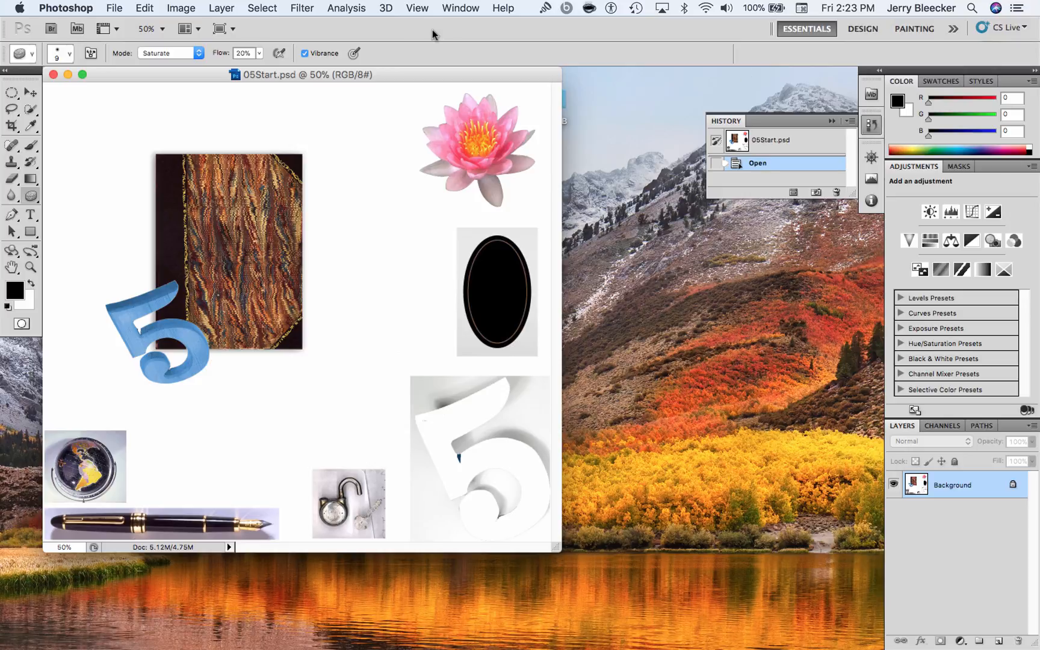
pyautogui.click(12, 93)
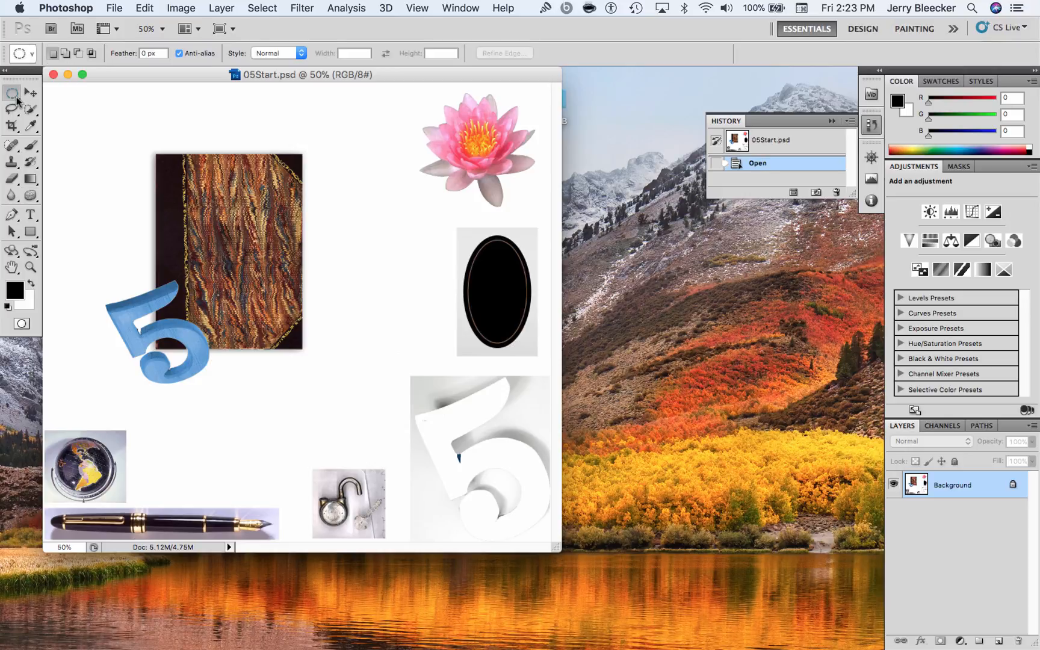
pyautogui.click(16, 99)
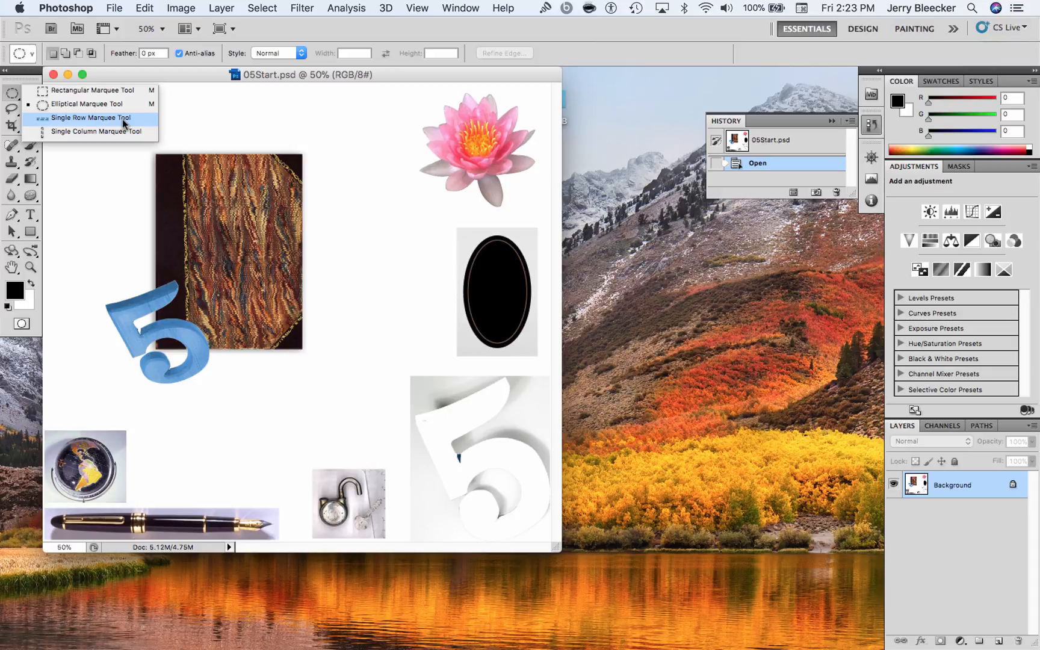
pyautogui.click(374, 386)
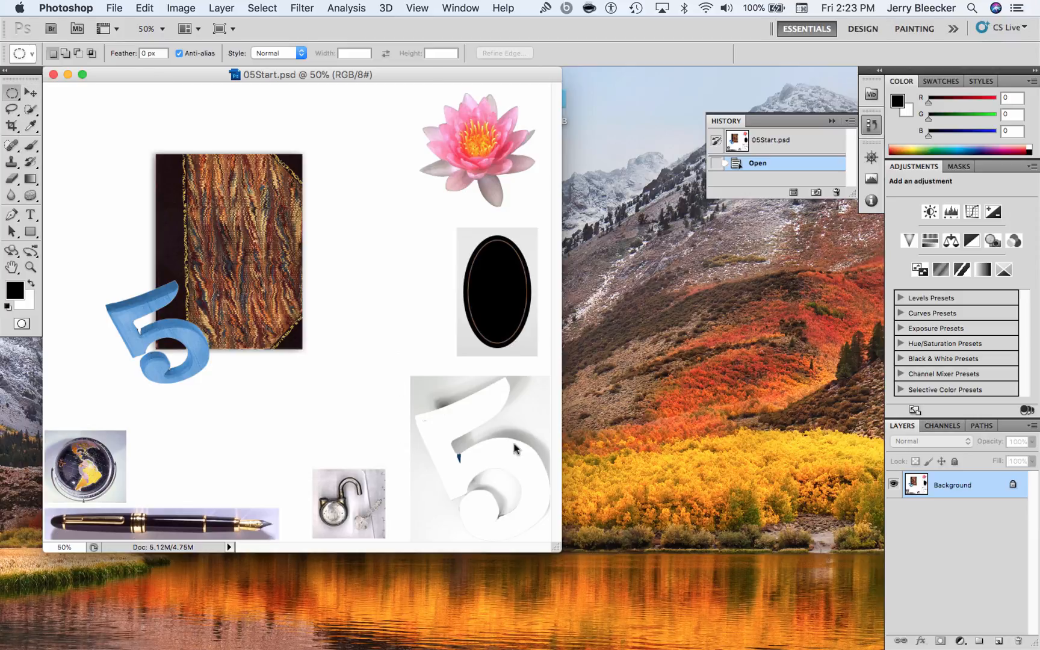
# Enlarge the document window and set the image zoom to 60%
pyautogui.moveTo(556, 548); pyautogui.dragTo(693, 587)
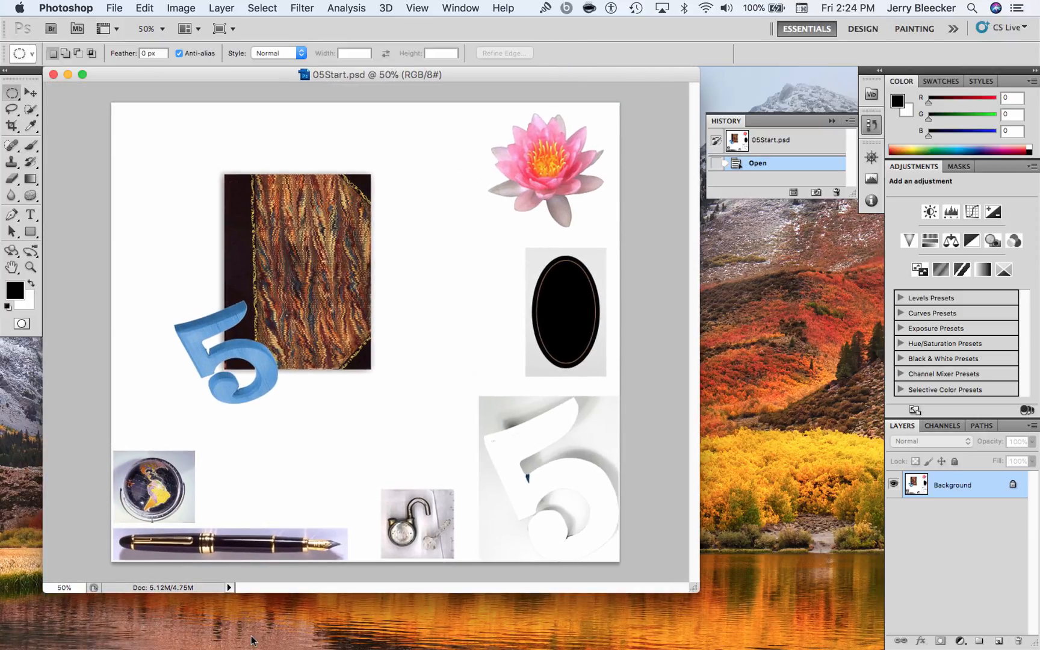
pyautogui.click(65, 587)
pyautogui.doubleClick(62, 588)
pyautogui.write('60')
pyautogui.press('Return')
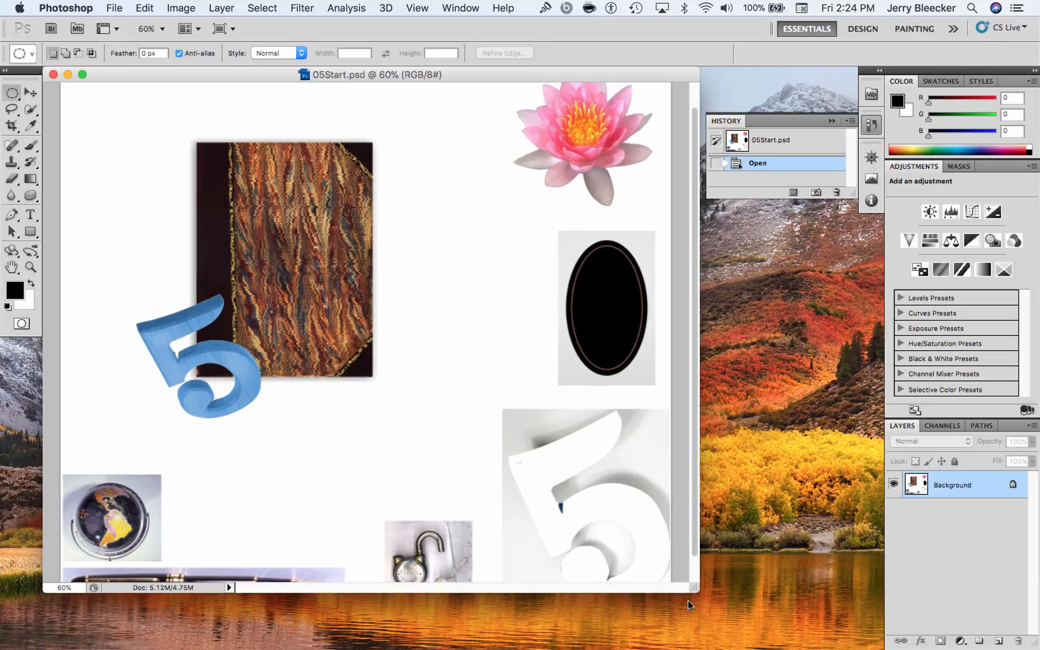
pyautogui.moveTo(695, 589); pyautogui.dragTo(735, 629)
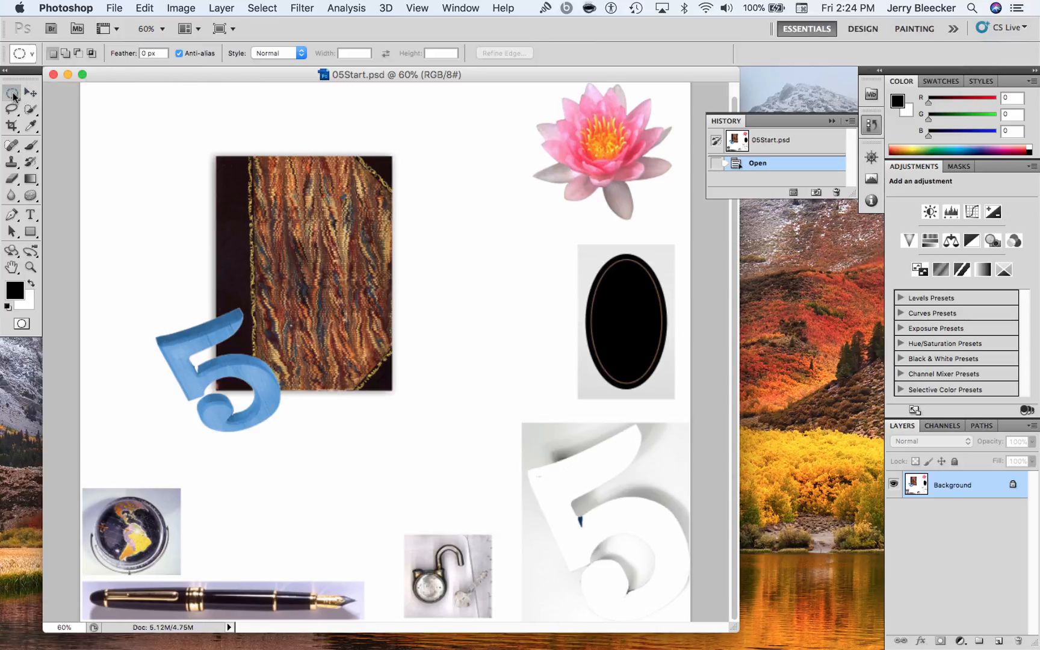
pyautogui.click(13, 111)
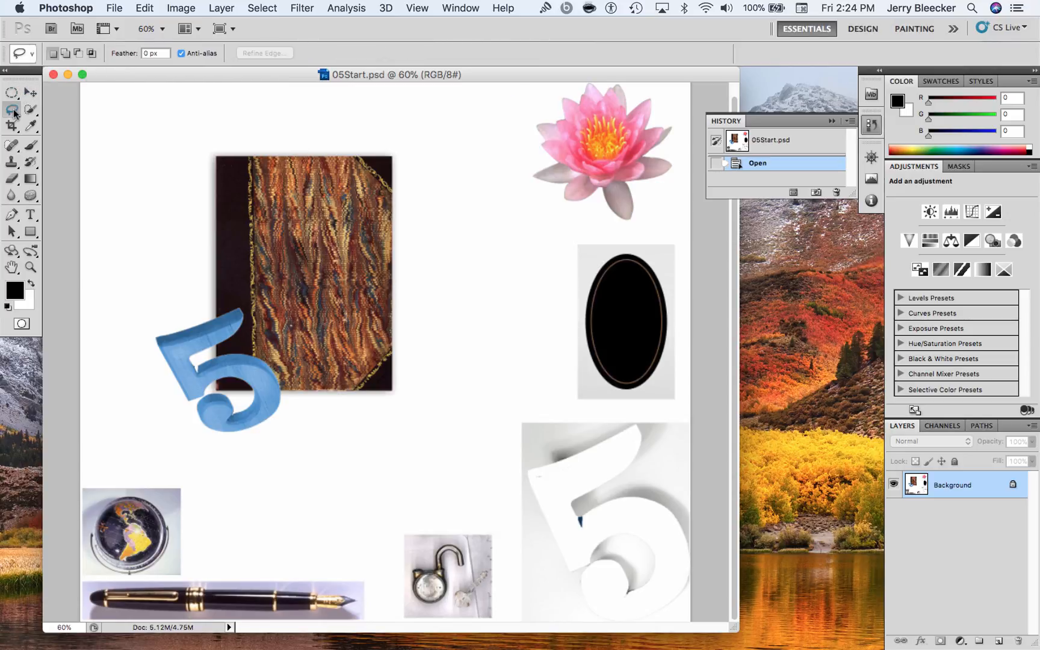
pyautogui.click(15, 113)
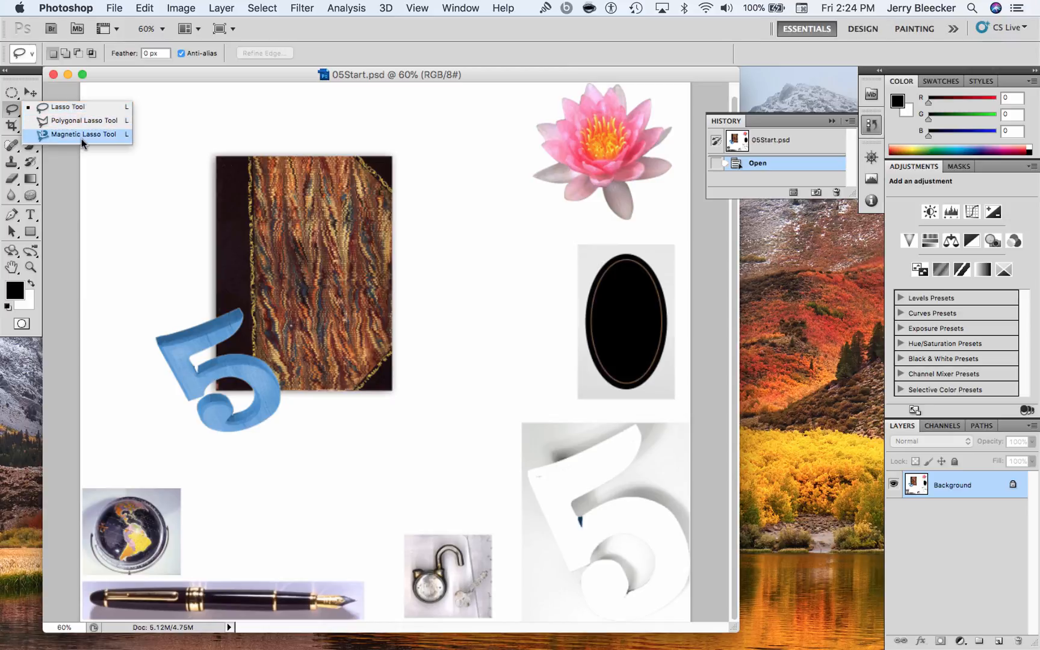
pyautogui.click(316, 53)
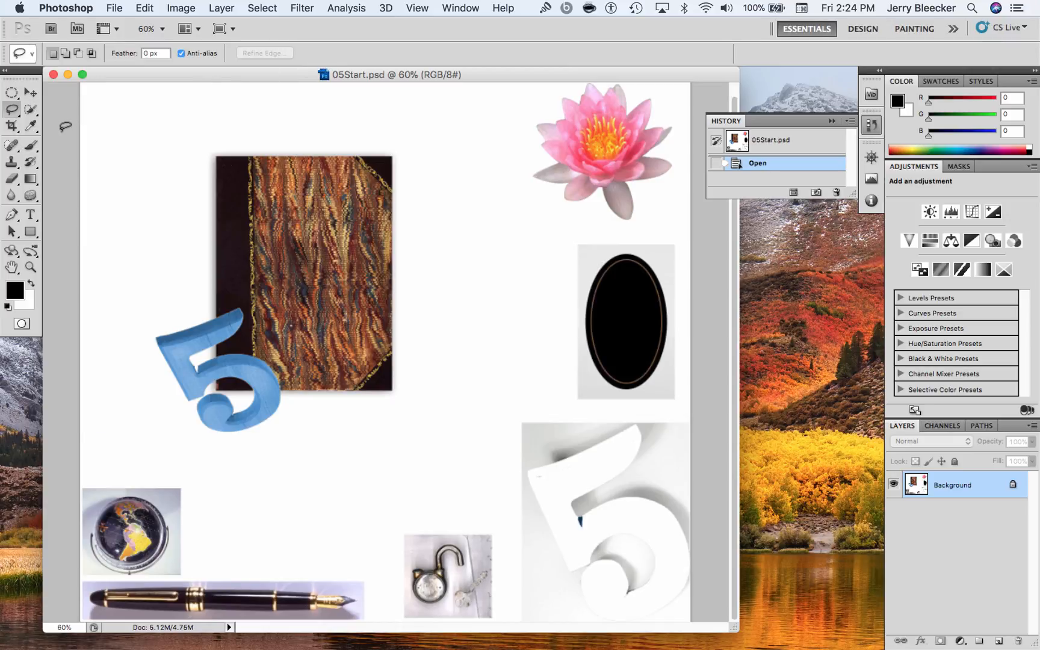
# Select the blue 5 overlapping the book with the Quick Selection tool
pyautogui.click(31, 111)
pyautogui.click(34, 114)
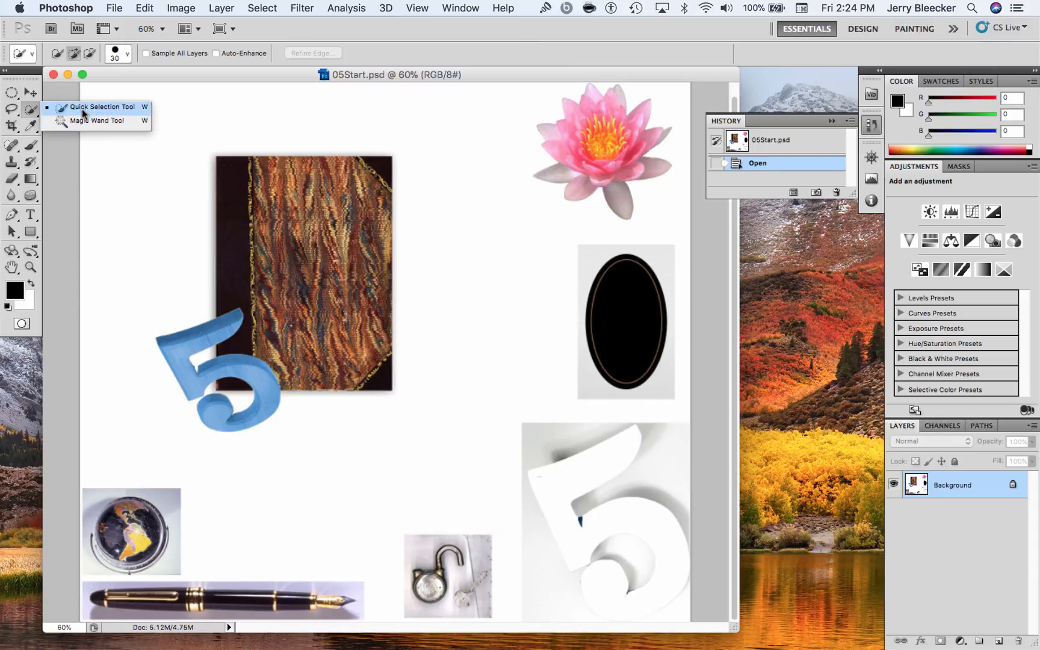
pyautogui.click(228, 326)
pyautogui.moveTo(227, 326)
pyautogui.mouseDown()
pyautogui.moveTo(180, 348)
pyautogui.moveTo(194, 382)
pyautogui.moveTo(181, 355)
pyautogui.moveTo(210, 378)
pyautogui.mouseUp()
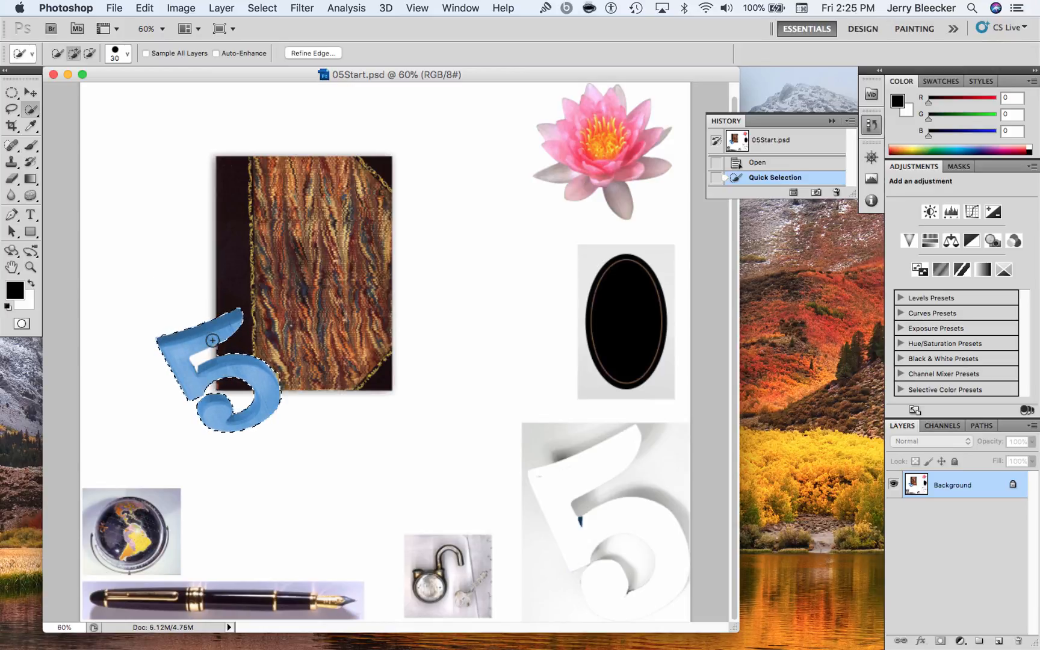
# Try moving the selected blue 5 into the white area below the book, and undo the move
pyautogui.click(30, 93)
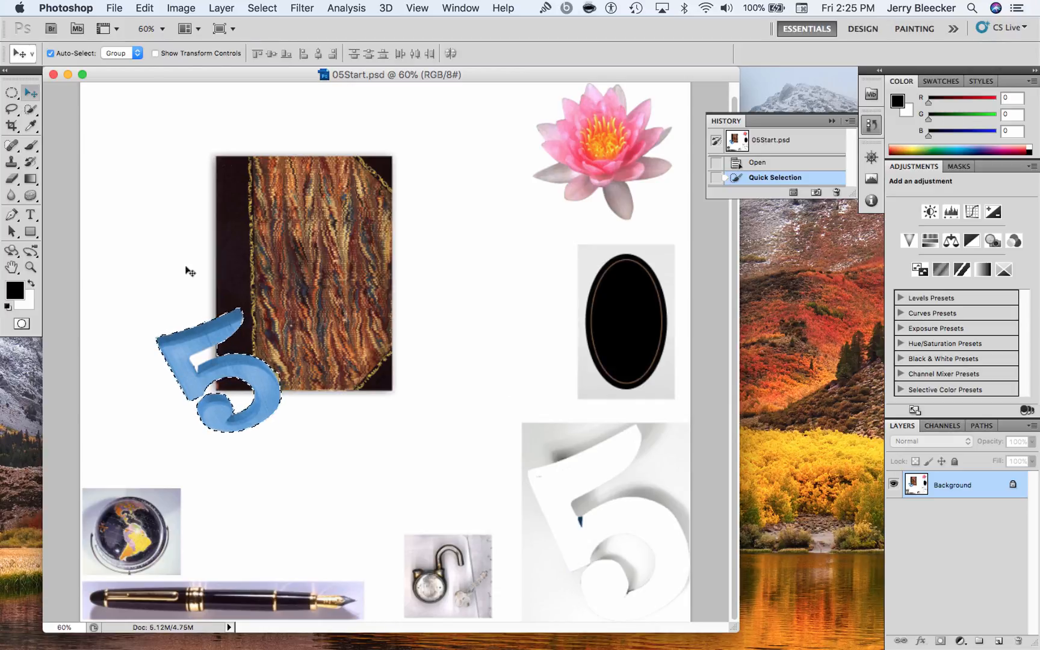
pyautogui.moveTo(201, 338); pyautogui.dragTo(263, 443)
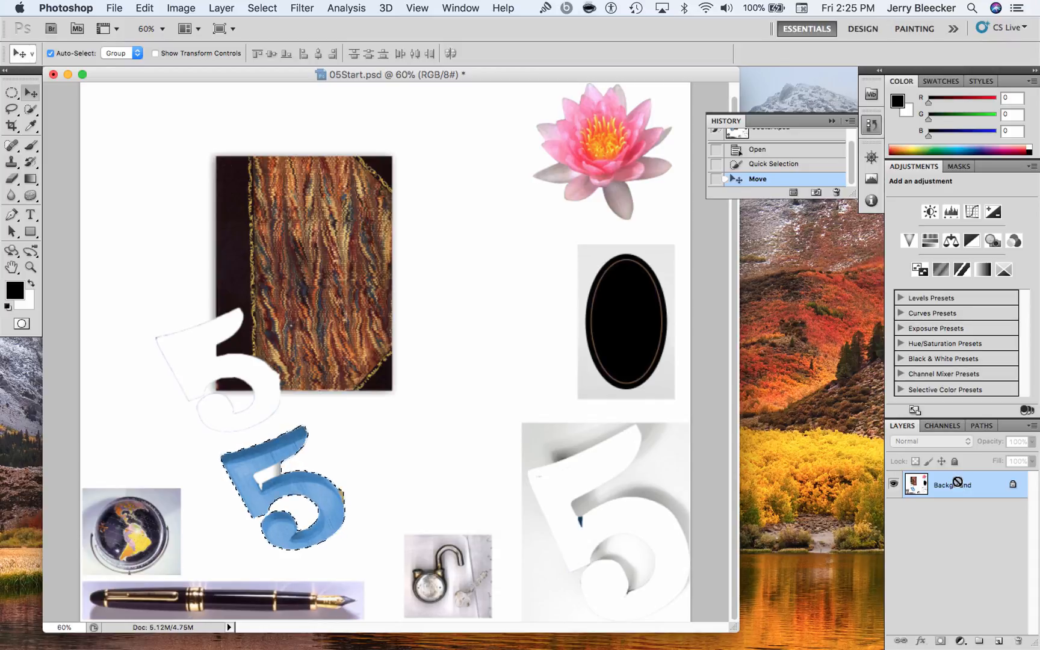
pyautogui.press('super+z')
pyautogui.click(759, 163)
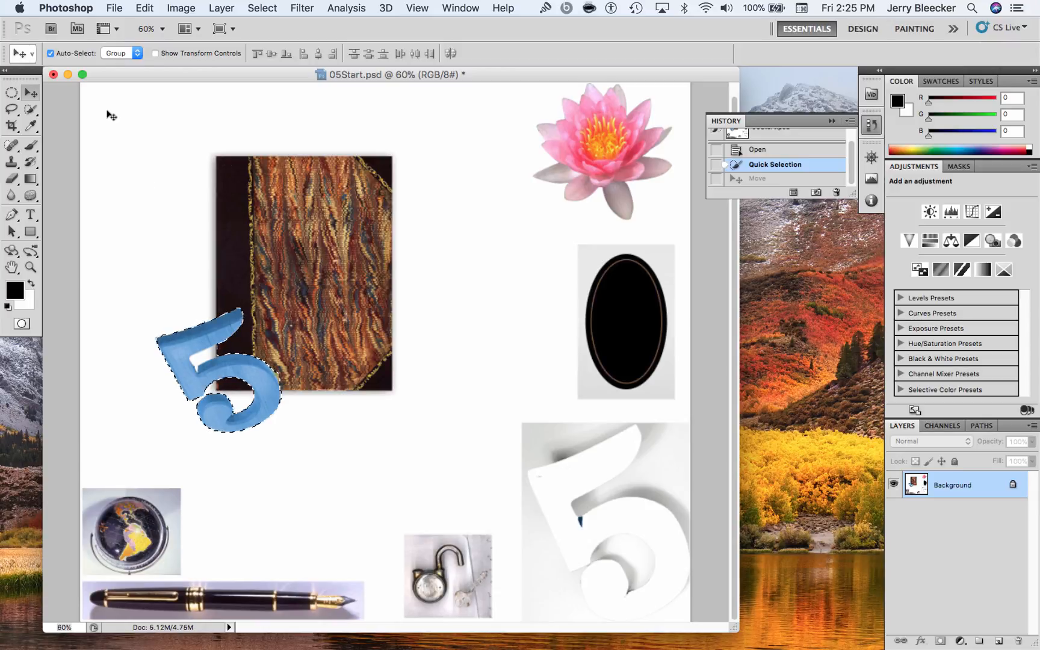
# Clear the quick selection around the blue 5
pyautogui.click(34, 112)
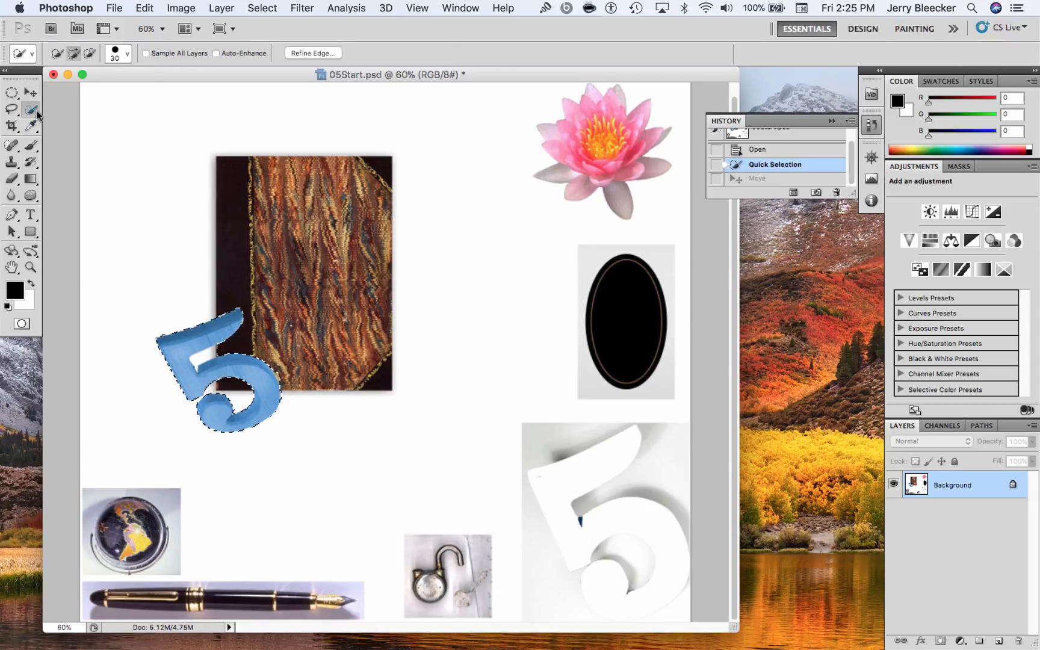
pyautogui.moveTo(37, 113); pyautogui.dragTo(89, 125)
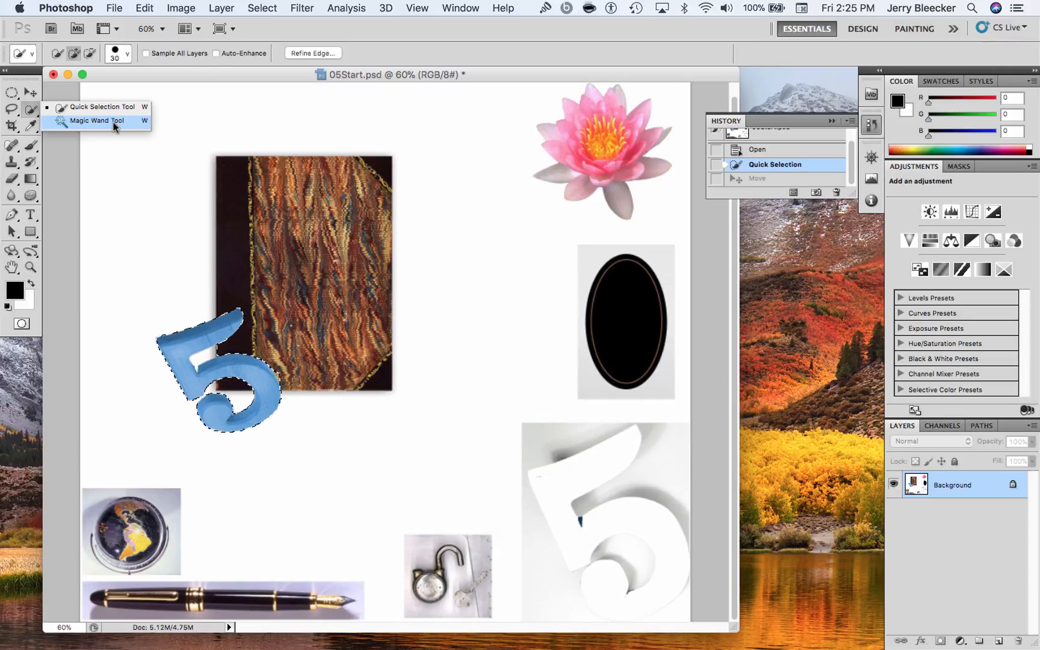
pyautogui.moveTo(114, 126); pyautogui.dragTo(209, 128)
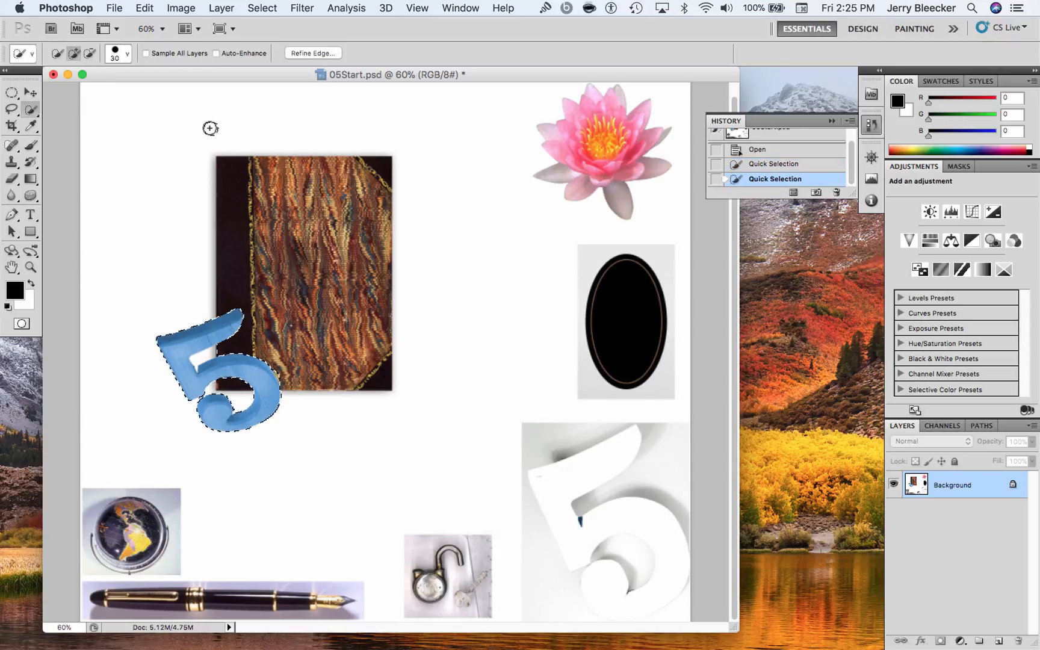
pyautogui.press('super+d')
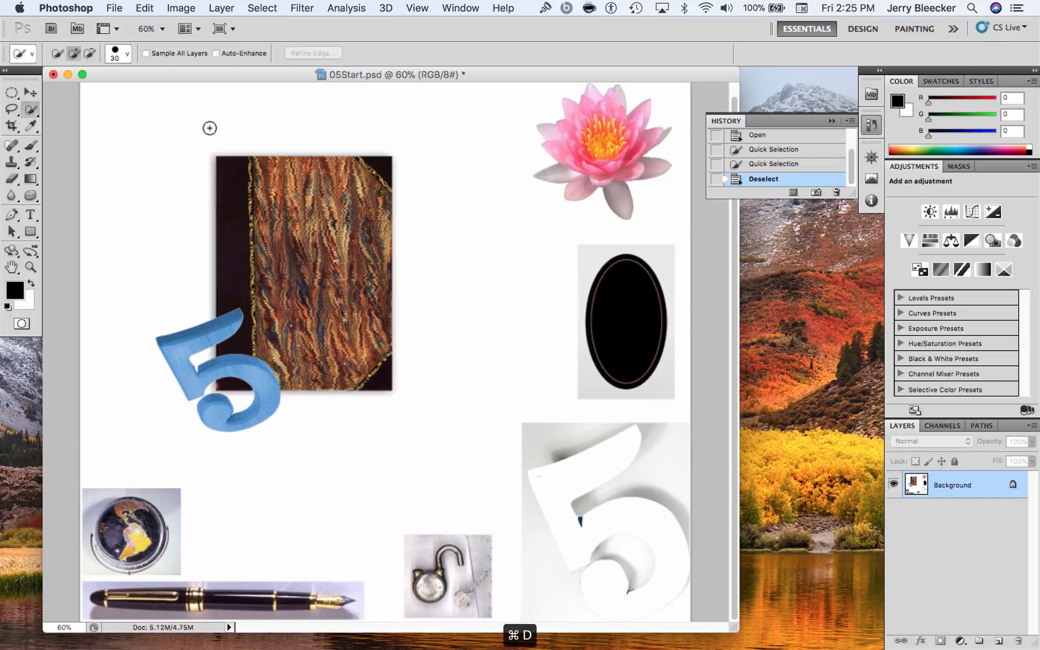
# Switch to the Magic Wand tool for selecting by colour
pyautogui.click(30, 92)
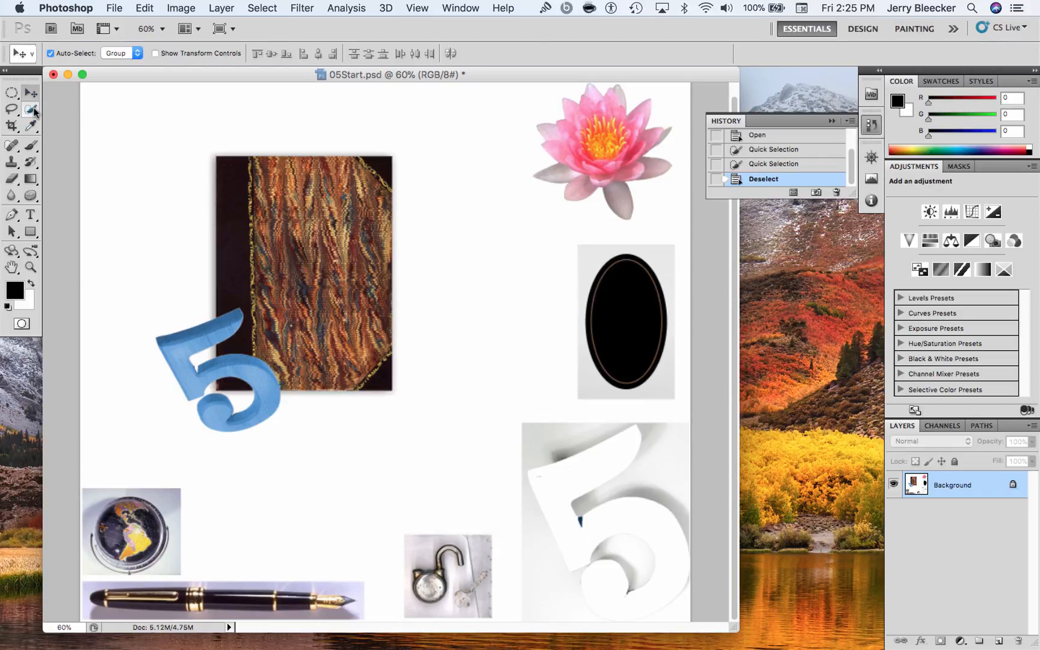
pyautogui.click(30, 108)
pyautogui.click(72, 121)
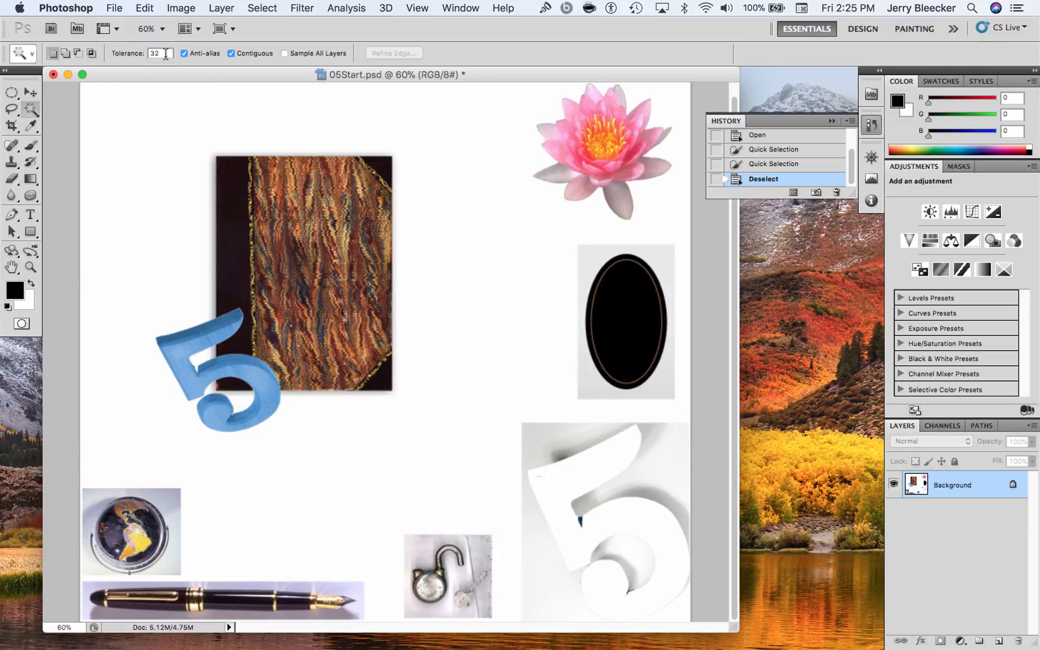
pyautogui.click(33, 111)
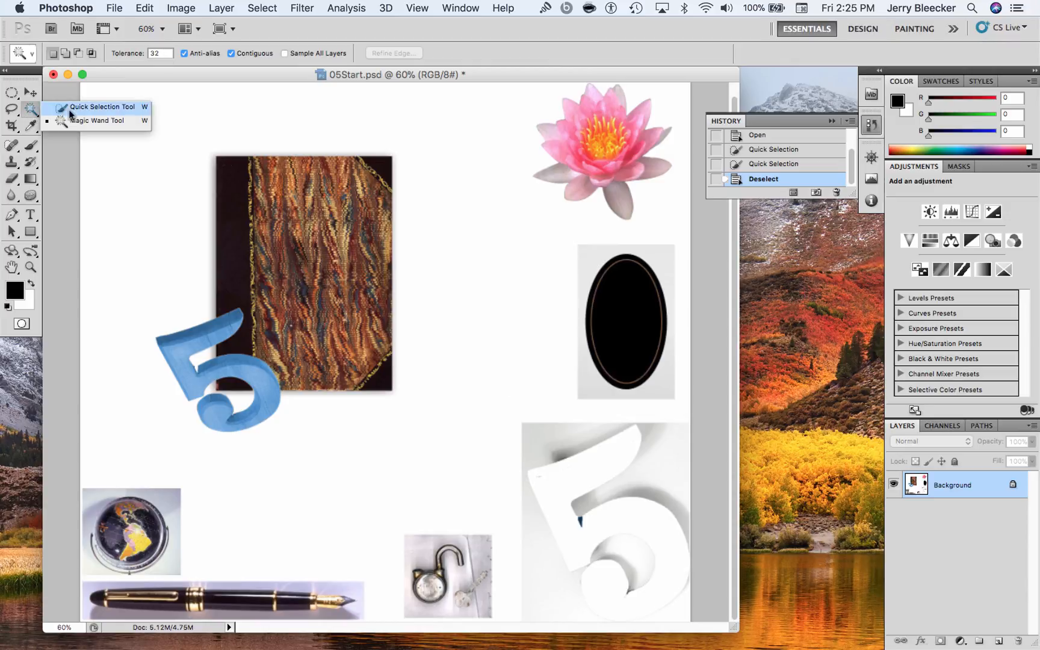
pyautogui.click(105, 120)
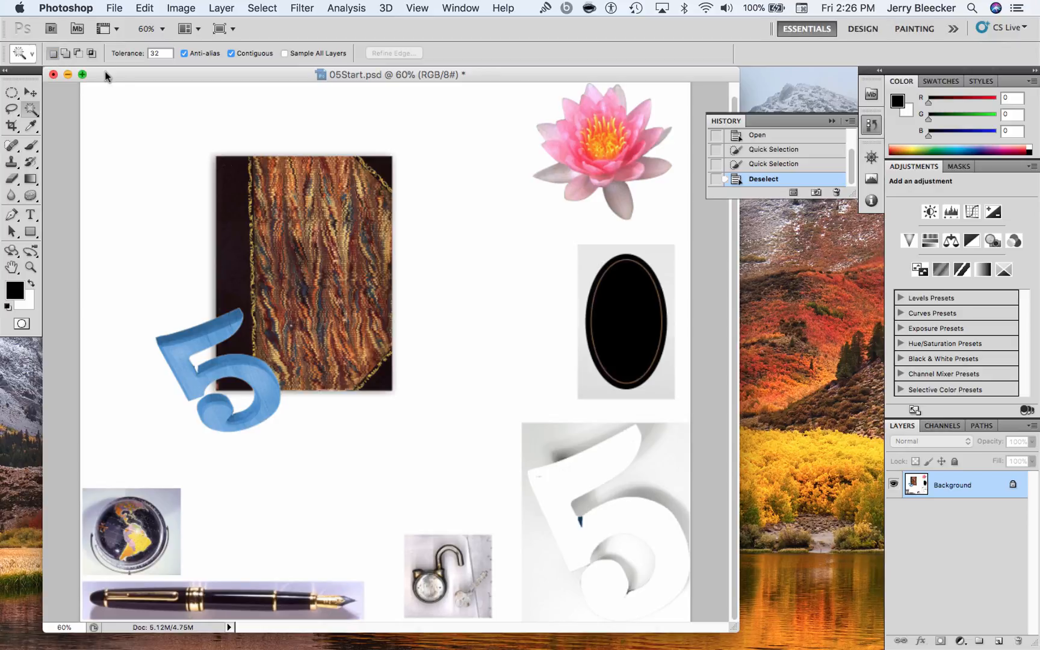
# Set the Magic Wand tolerance to 5 and sample several different areas of the blue 5
pyautogui.doubleClick(168, 53)
pyautogui.write('5')
pyautogui.click(214, 338)
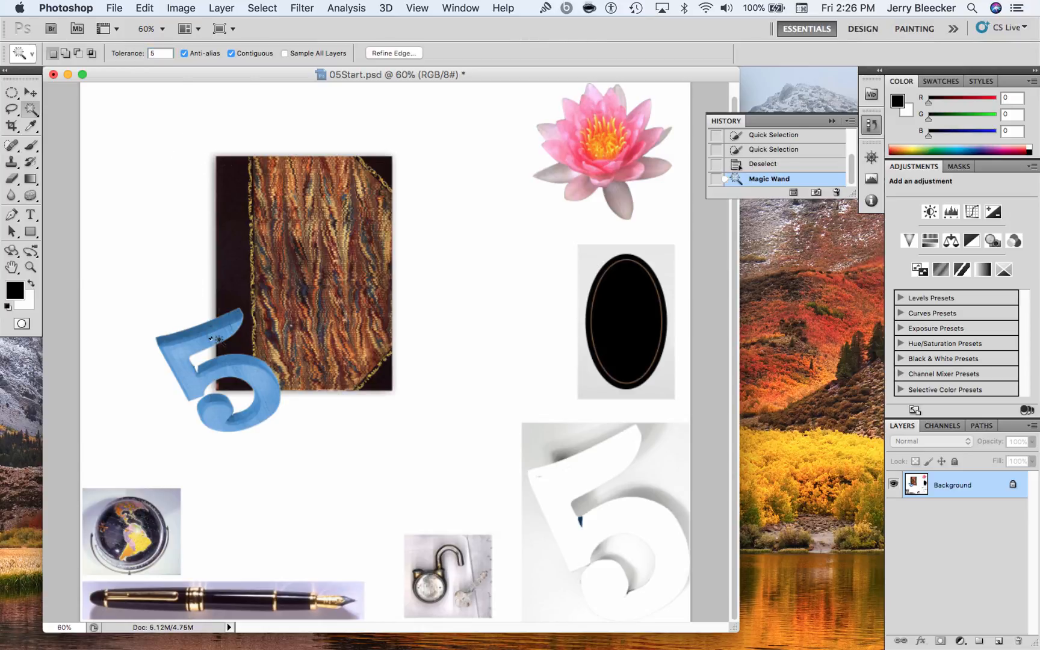
pyautogui.click(255, 382)
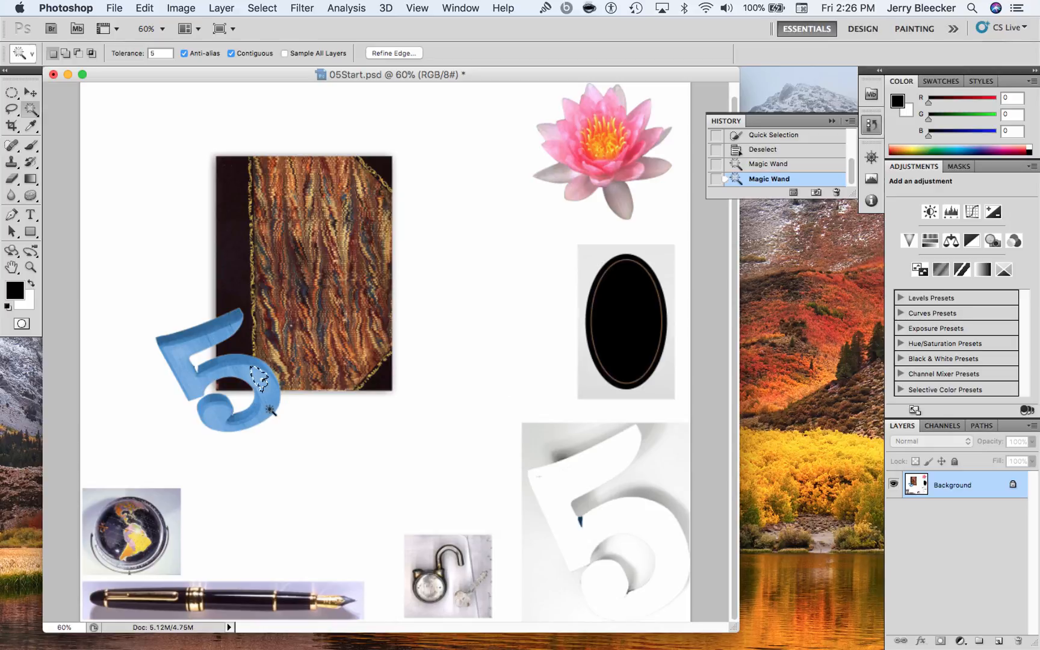
pyautogui.click(268, 409)
pyautogui.click(204, 341)
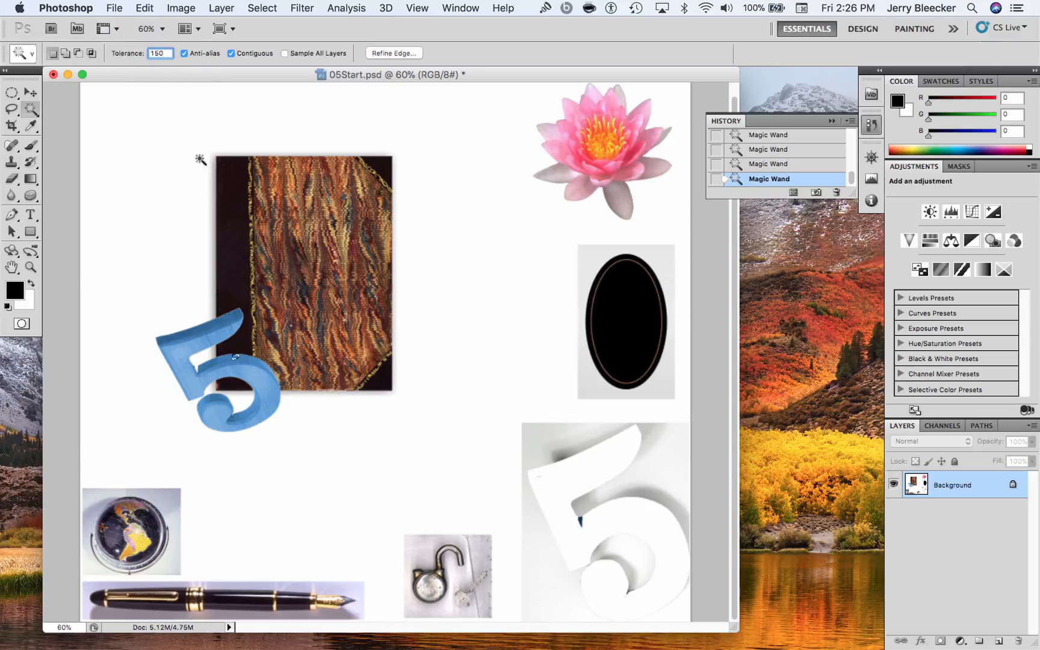
# Try selecting the blue 5 with a Magic Wand tolerance of 150, clearing the selection before sampling a second area
pyautogui.click(201, 329)
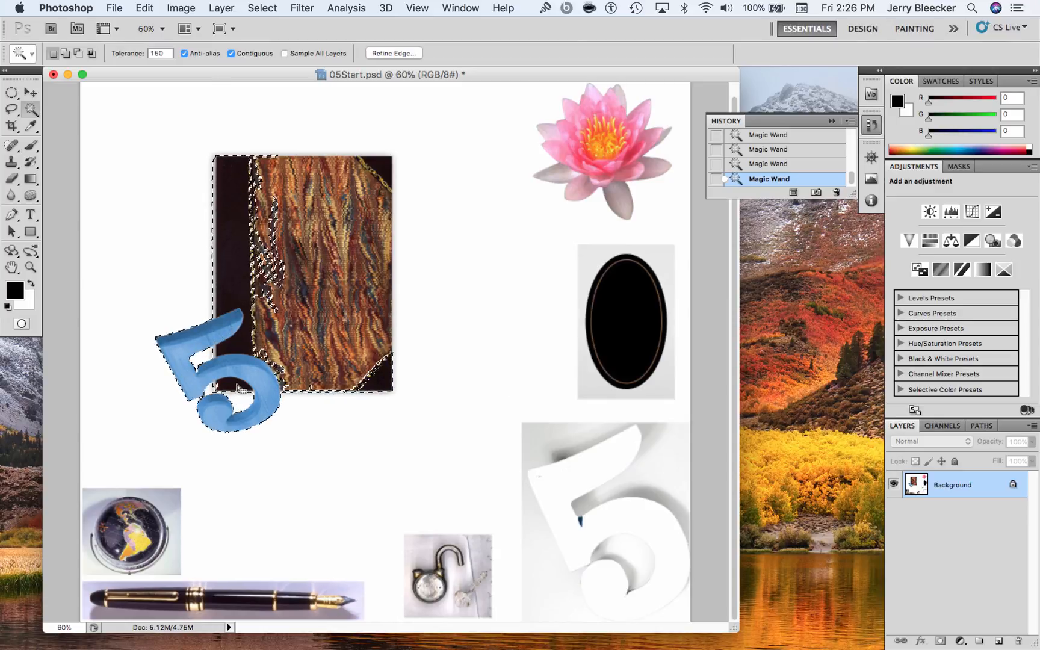
pyautogui.press('super+d')
pyautogui.click(259, 380)
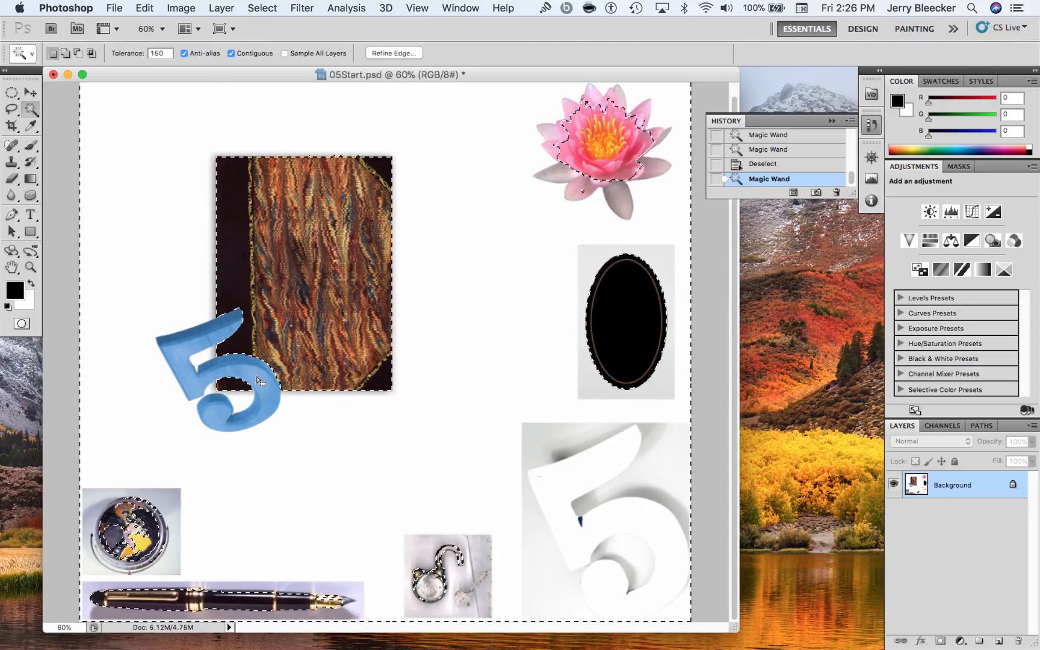
# Set the Magic Wand tolerance to 32 and deselect everything
pyautogui.doubleClick(157, 53)
pyautogui.write('32')
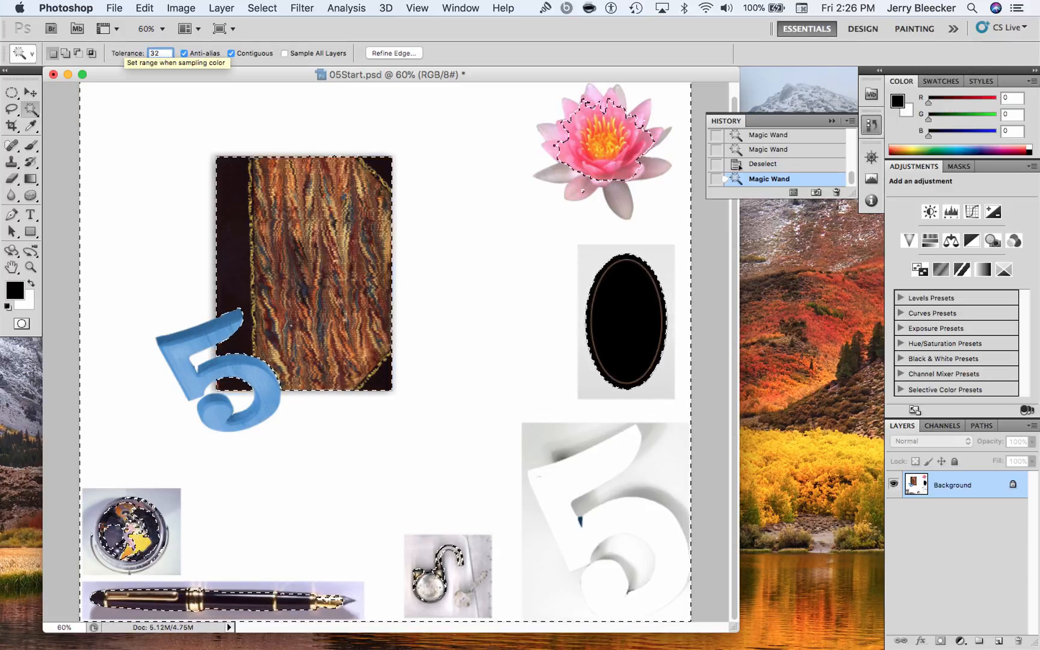
pyautogui.press('super+d')
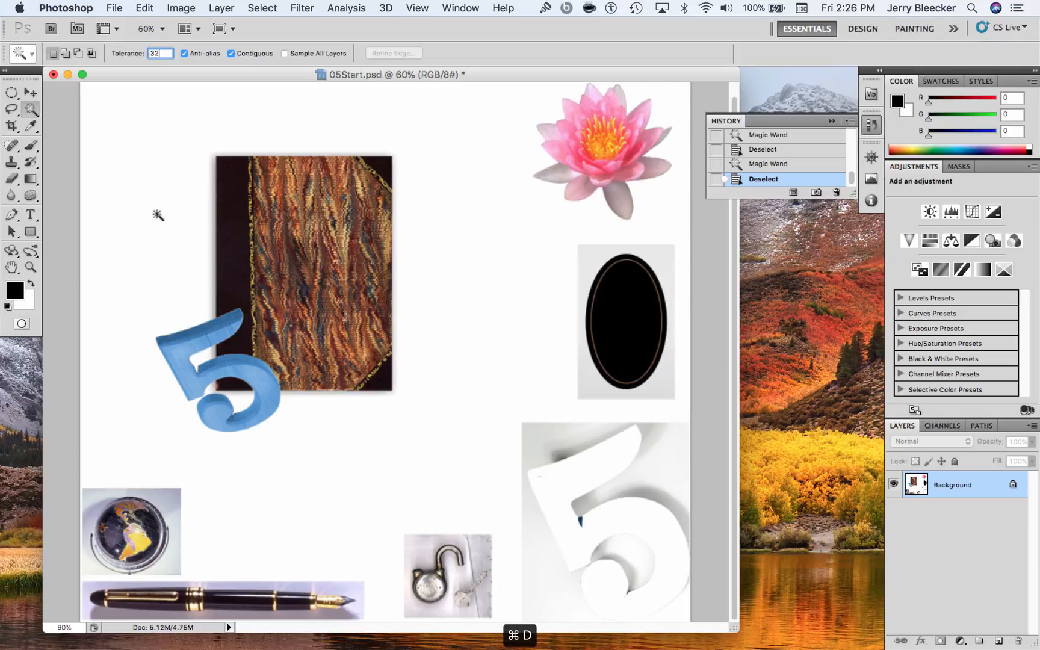
# Select the whole blue 5 with the Magic Wand, adding its darker shaded edges to the selection, and switch to the Move tool
pyautogui.click(200, 352)
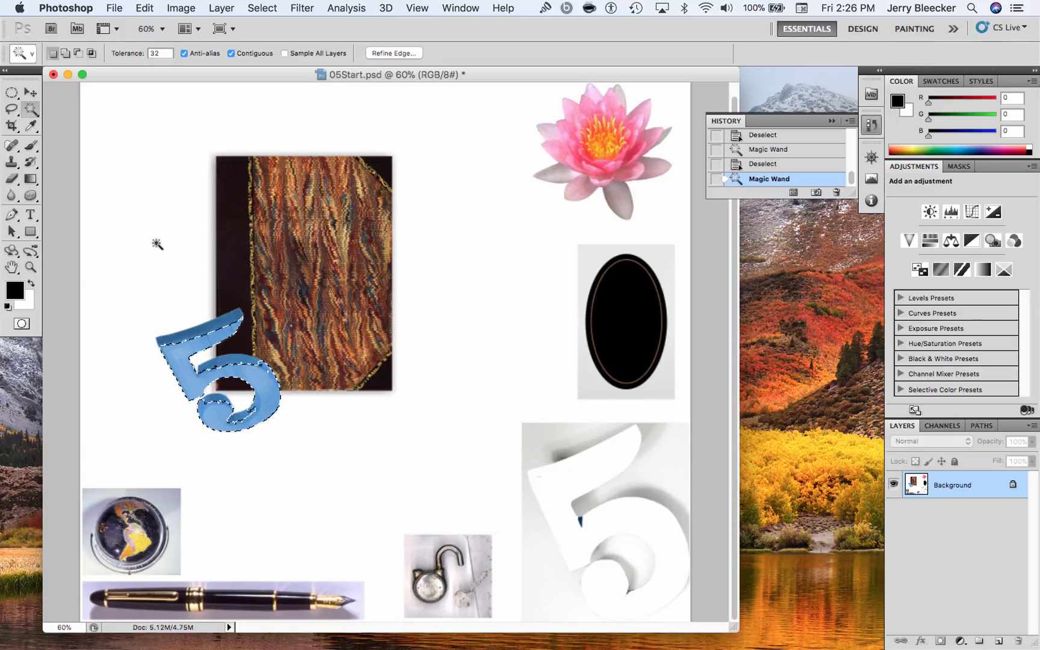
pyautogui.press('shift')
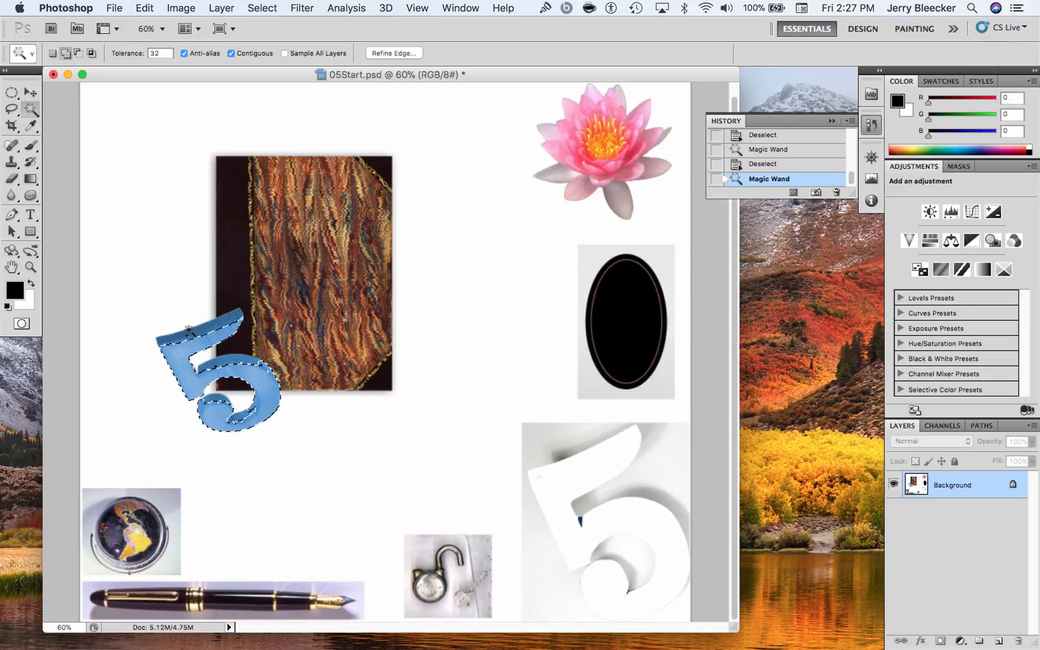
pyautogui.click(180, 338)
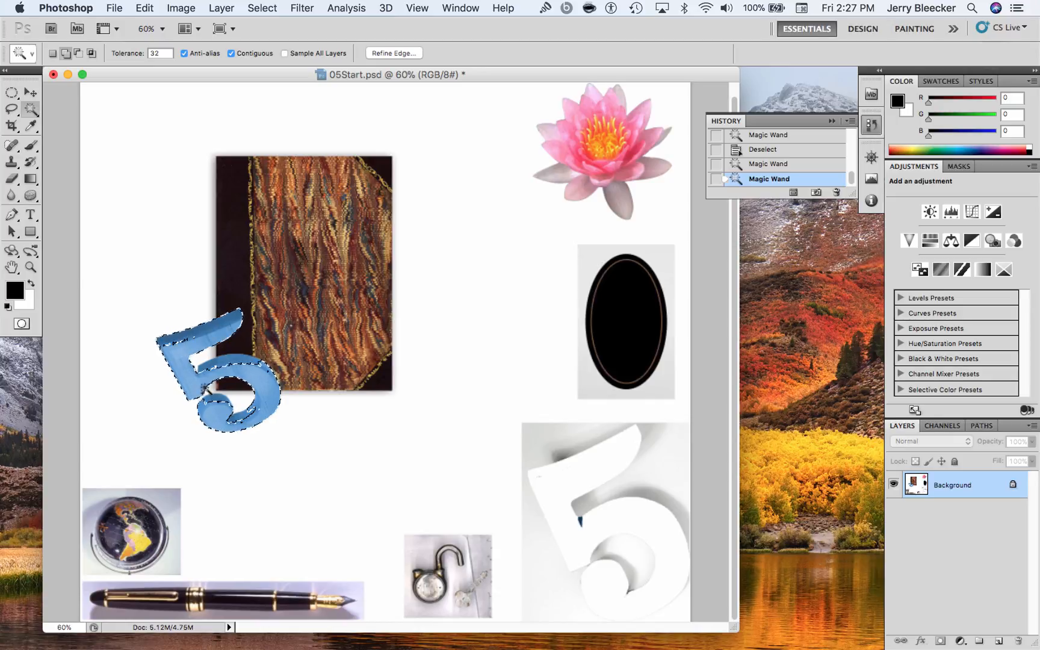
pyautogui.click(262, 422)
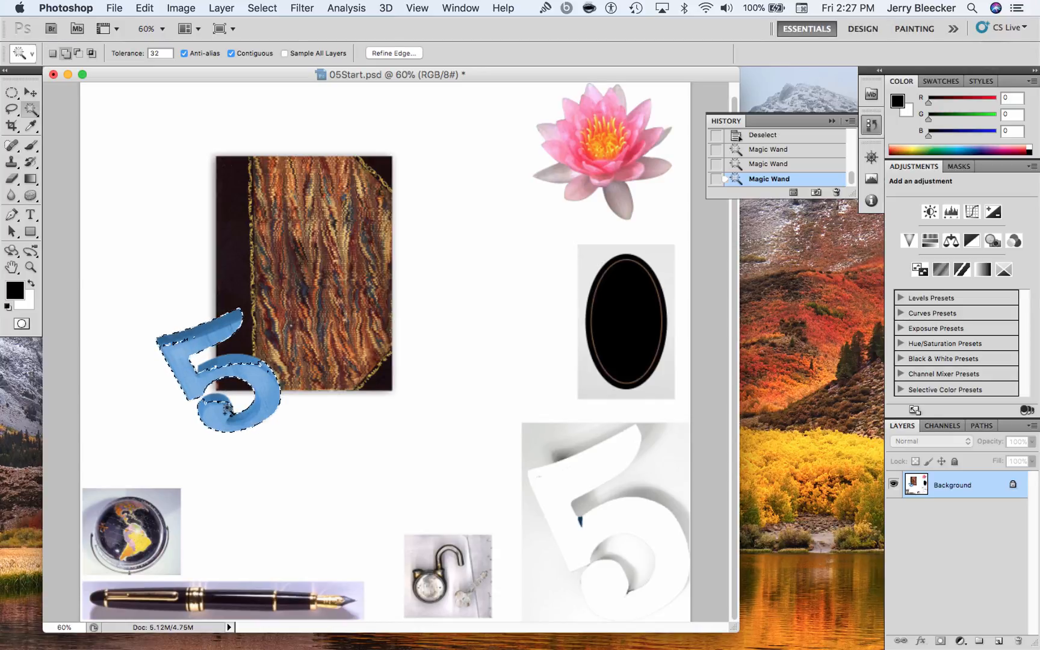
pyautogui.click(214, 399)
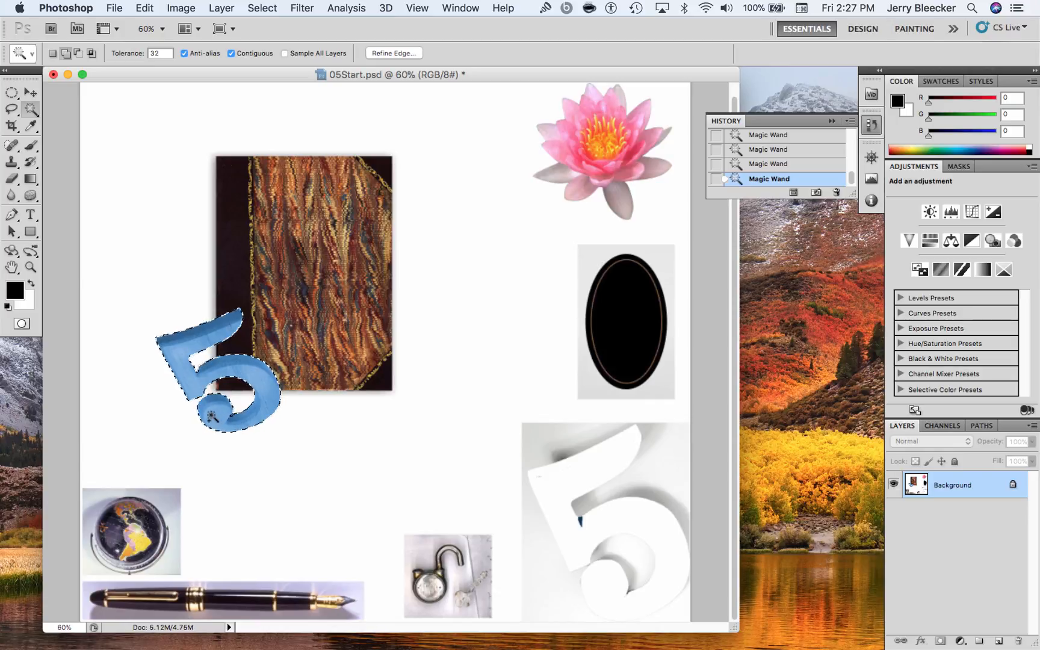
pyautogui.click(30, 92)
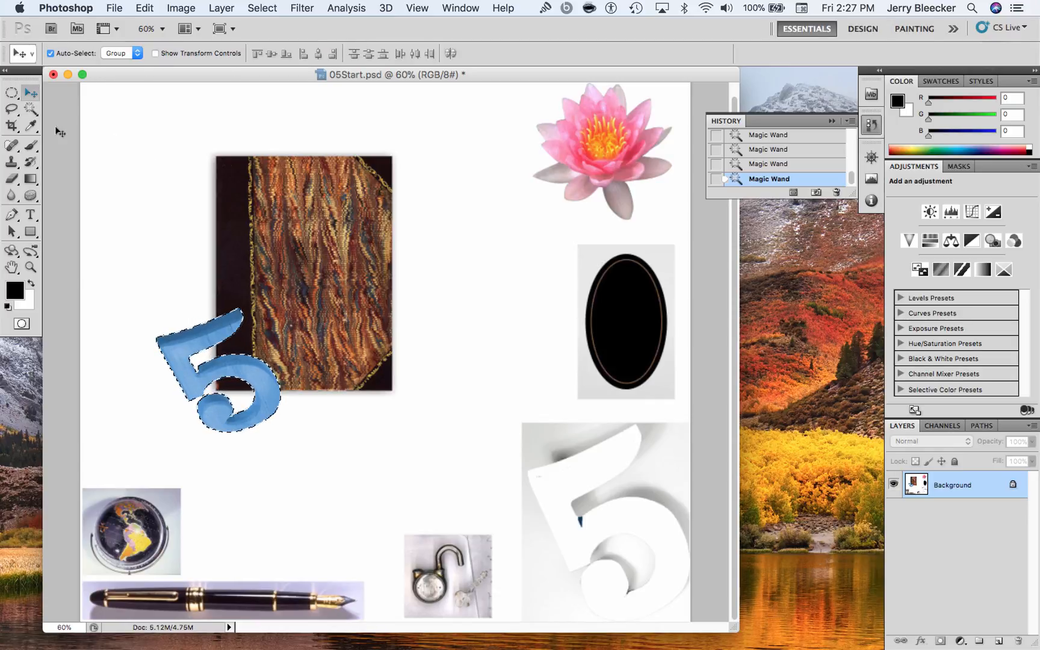
# Try moving the selected blue 5 down and away from the book, and undo the move
pyautogui.moveTo(211, 339); pyautogui.dragTo(147, 385)
pyautogui.press('super+z')
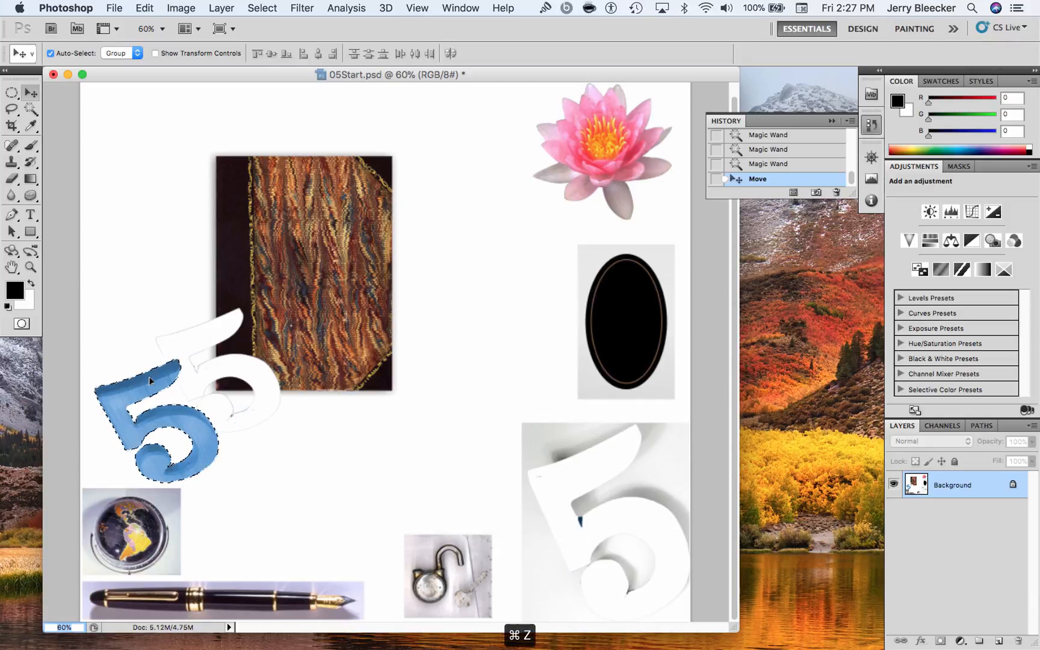
pyautogui.click(779, 156)
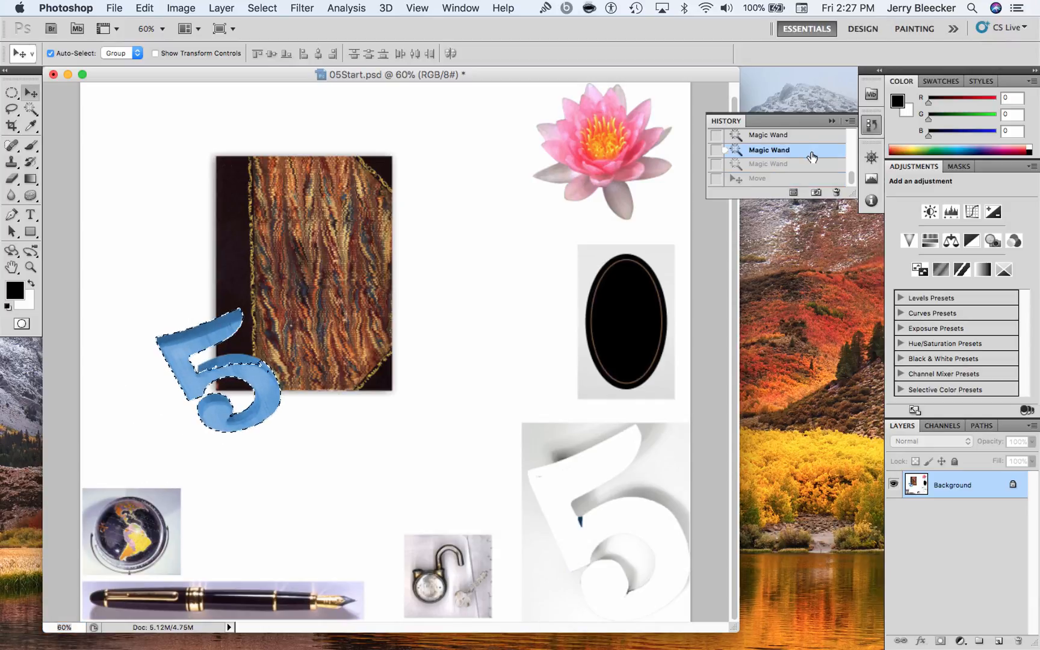
# Clear the selection and reselect the whole blue 5 with a Magic Wand tolerance of 40, adding its darker shaded areas
pyautogui.press('super+d')
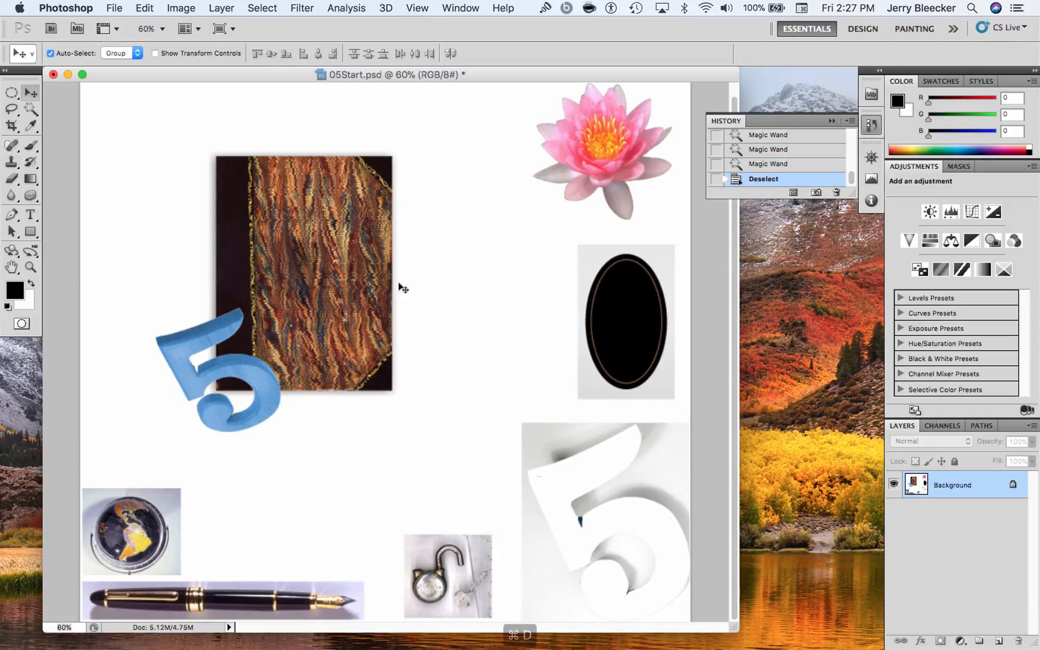
pyautogui.click(30, 110)
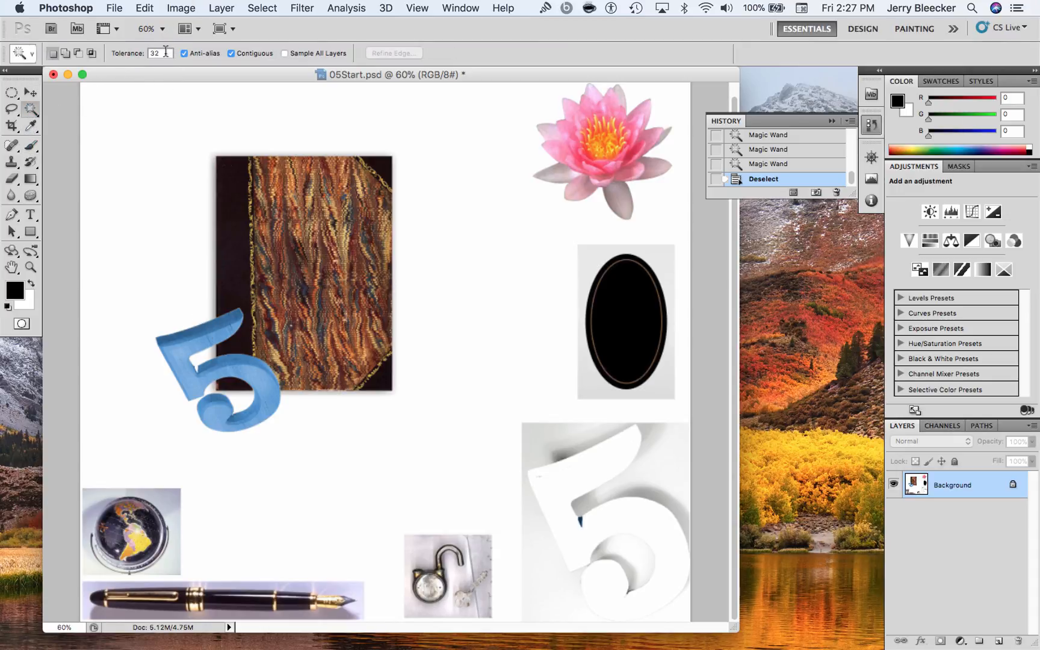
pyautogui.moveTo(164, 53); pyautogui.dragTo(140, 54)
pyautogui.write('40')
pyautogui.click(196, 347)
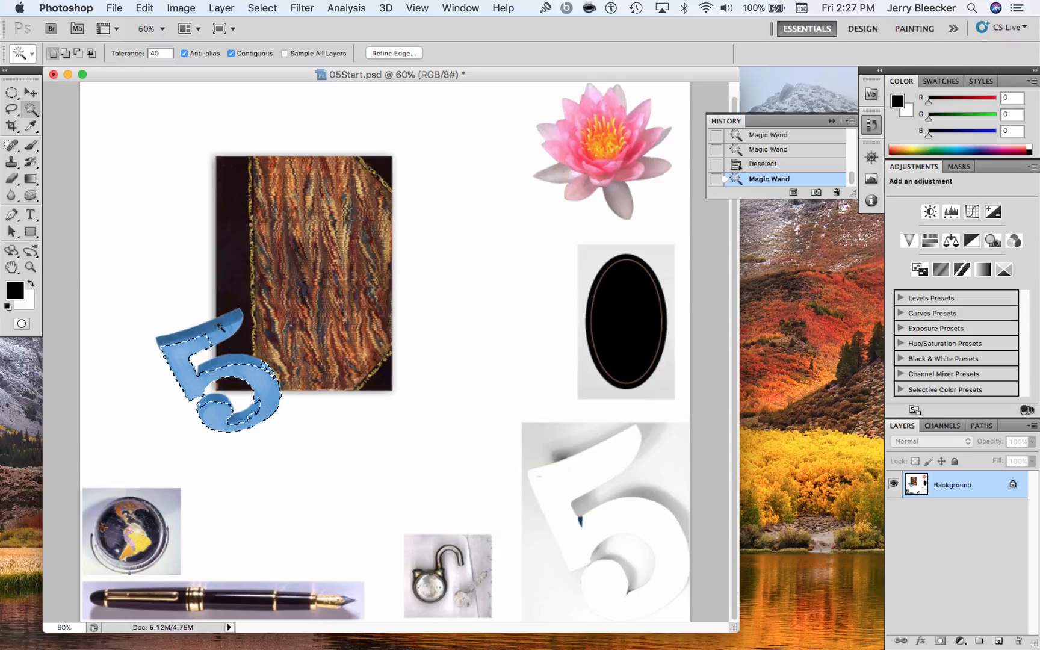
pyautogui.keyDown('shift'); pyautogui.click(221, 327); pyautogui.keyUp('shift')
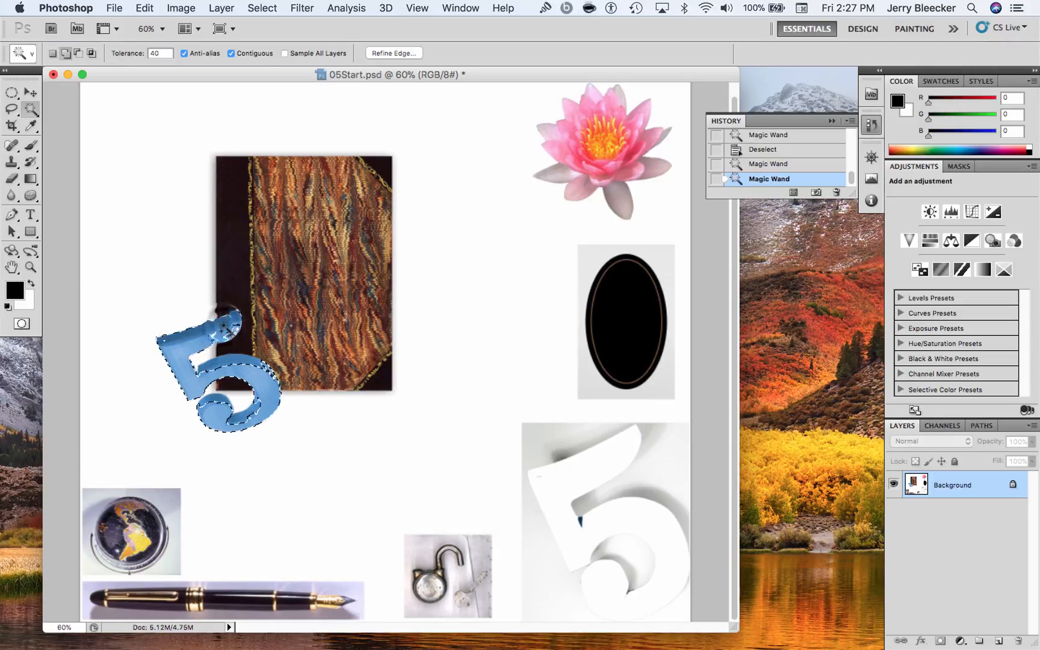
pyautogui.keyDown('shift'); pyautogui.click(215, 335); pyautogui.keyUp('shift')
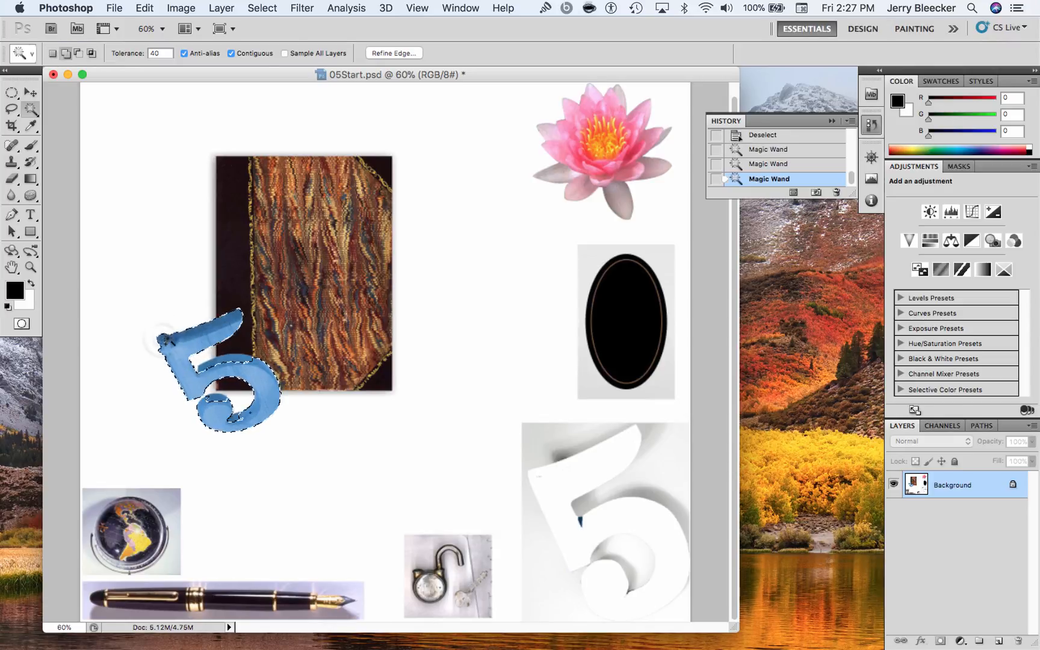
pyautogui.keyDown('shift'); pyautogui.click(162, 340); pyautogui.keyUp('shift')
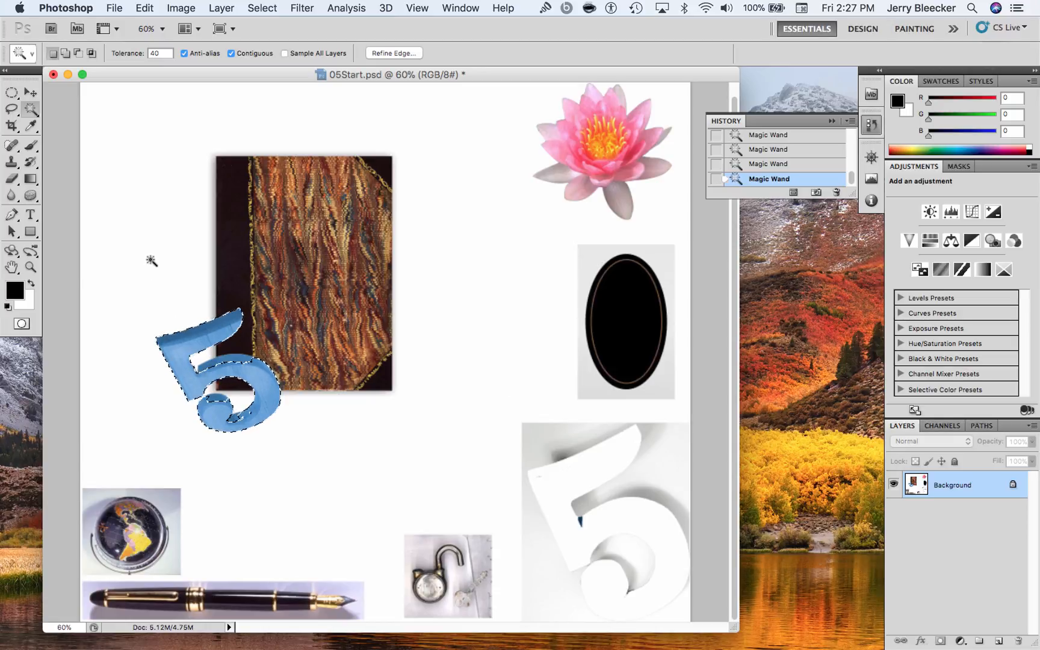
pyautogui.press('alt')
pyautogui.press('shift')
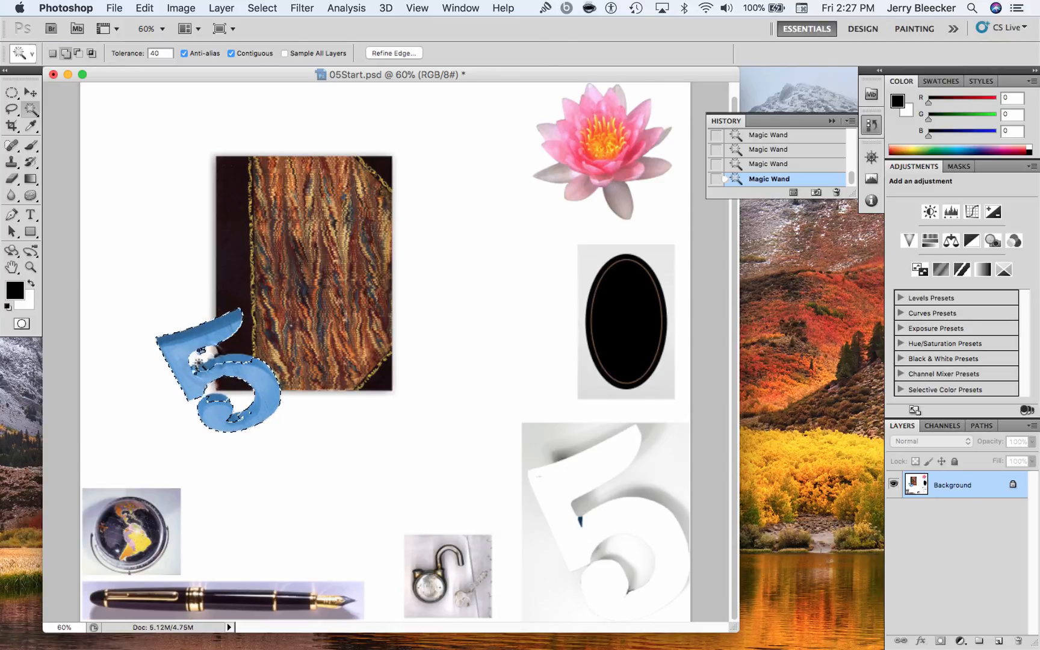
pyautogui.keyDown('shift'); pyautogui.click(229, 414); pyautogui.keyUp('shift')
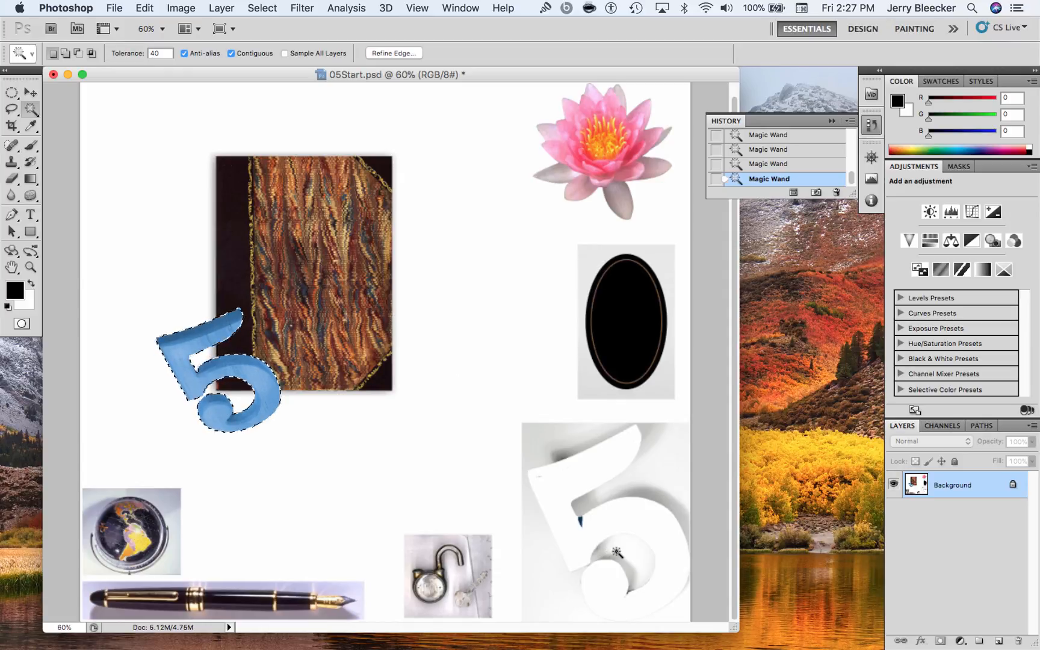
# Try shifting the selected blue 5 slightly with the Move tool and undo it
pyautogui.press('v')
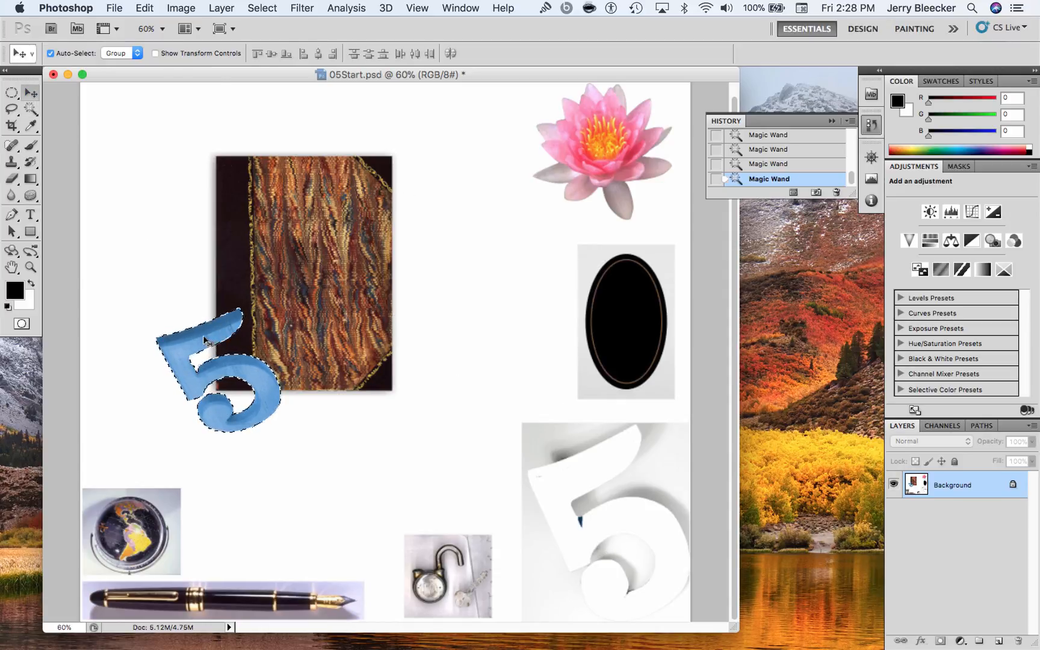
pyautogui.moveTo(218, 320); pyautogui.dragTo(204, 339)
pyautogui.press('super+z')
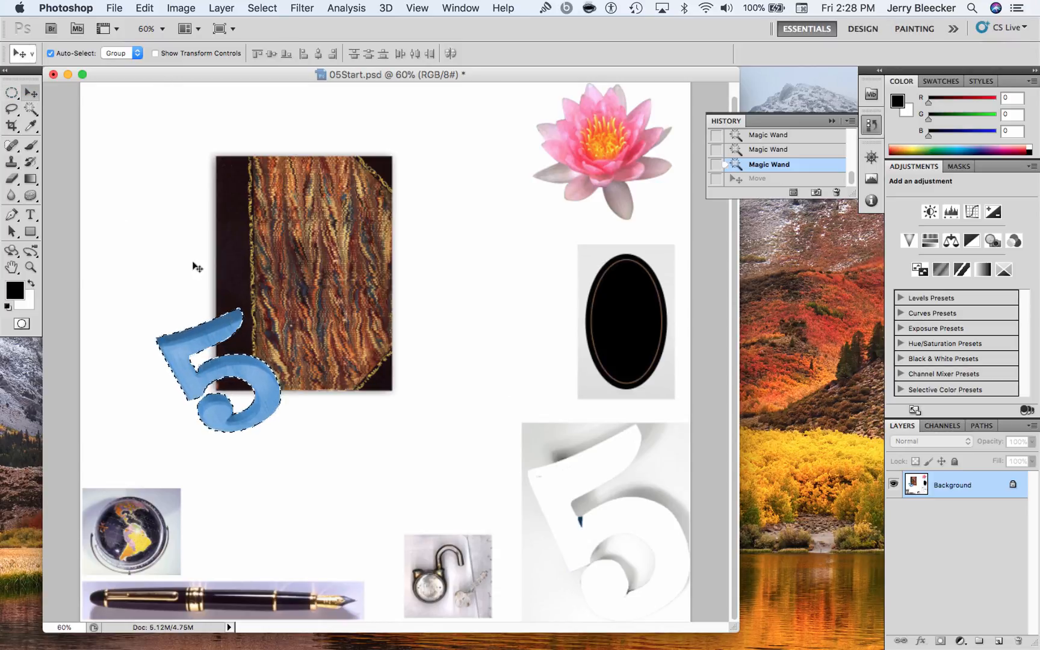
# Try enlarging the selected blue 5 to about 162% with Free Transform, undo the scaling and cancel the transform
pyautogui.click(11, 93)
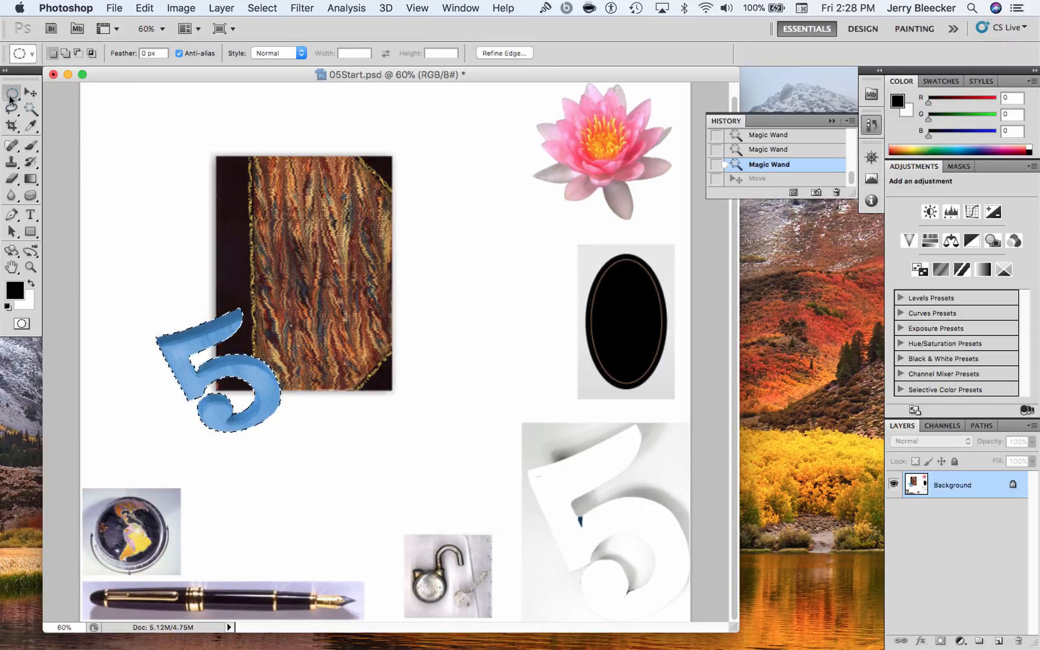
pyautogui.rightClick(206, 339)
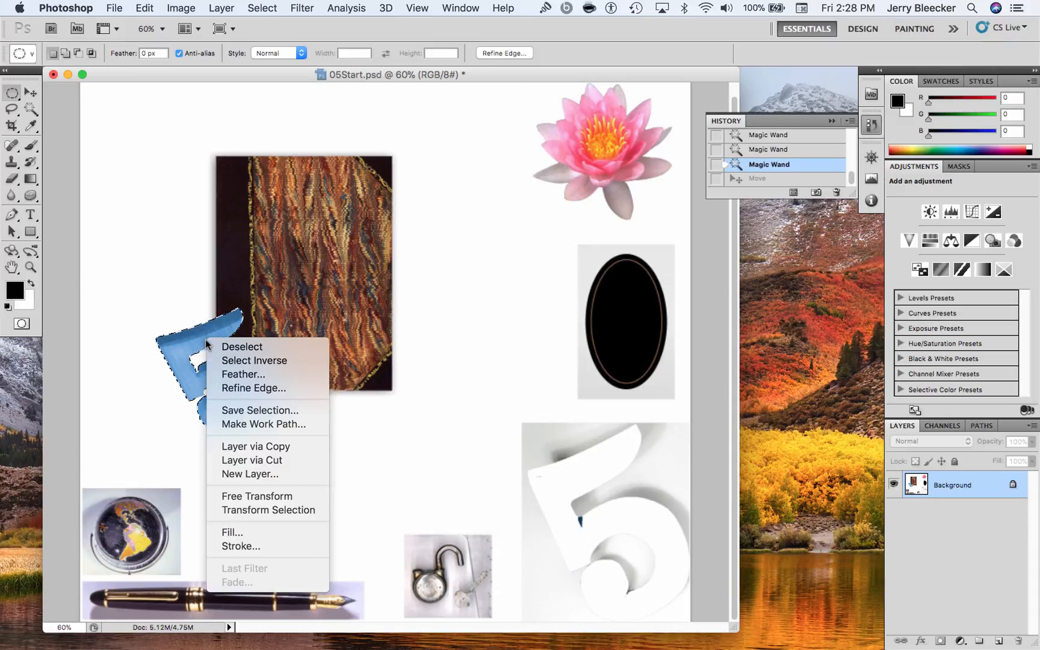
pyautogui.click(278, 492)
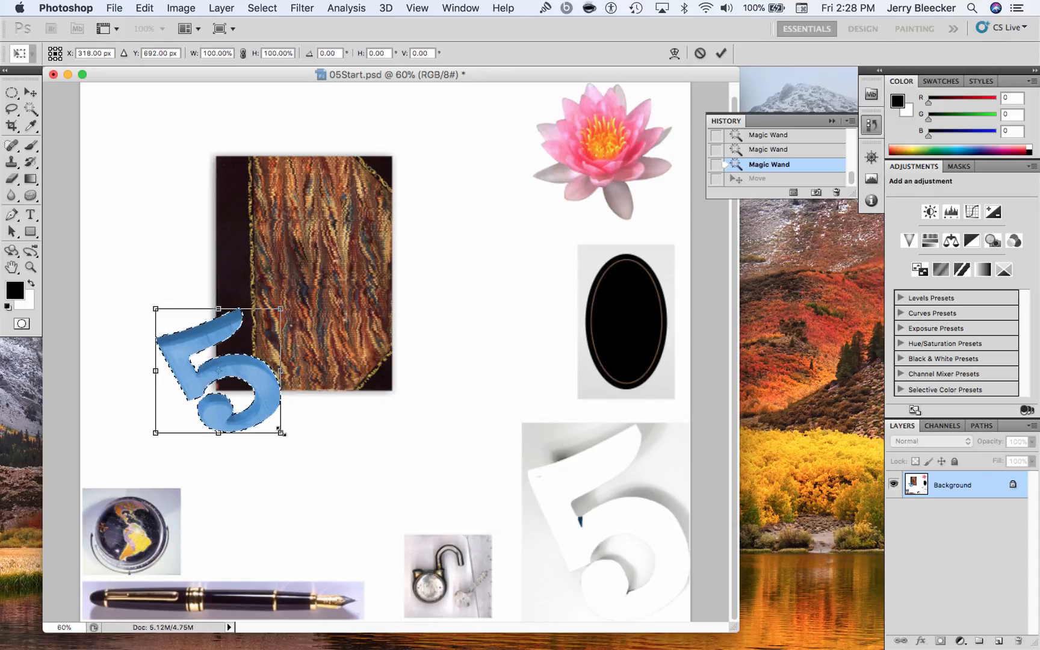
pyautogui.moveTo(280, 433); pyautogui.dragTo(341, 524)
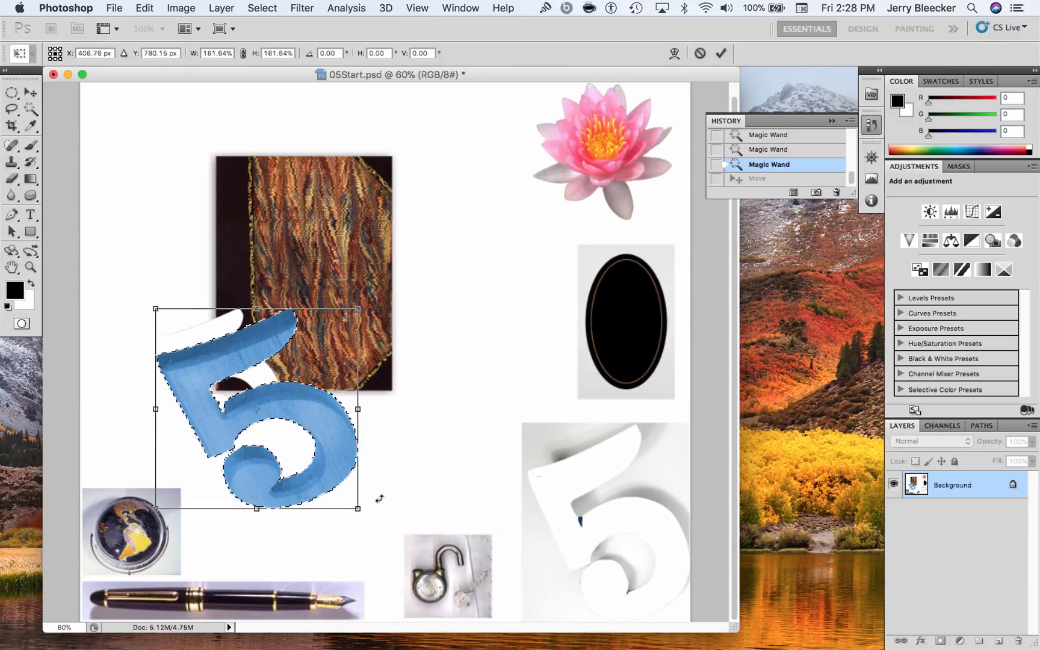
pyautogui.press('super+z')
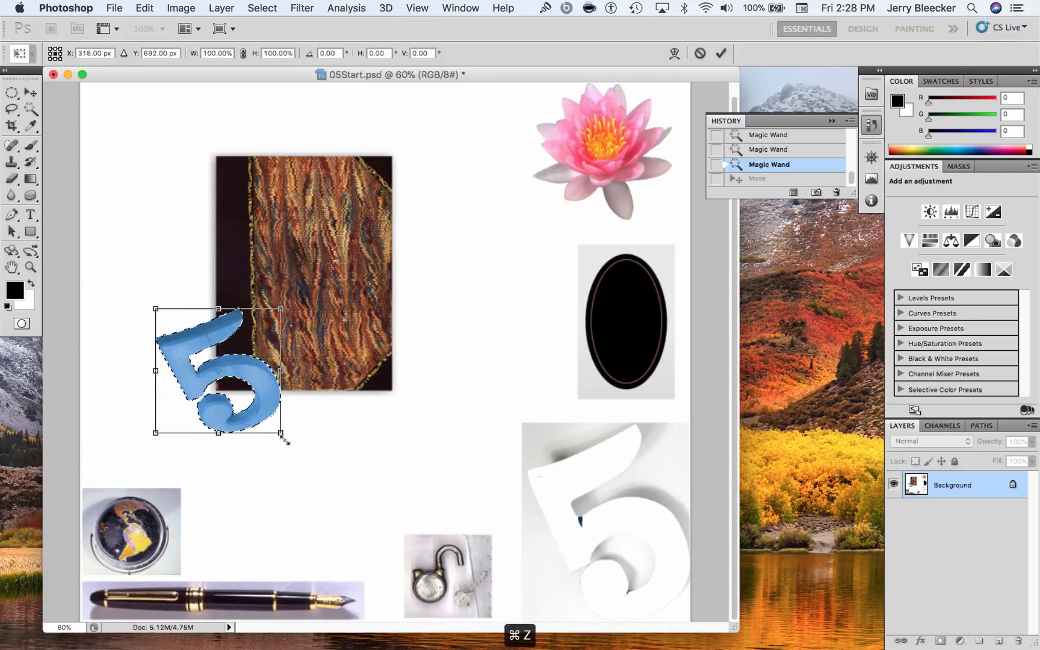
pyautogui.moveTo(281, 431); pyautogui.dragTo(297, 473)
pyautogui.press('super+z')
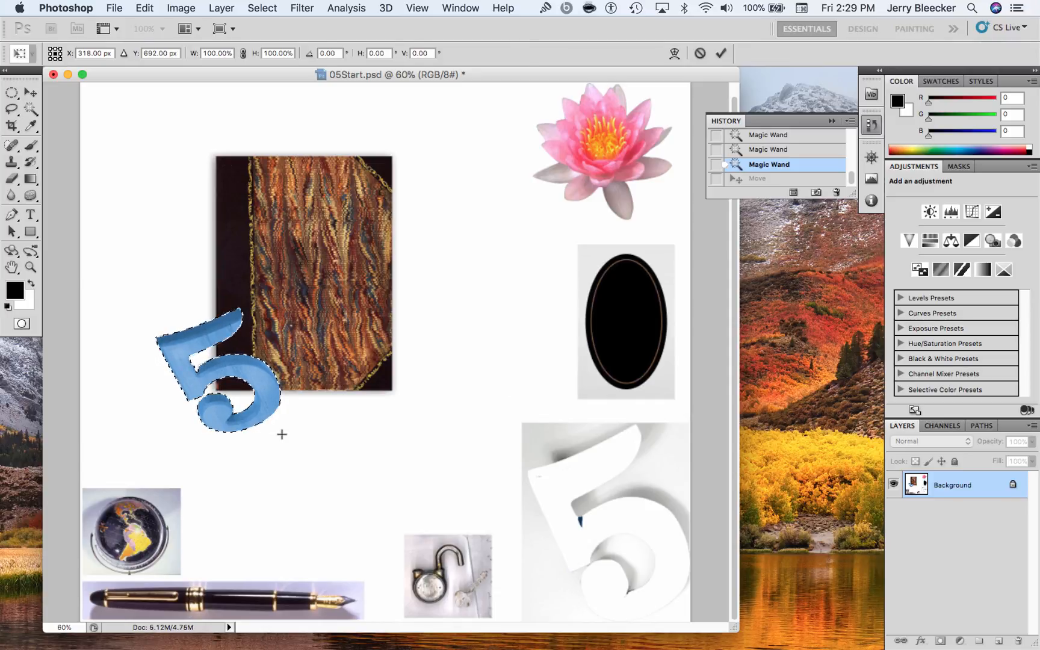
pyautogui.press('Escape')
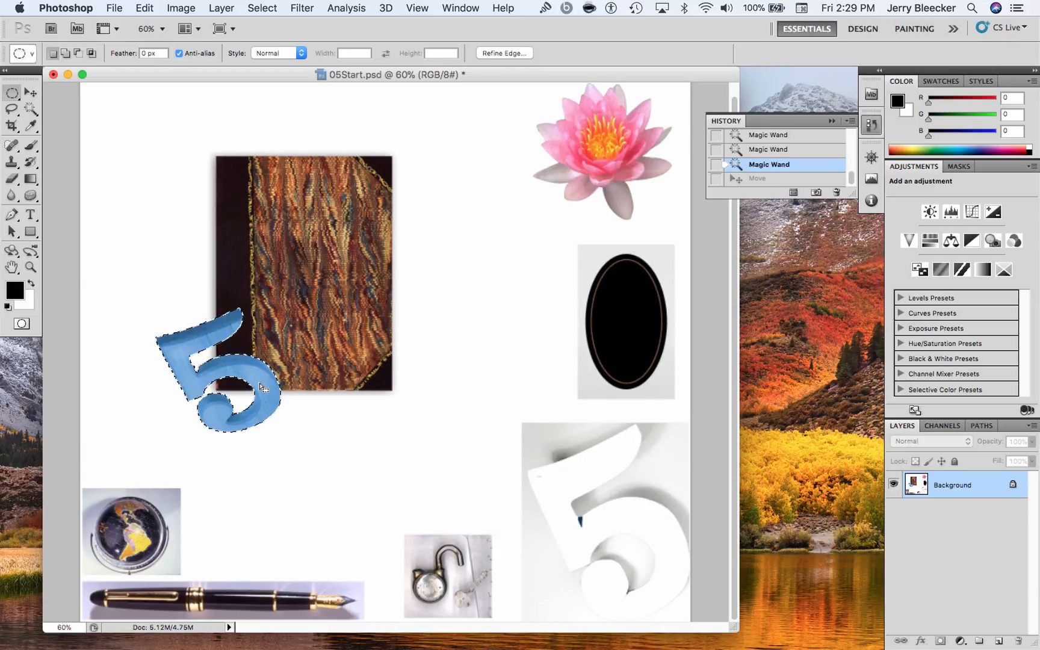
# Deselect the blue 5 and switch from the Magic Wand to the Quick Selection tool
pyautogui.press('super+d')
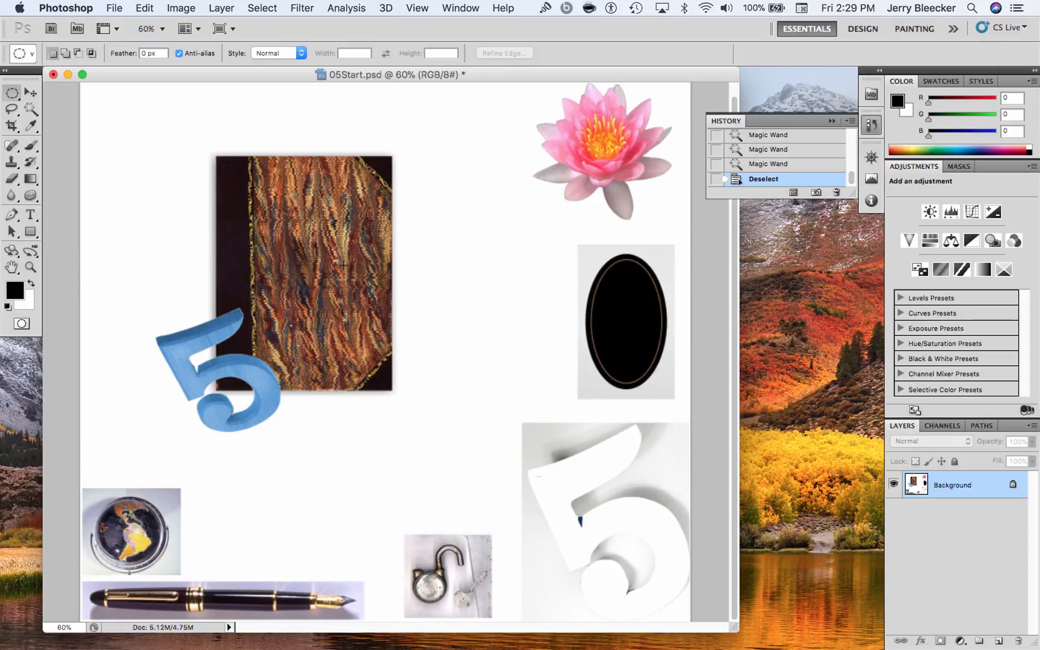
pyautogui.click(31, 108)
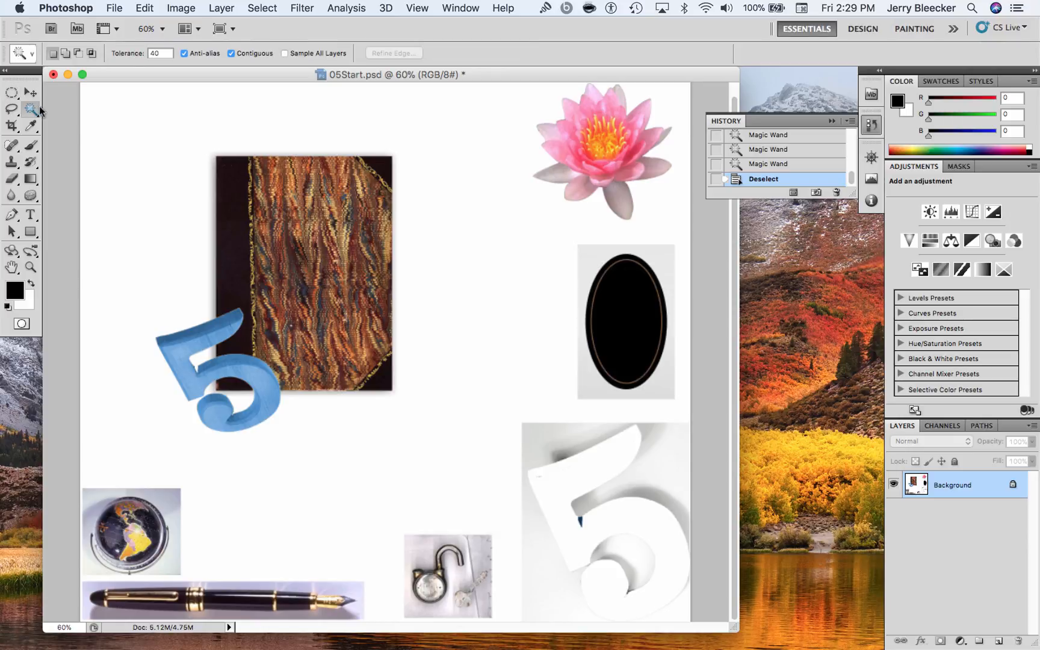
pyautogui.moveTo(39, 106); pyautogui.dragTo(70, 105)
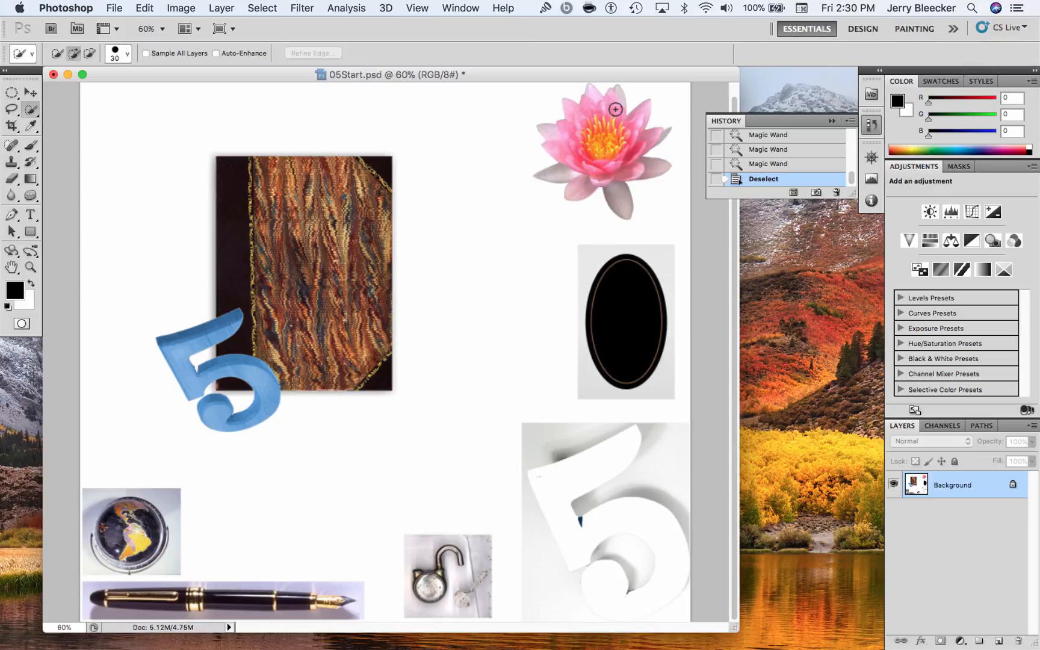
# Select the black oval with the Elliptical Marquee and move it onto the patterned book cover
pyautogui.click(14, 95)
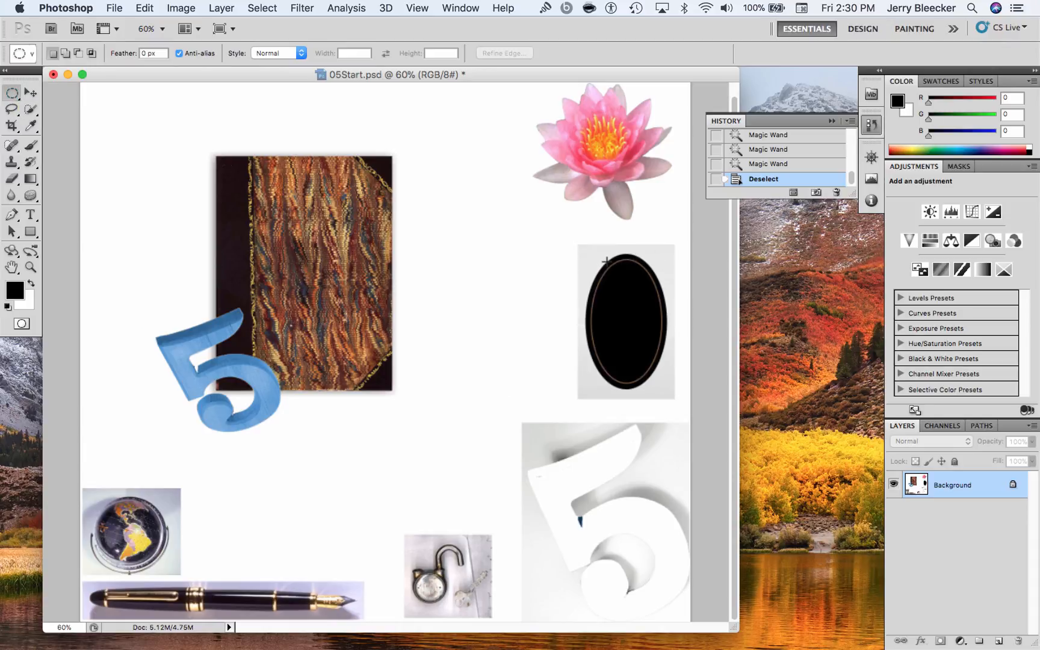
pyautogui.moveTo(587, 249); pyautogui.dragTo(642, 368)
pyautogui.moveTo(586, 254); pyautogui.dragTo(666, 388)
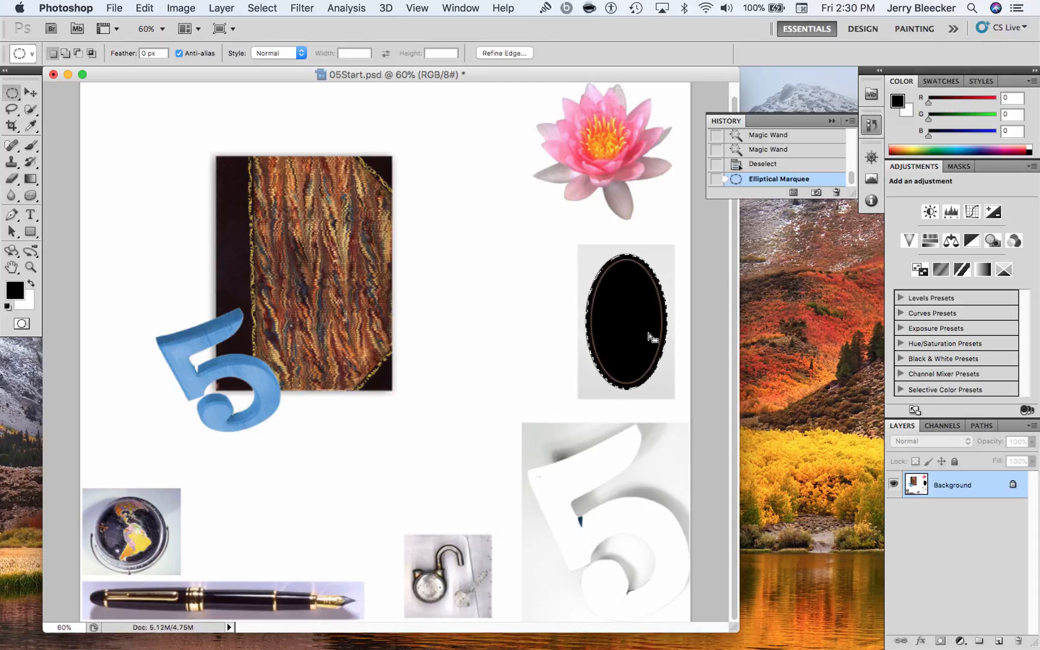
pyautogui.click(30, 93)
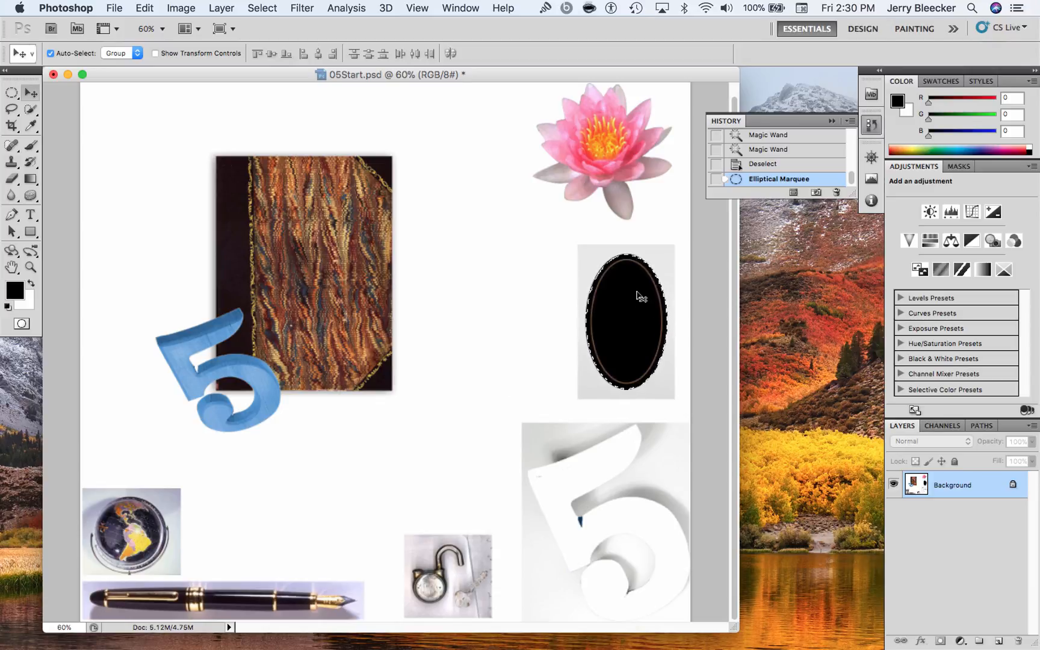
pyautogui.moveTo(638, 317); pyautogui.dragTo(327, 294)
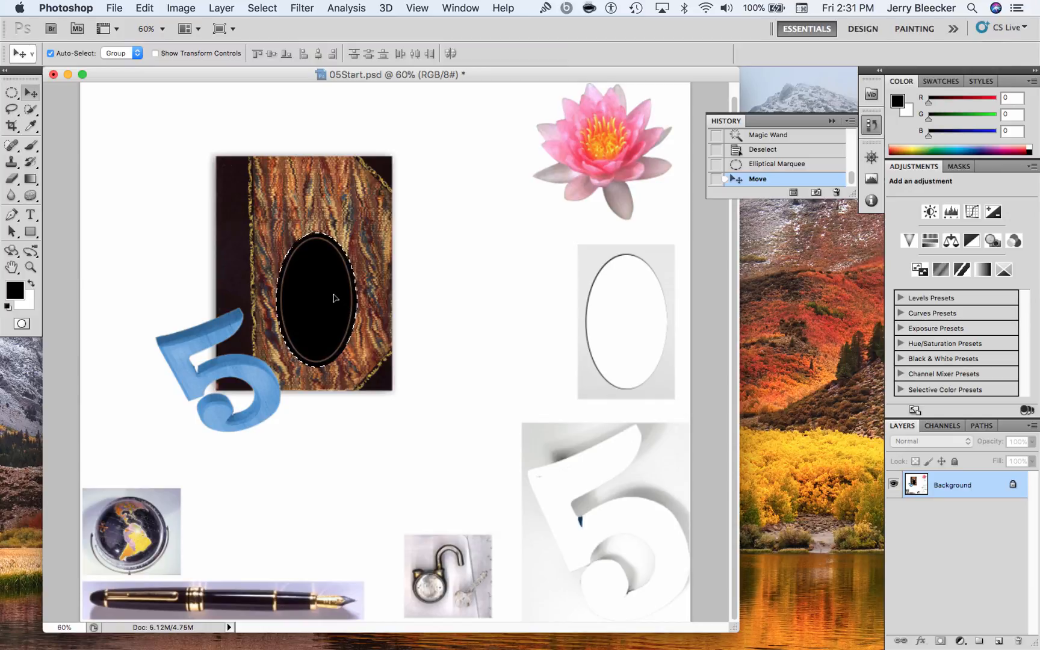
# Rotate the black oval about 90° counterclockwise with Free Transform and place it on the upper part of the book cover
pyautogui.click(11, 92)
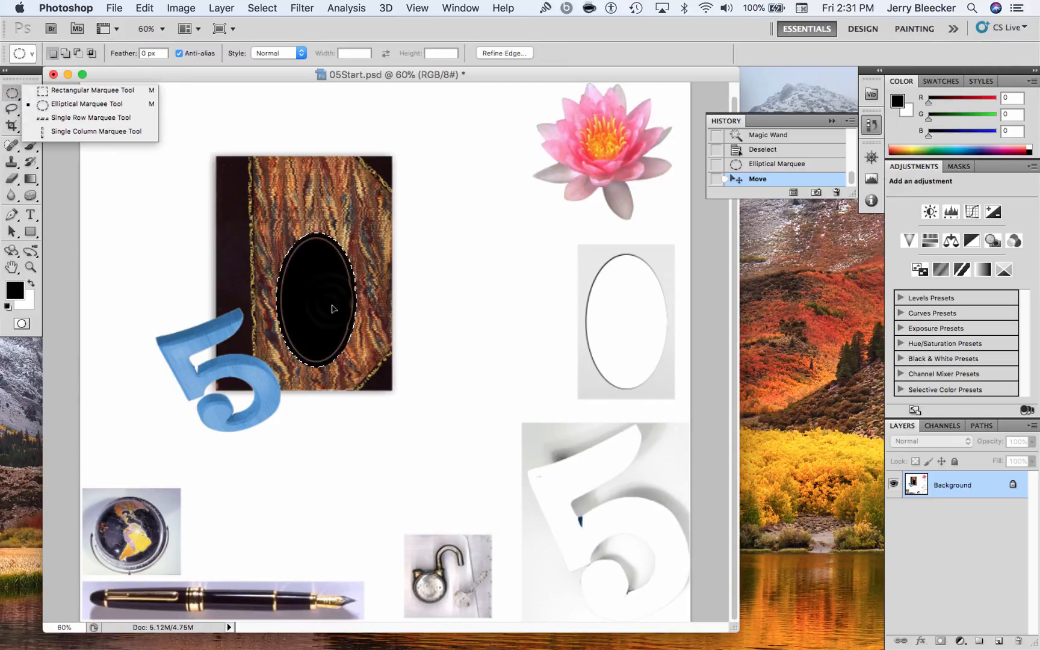
pyautogui.rightClick(330, 305)
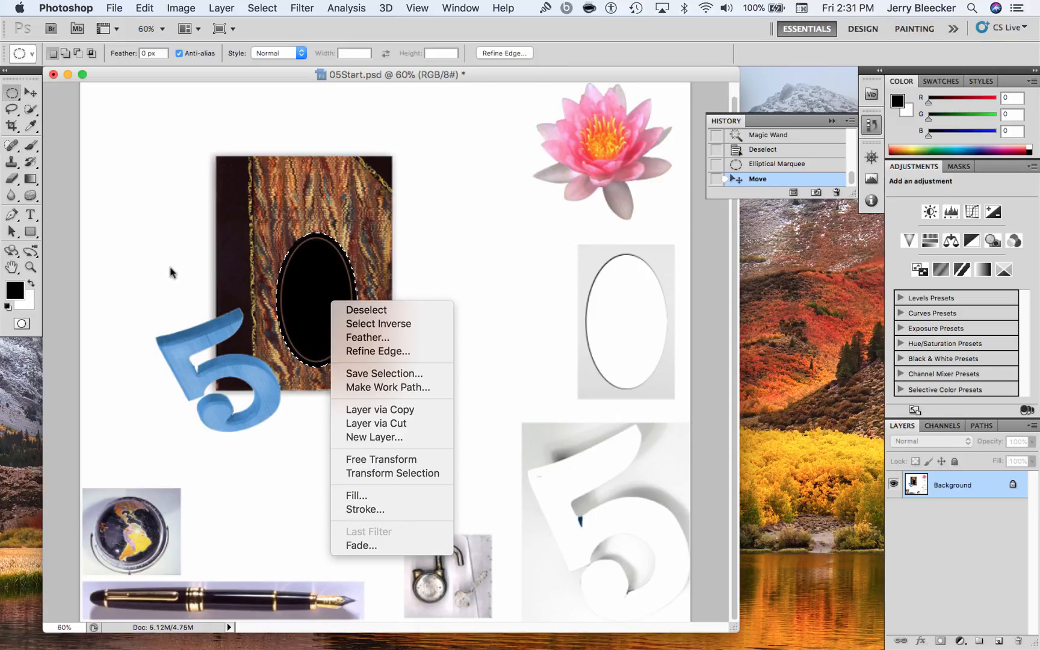
pyautogui.click(422, 461)
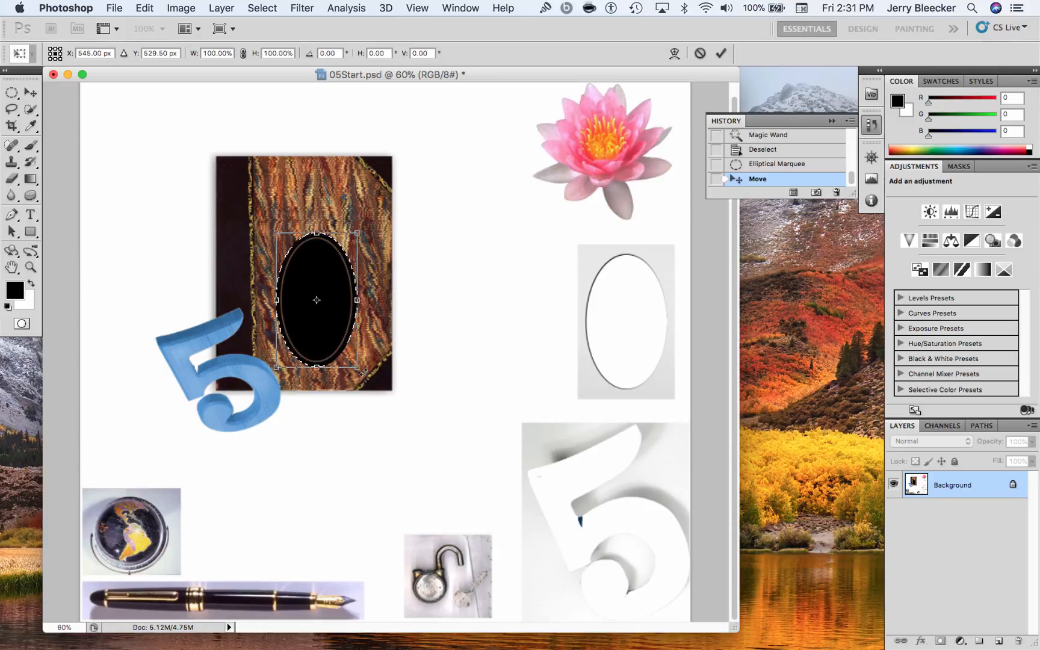
pyautogui.moveTo(363, 374); pyautogui.dragTo(399, 250)
pyautogui.moveTo(360, 290); pyautogui.dragTo(361, 233)
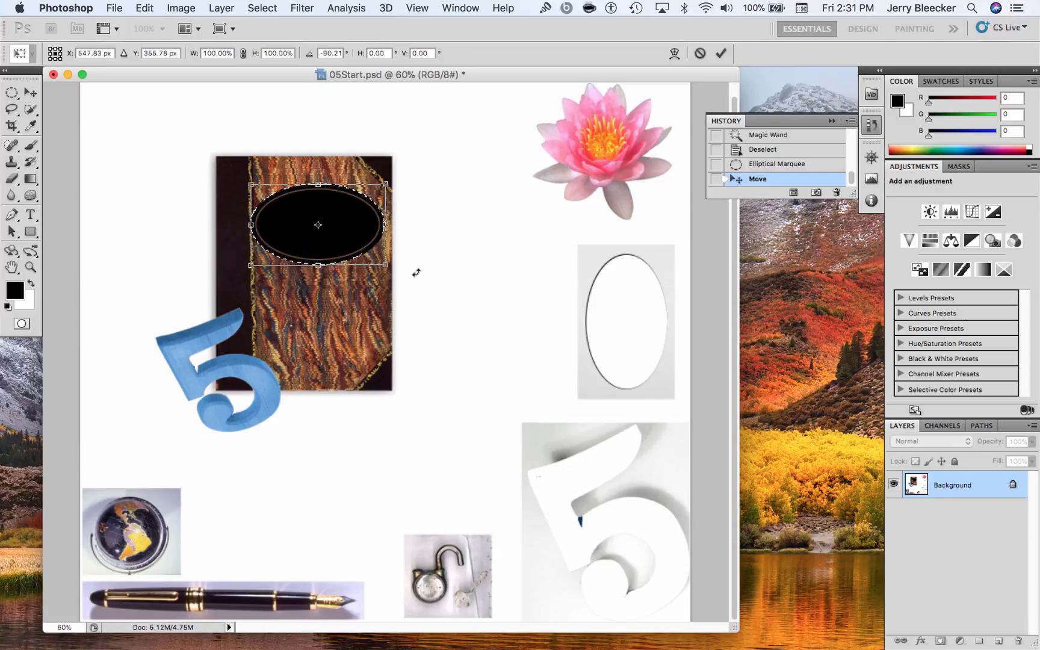
pyautogui.press('Return')
# Restore the oval's selection, nudge the oval slightly right on the book cover, and deselect it
pyautogui.press('super+d')
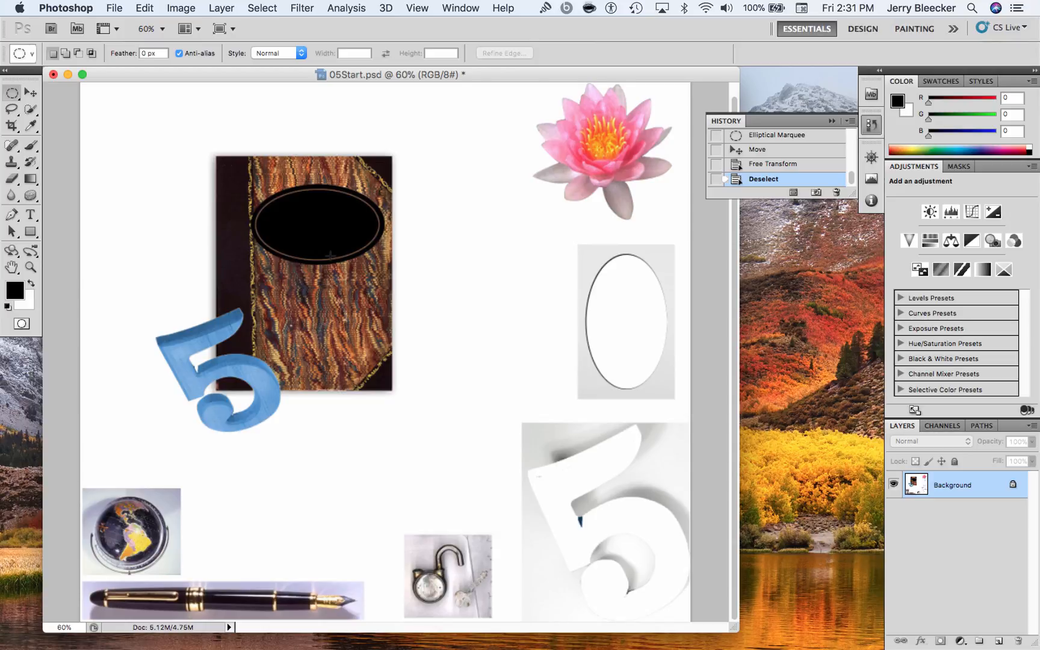
pyautogui.press('super+z')
pyautogui.moveTo(318, 227); pyautogui.dragTo(324, 230)
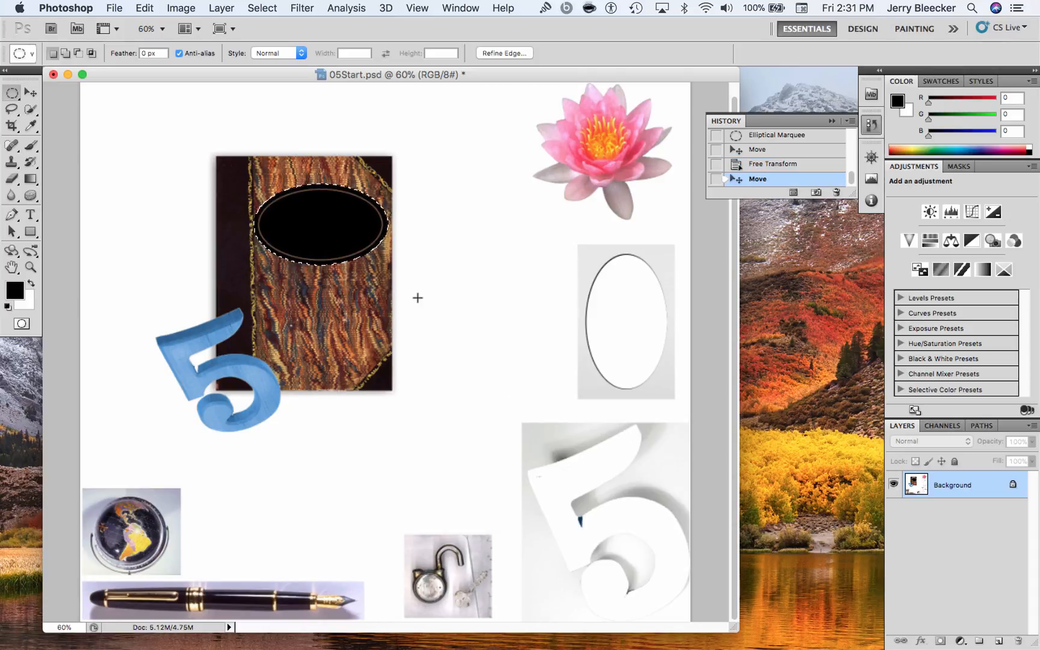
pyautogui.press('super+d')
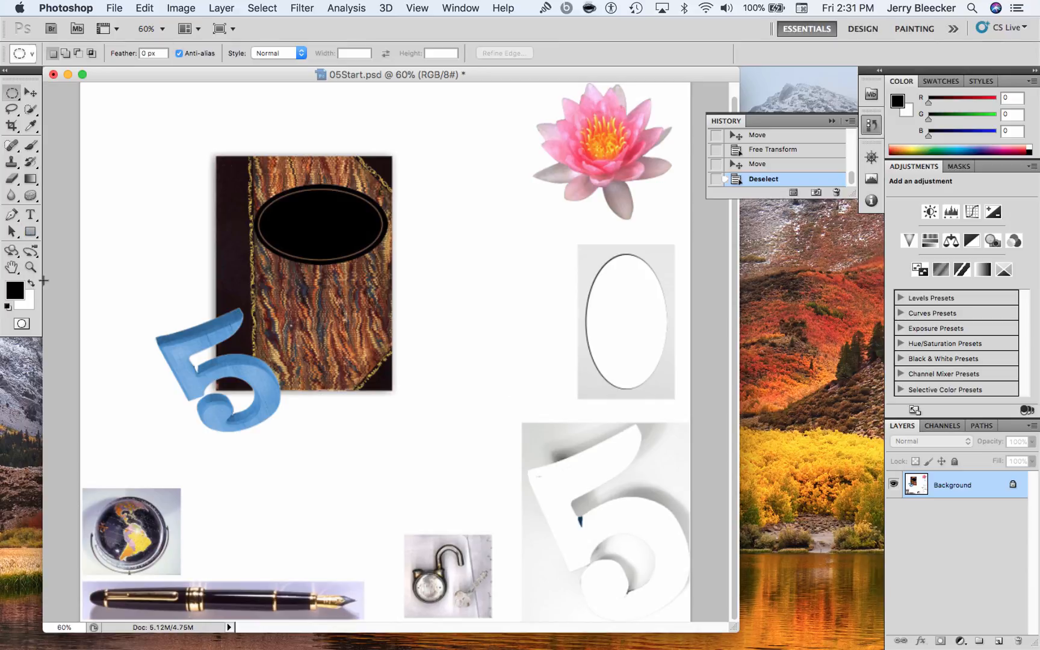
# Try to select the lotus with the Quick Selection tool by painting across its petals, and discard the selection
pyautogui.click(30, 268)
pyautogui.moveTo(494, 92); pyautogui.dragTo(533, 137)
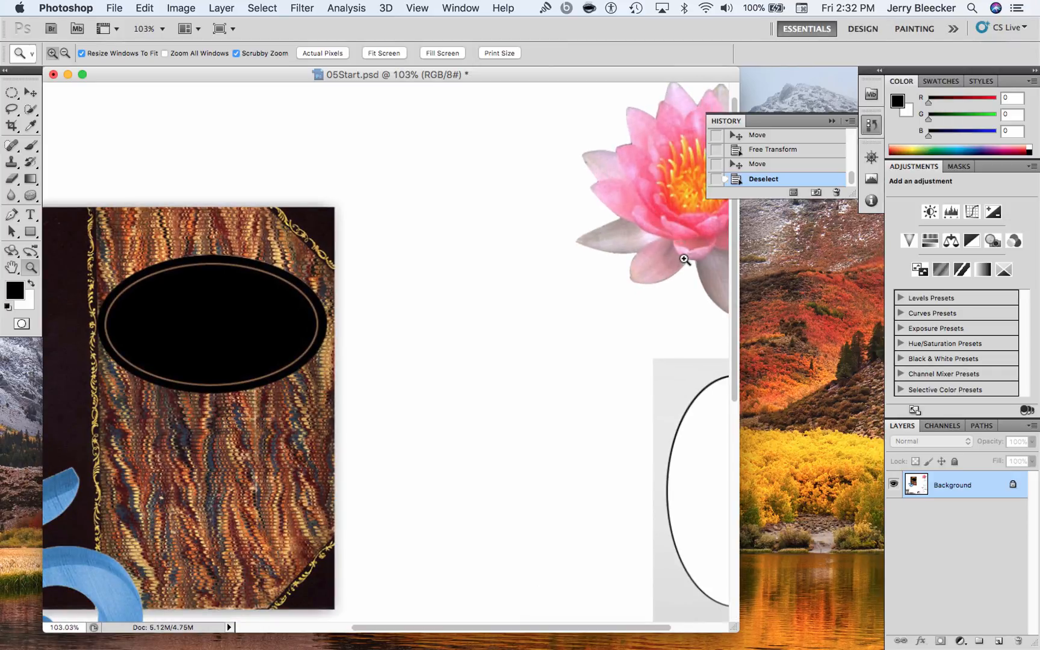
pyautogui.moveTo(499, 628); pyautogui.dragTo(650, 628)
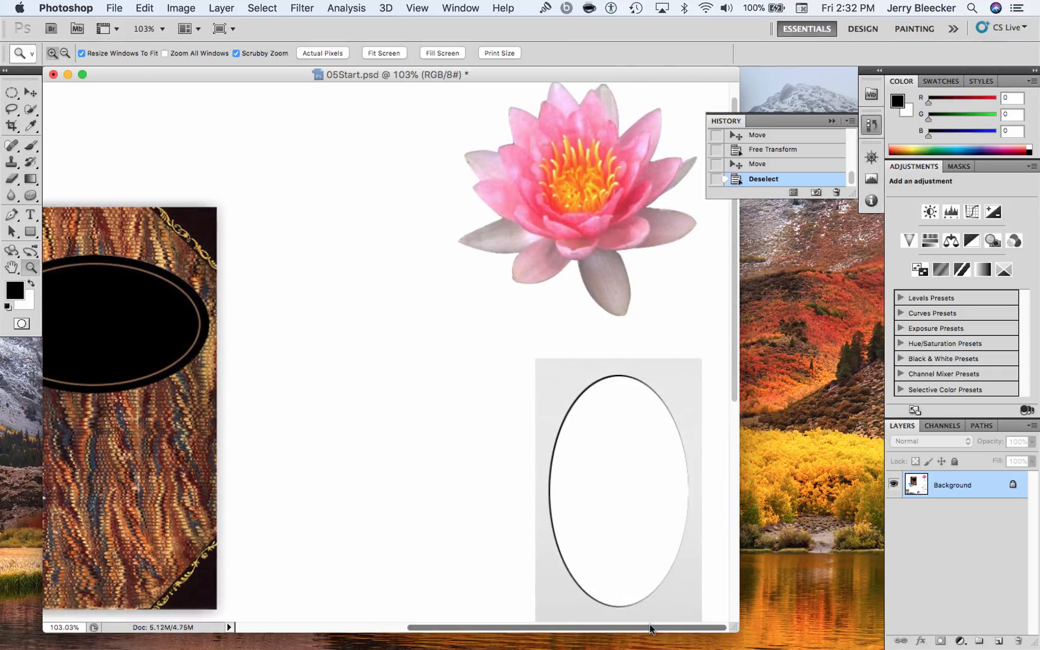
pyautogui.click(871, 124)
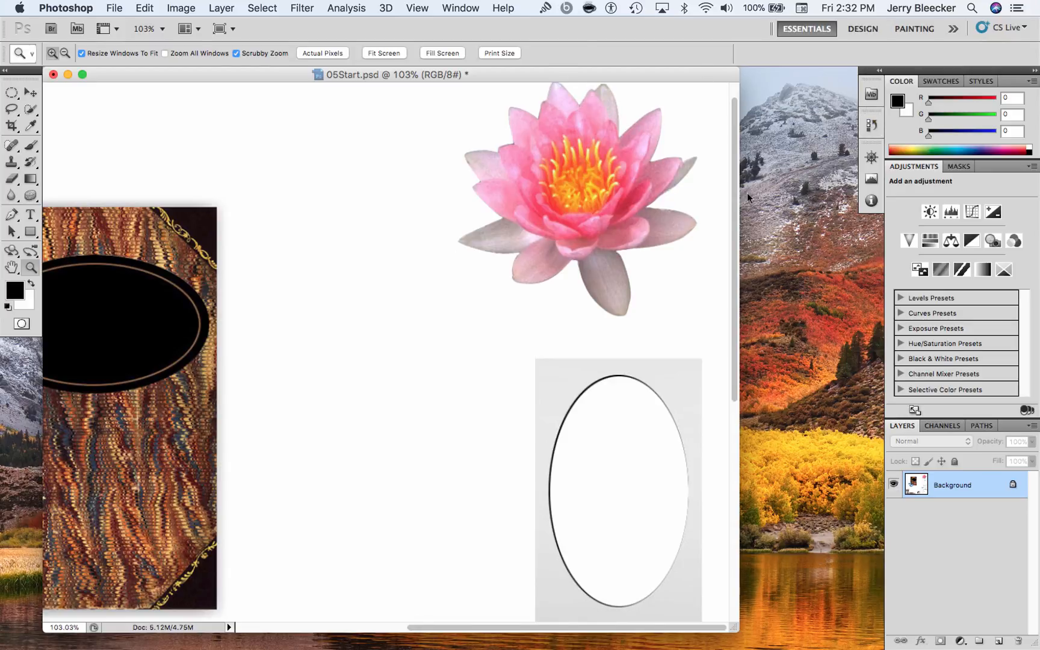
pyautogui.moveTo(736, 181); pyautogui.dragTo(739, 157)
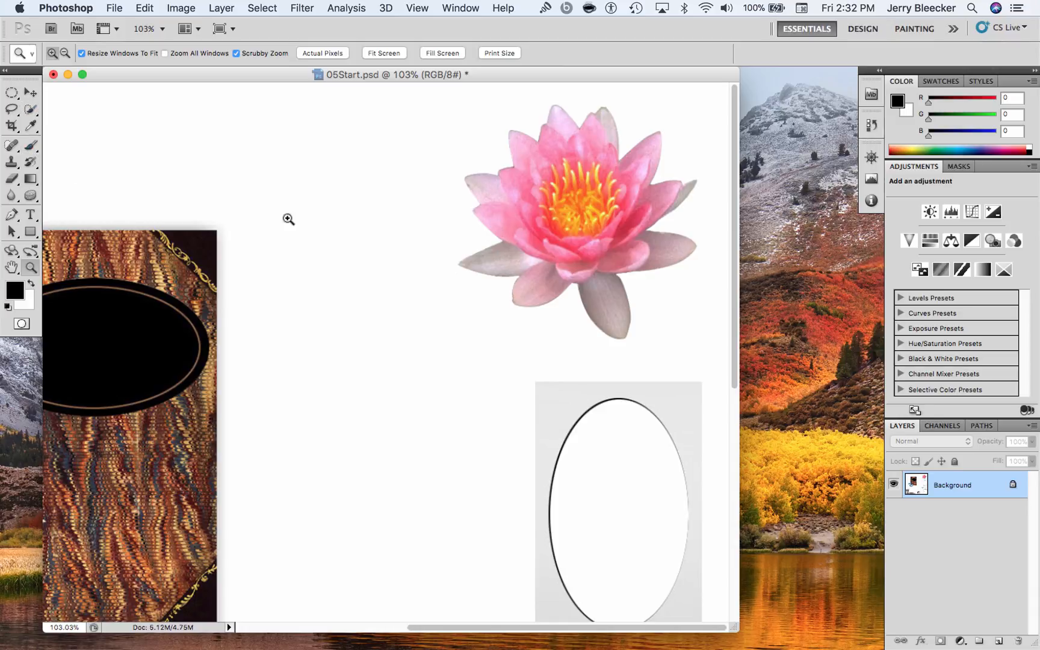
pyautogui.click(36, 148)
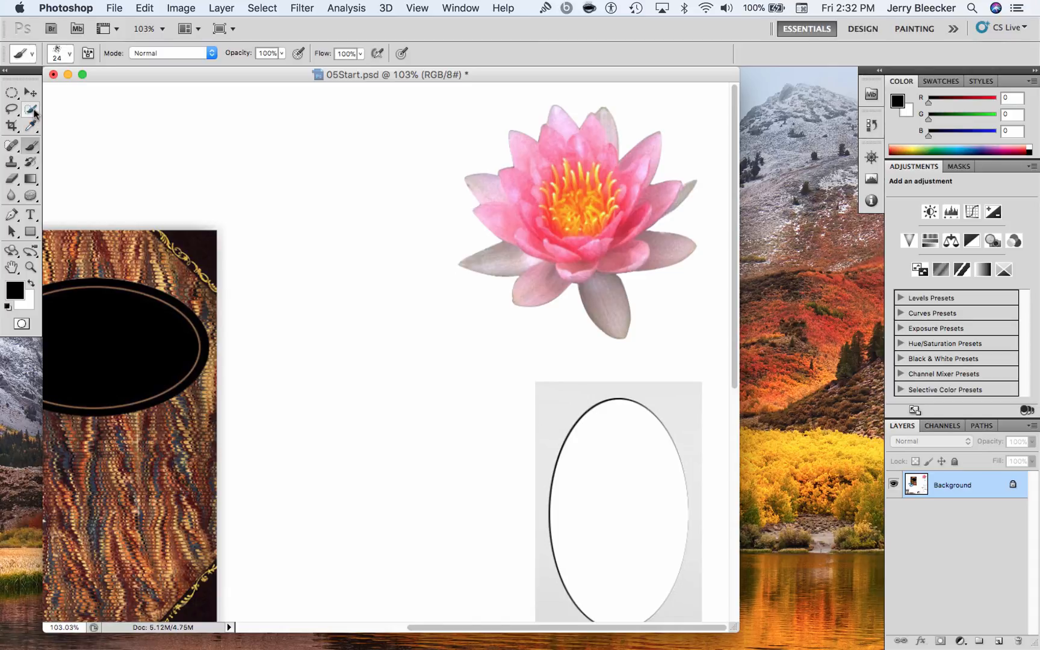
pyautogui.click(30, 108)
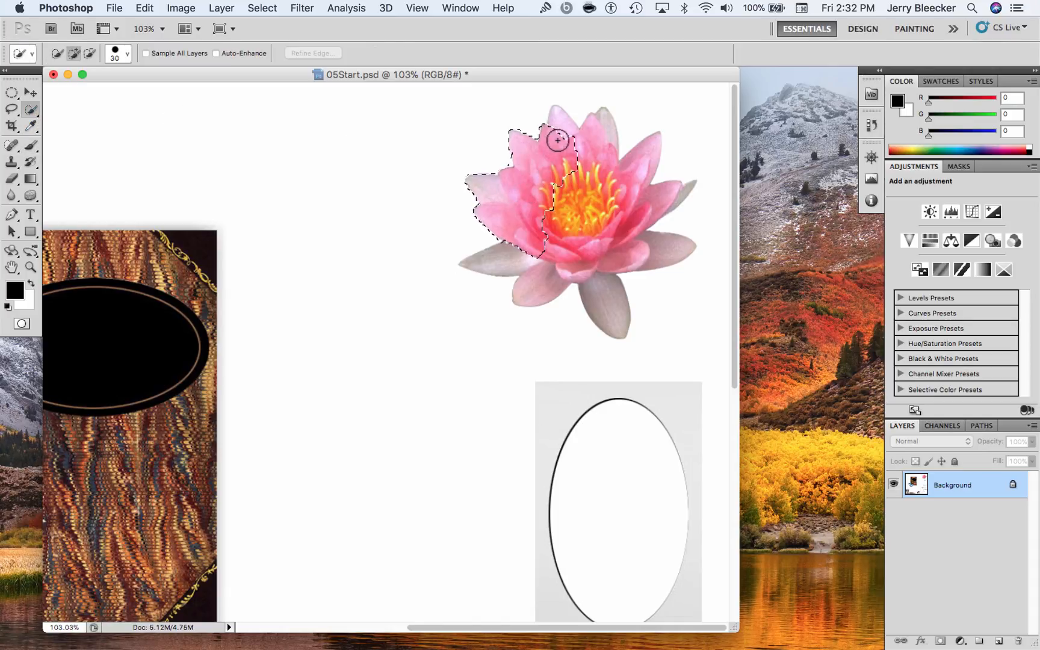
pyautogui.moveTo(558, 140)
pyautogui.mouseDown()
pyautogui.moveTo(629, 164)
pyautogui.moveTo(645, 190)
pyautogui.mouseUp()
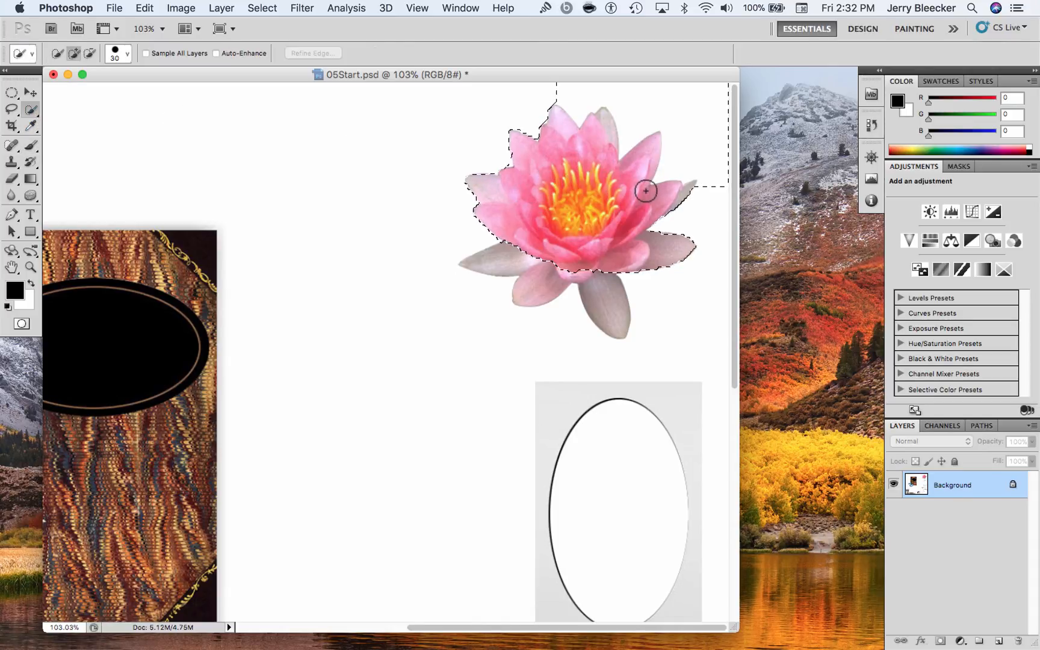
pyautogui.moveTo(611, 247); pyautogui.dragTo(701, 153)
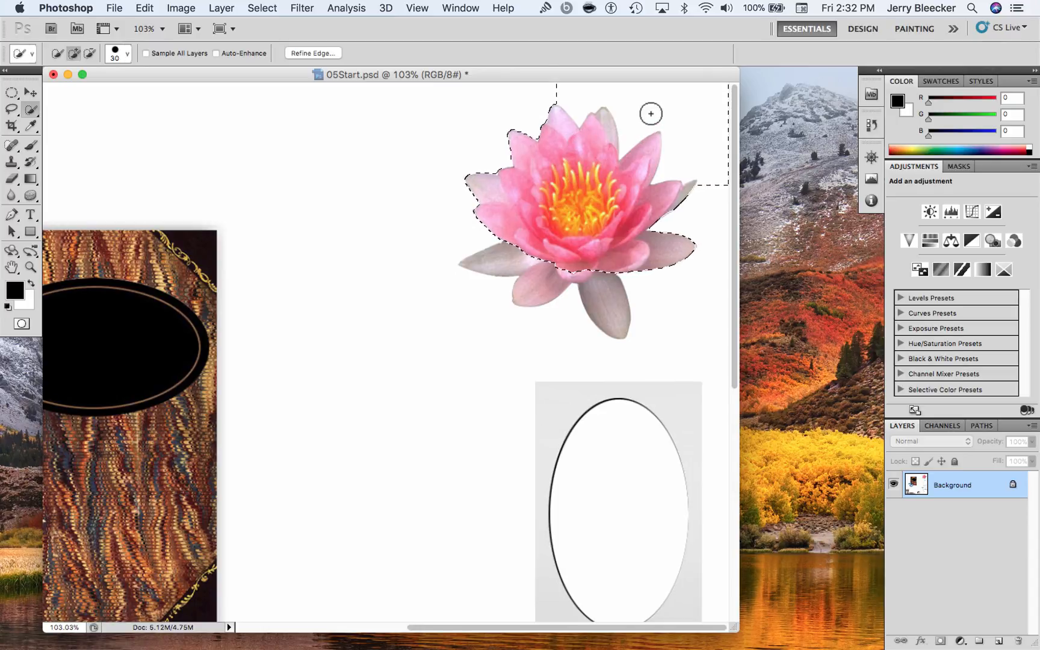
pyautogui.press('super+d')
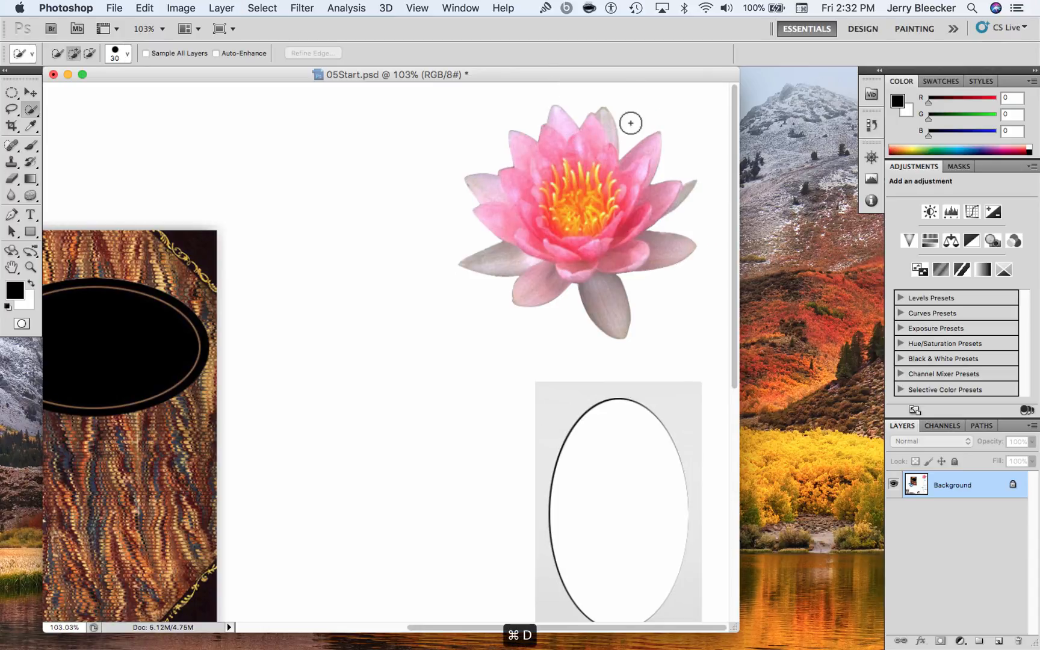
# Select the whole lotus, including its lower petals, with the Quick Selection tool and deselect it
pyautogui.moveTo(568, 190)
pyautogui.mouseDown()
pyautogui.moveTo(598, 207)
pyautogui.moveTo(586, 181)
pyautogui.moveTo(548, 186)
pyautogui.moveTo(545, 220)
pyautogui.moveTo(574, 238)
pyautogui.moveTo(609, 213)
pyautogui.moveTo(608, 177)
pyautogui.moveTo(563, 158)
pyautogui.mouseUp()
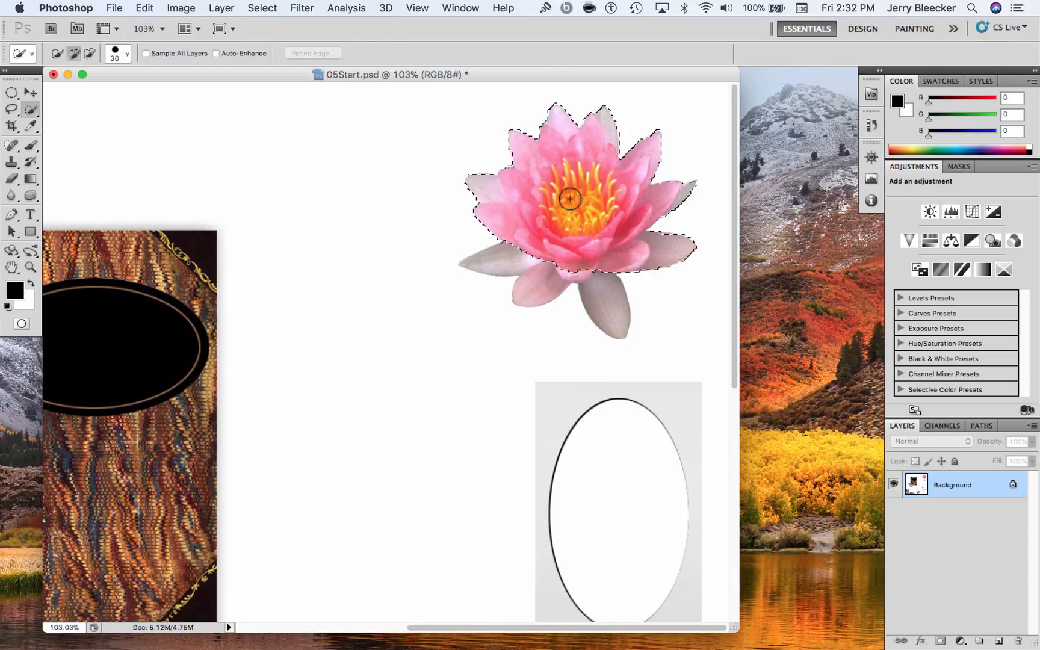
pyautogui.moveTo(557, 259); pyautogui.dragTo(580, 218)
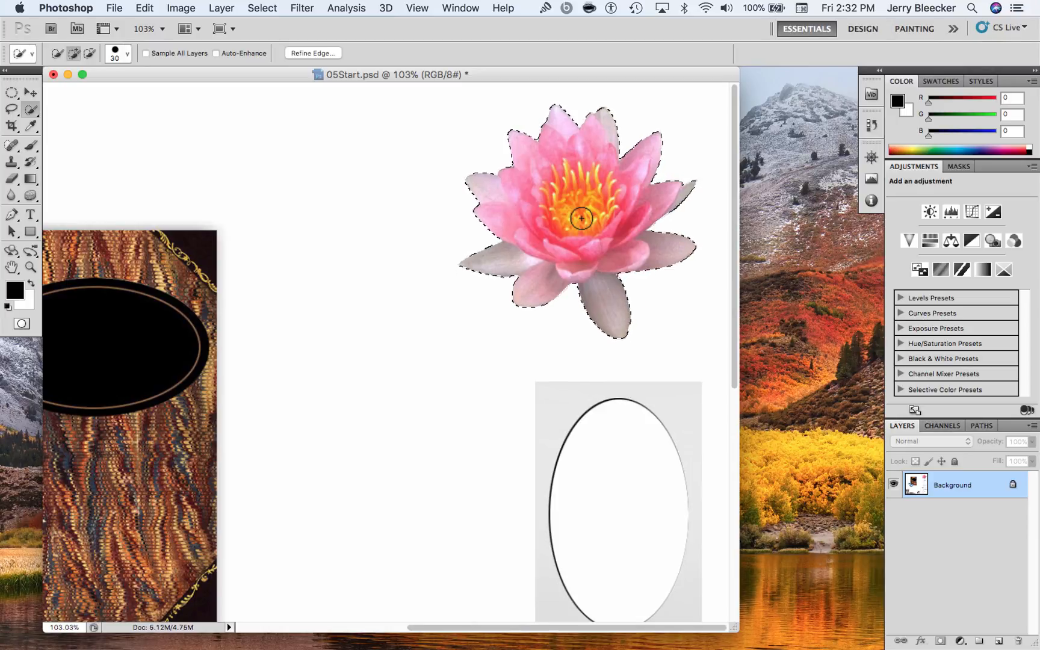
pyautogui.press('super+d')
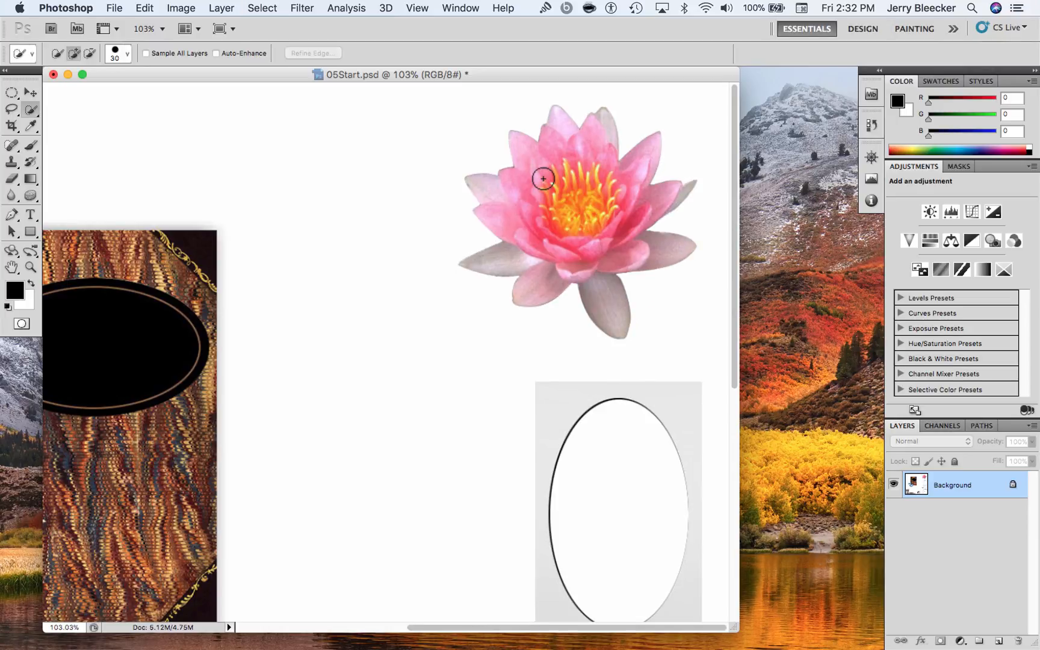
# Draw a rectangular marquee selection around the lotus and switch to the Magic Wand tool
pyautogui.click(12, 94)
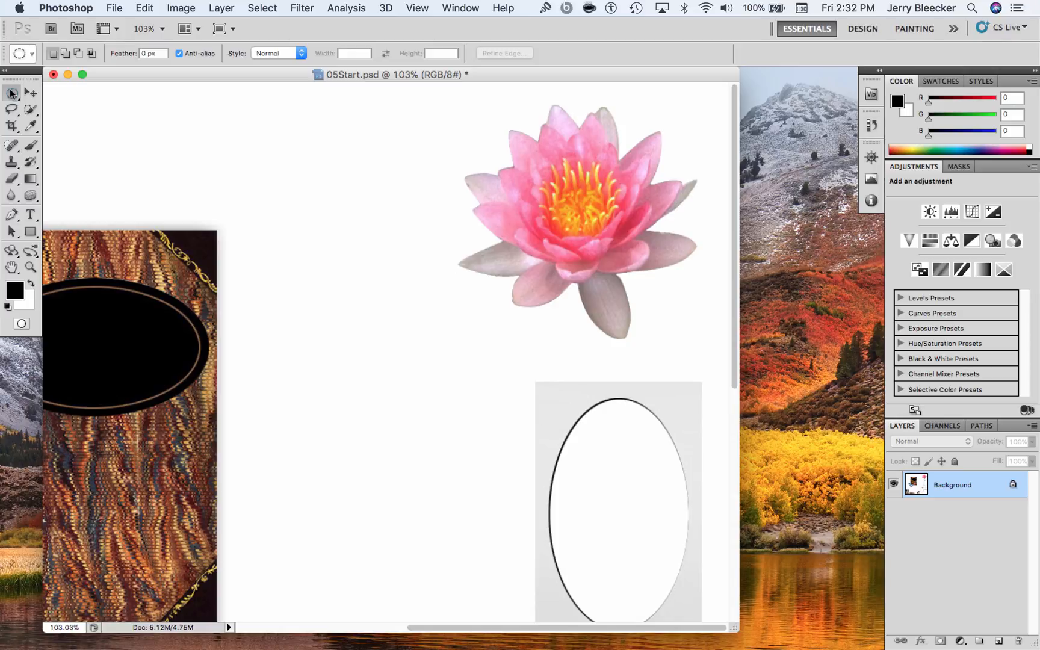
pyautogui.moveTo(11, 93); pyautogui.dragTo(101, 87)
pyautogui.moveTo(419, 86); pyautogui.dragTo(728, 350)
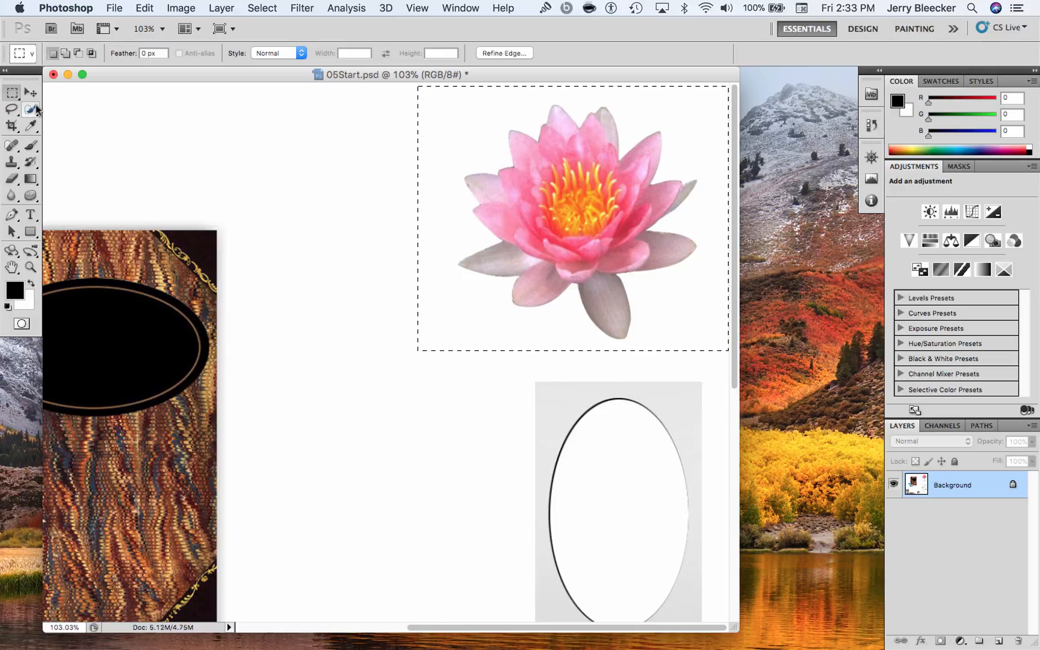
pyautogui.click(31, 146)
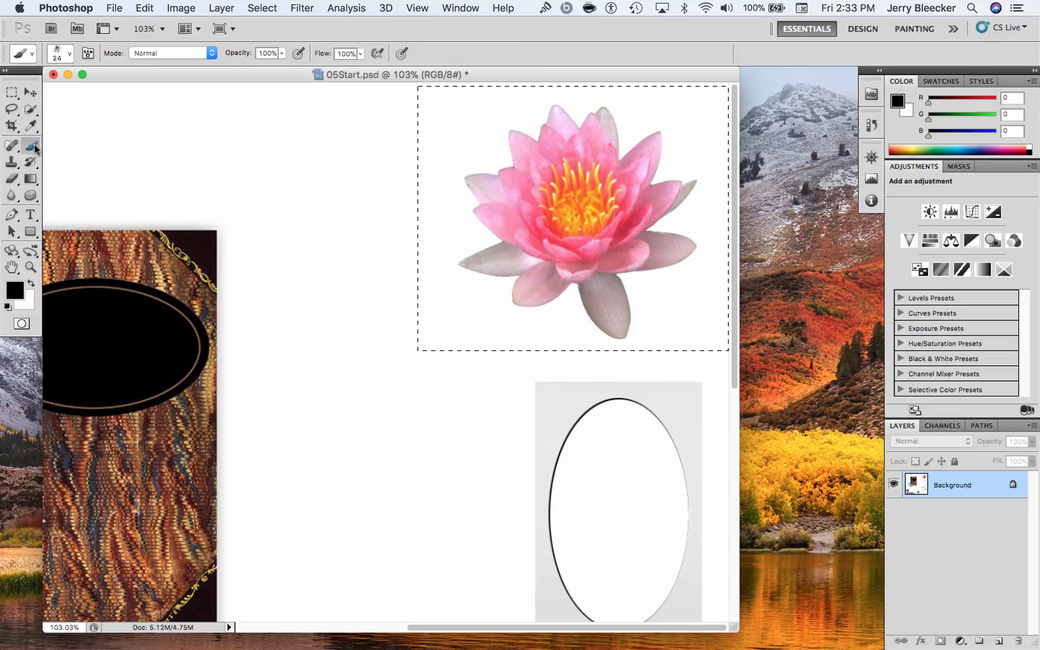
pyautogui.click(35, 145)
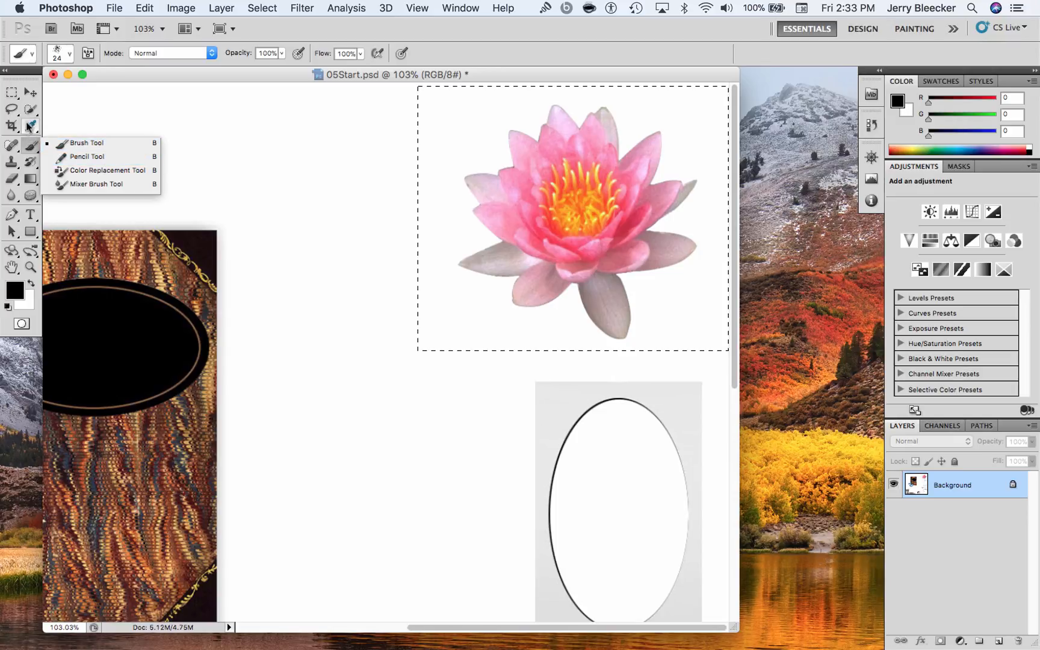
pyautogui.click(33, 112)
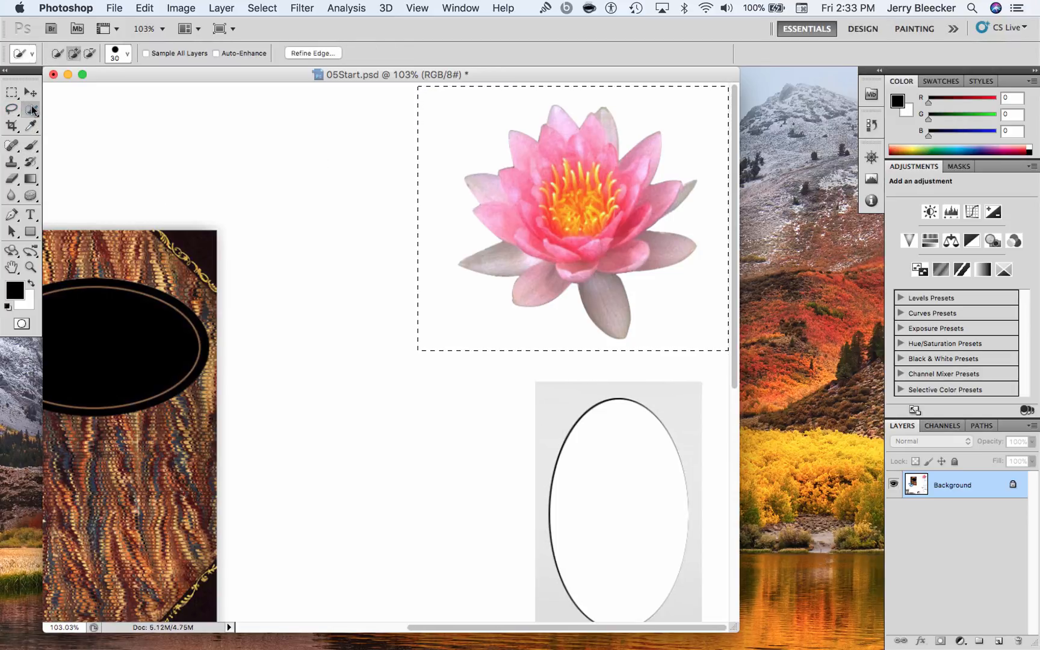
pyautogui.hotkey('shift', 'w')
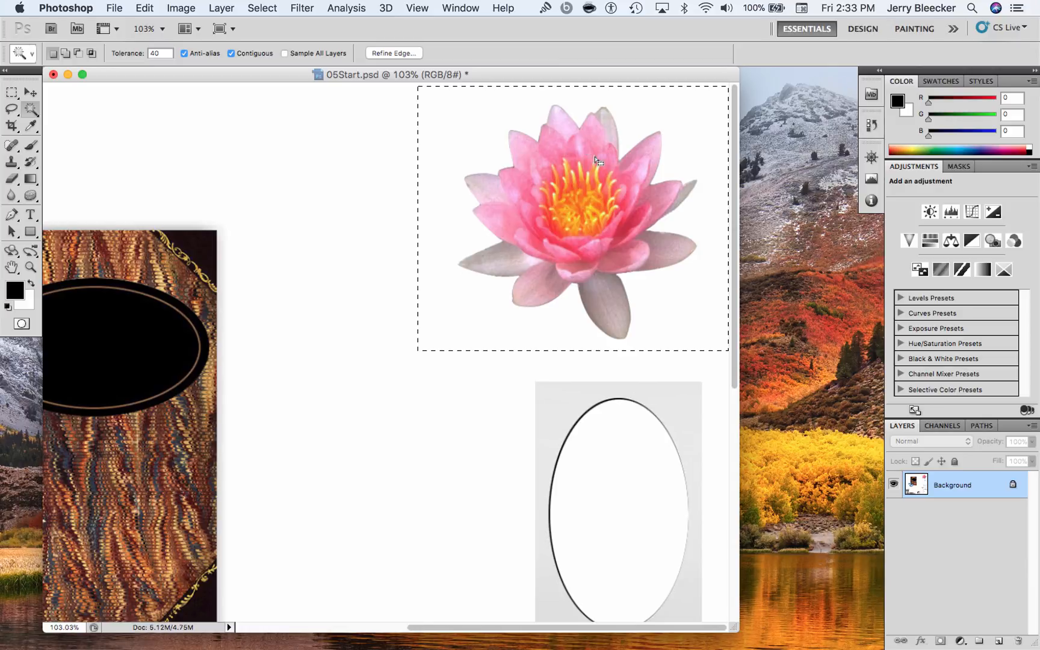
# Invert the rectangular selection and try the Magic Wand on the white background beside the lotus
pyautogui.click(263, 8)
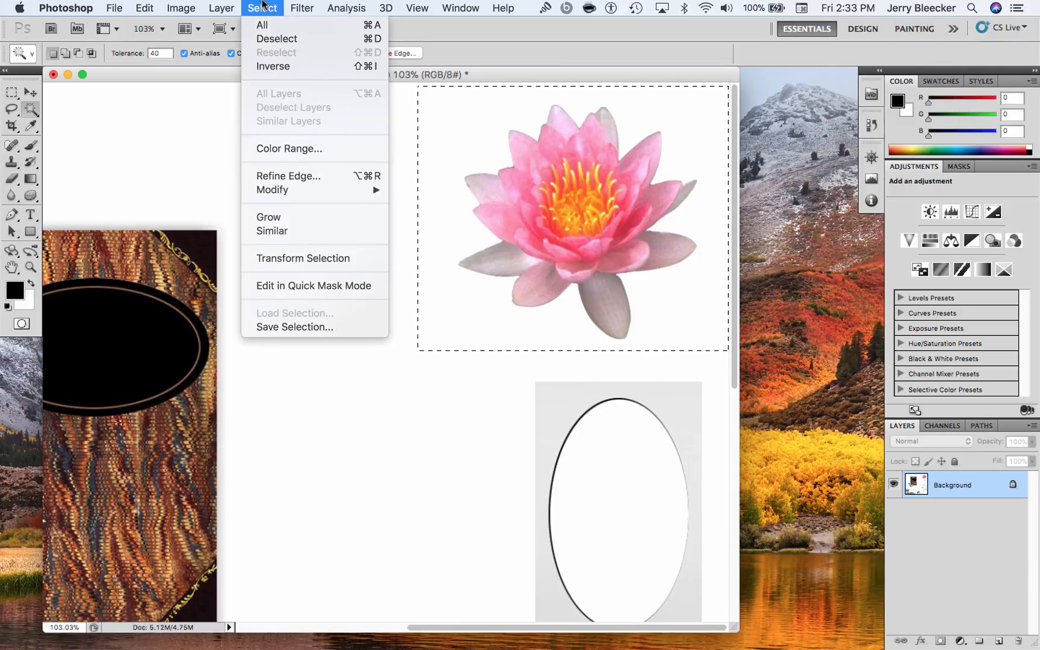
pyautogui.click(282, 68)
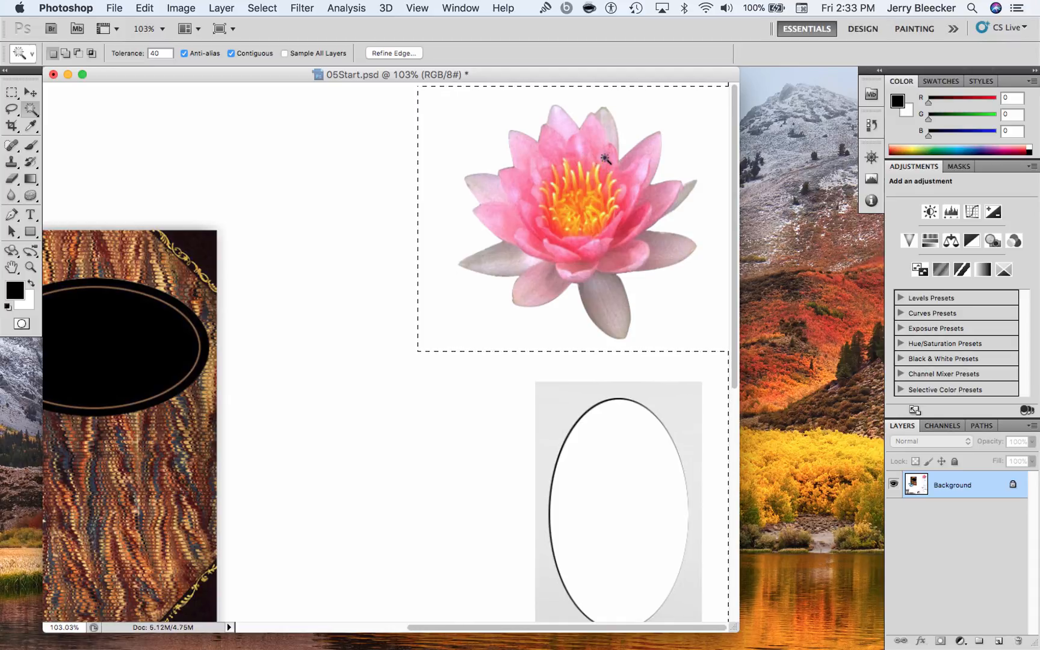
pyautogui.press('shift')
pyautogui.keyDown('alt'); pyautogui.click(692, 154); pyautogui.keyUp('alt')
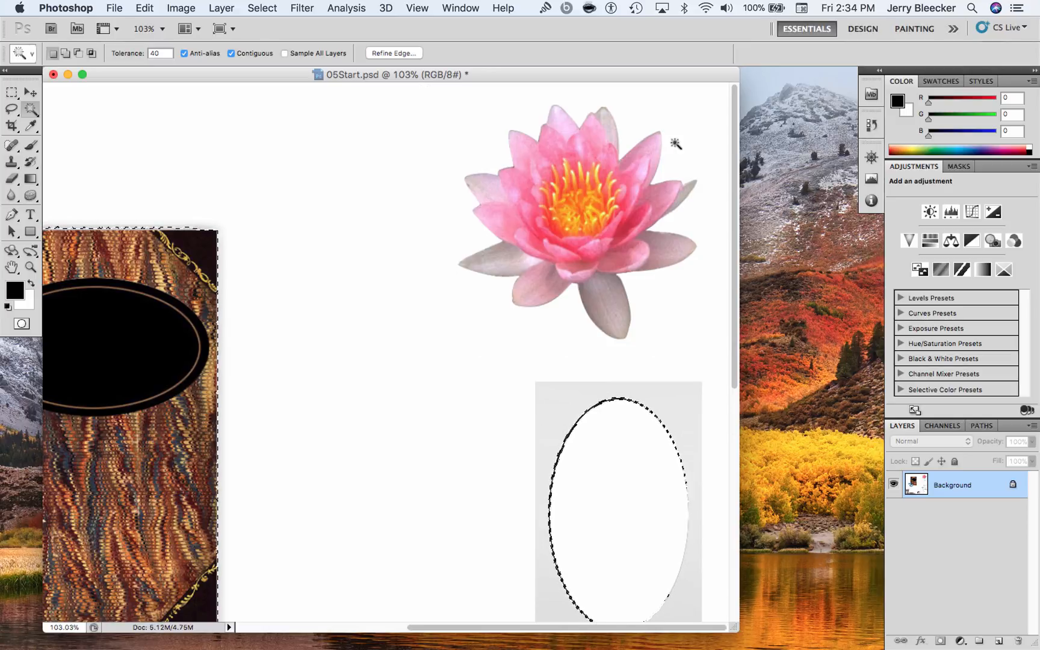
# Revert the document history to the Rectangular Marquee state and deselect the area around the lotus
pyautogui.press('super+z')
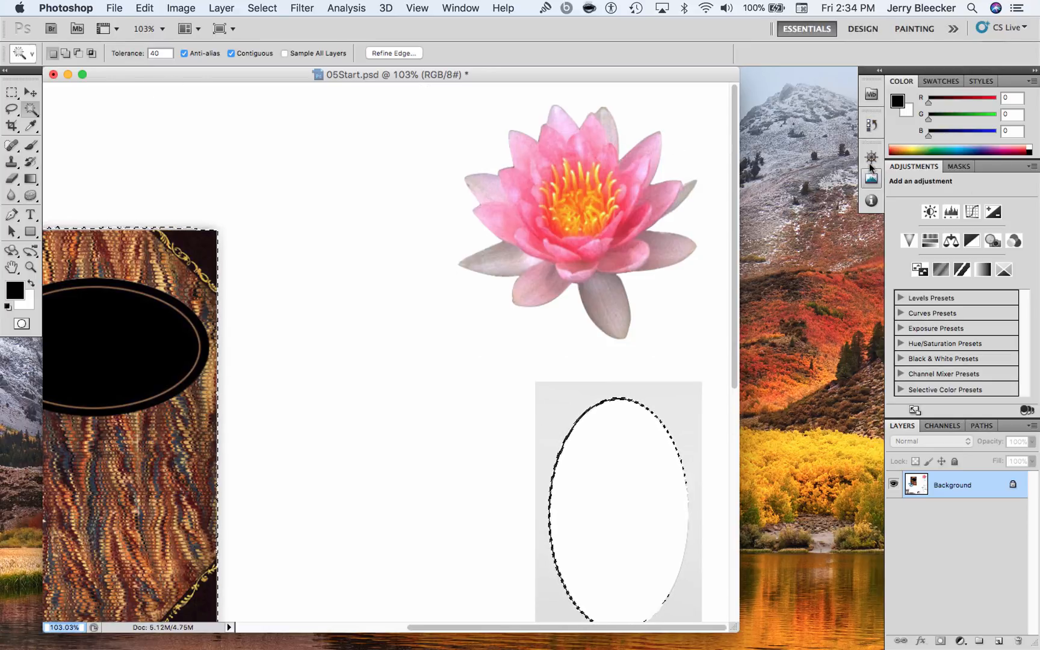
pyautogui.click(870, 124)
pyautogui.click(785, 165)
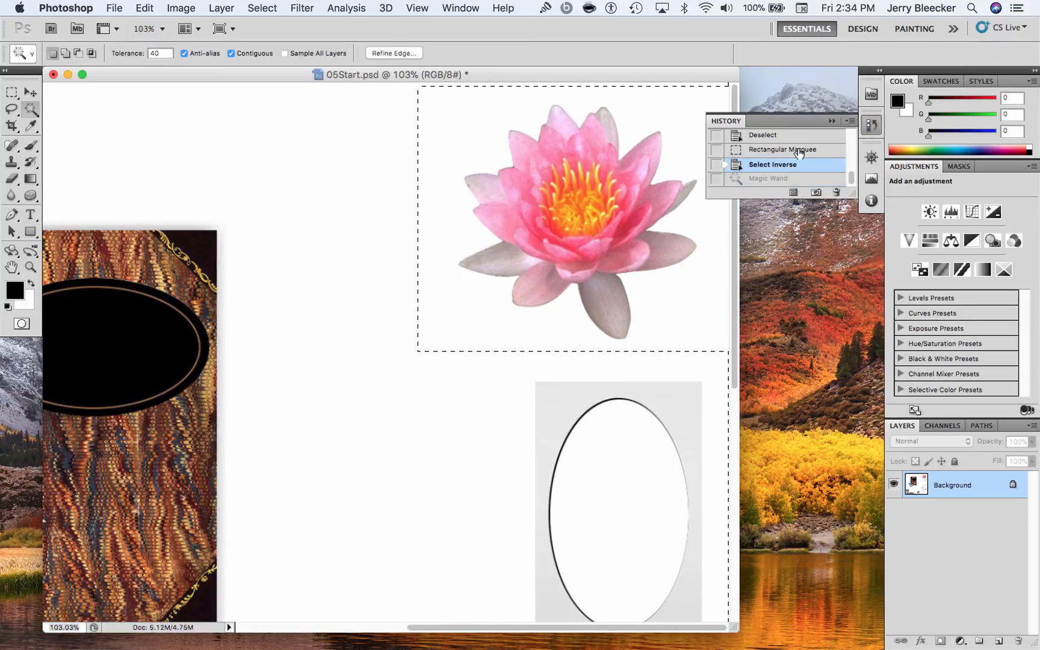
pyautogui.click(794, 150)
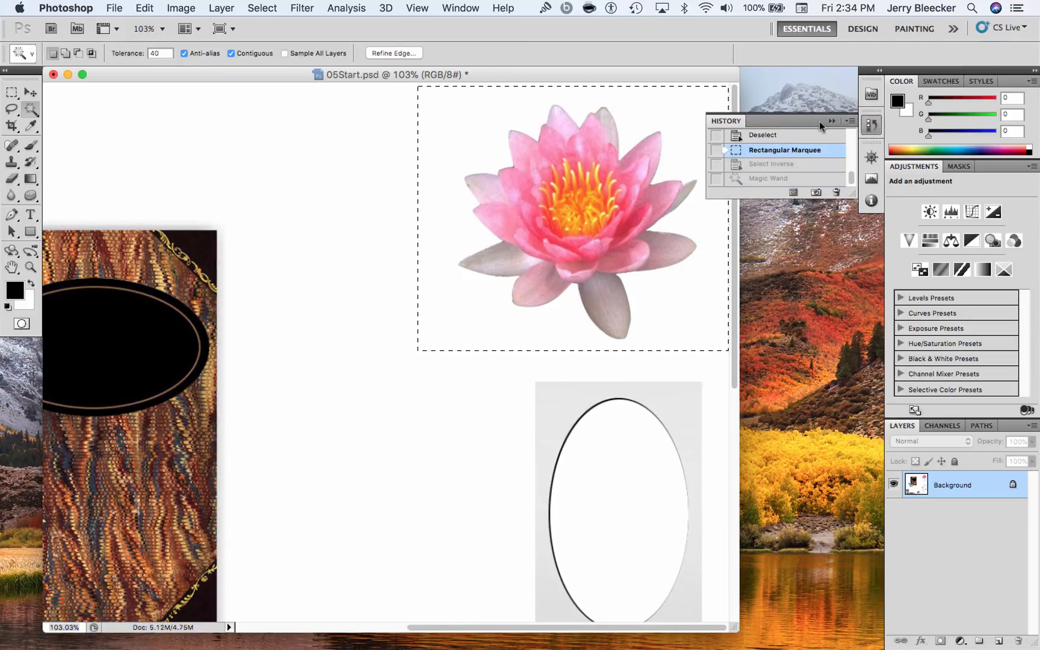
pyautogui.click(871, 124)
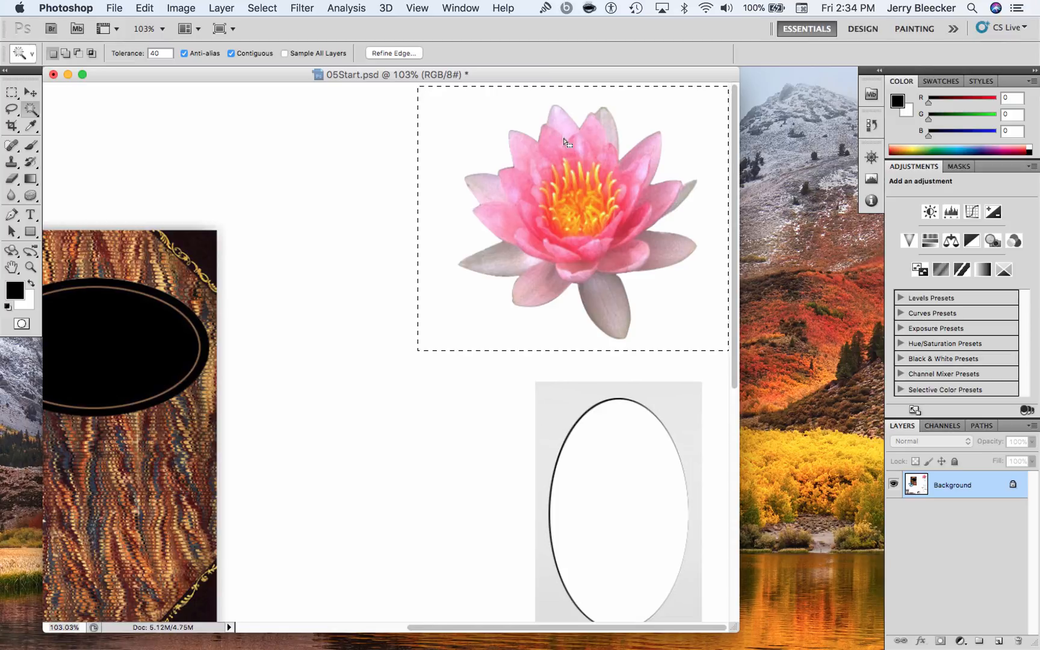
pyautogui.press('super+d')
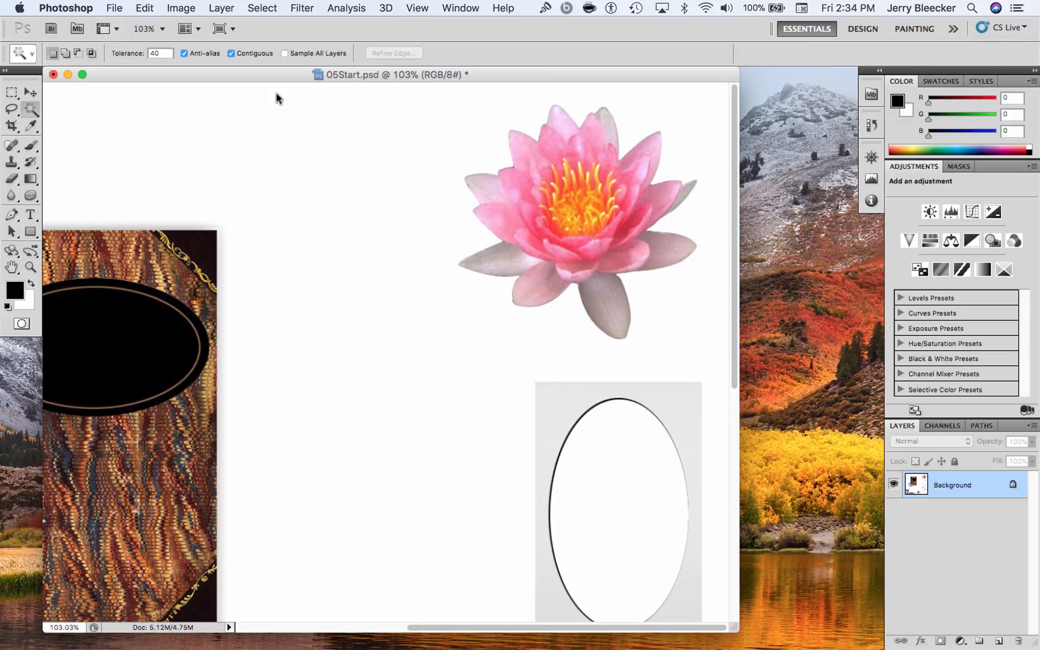
# Draw a rectangular marquee around the lotus and subtract the white background from it with the Magic Wand
pyautogui.click(12, 92)
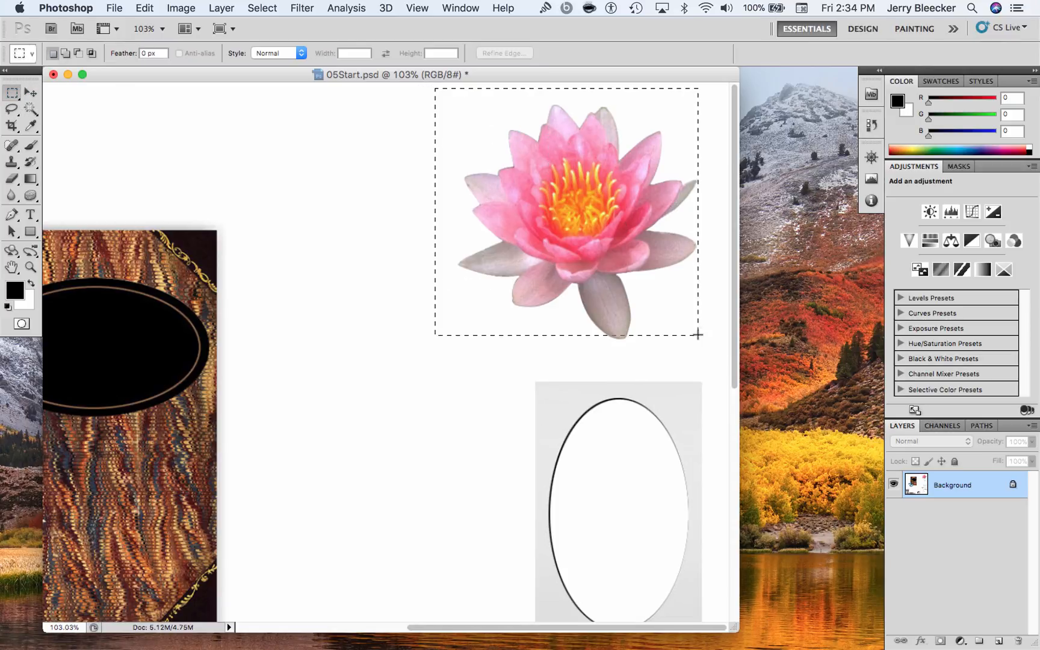
pyautogui.moveTo(698, 335); pyautogui.dragTo(725, 355)
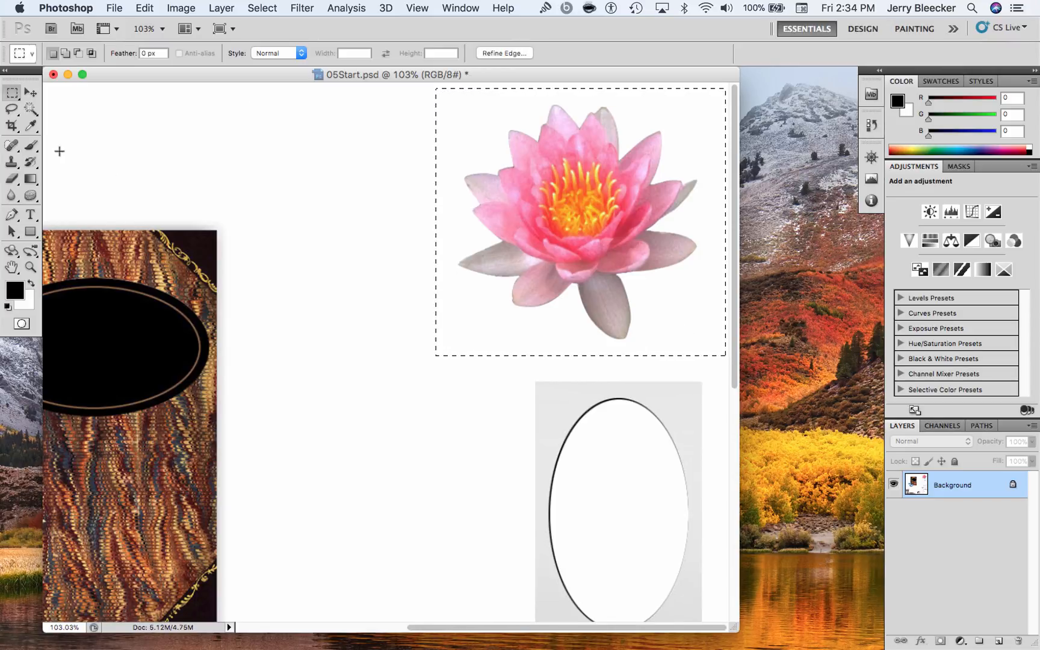
pyautogui.click(30, 109)
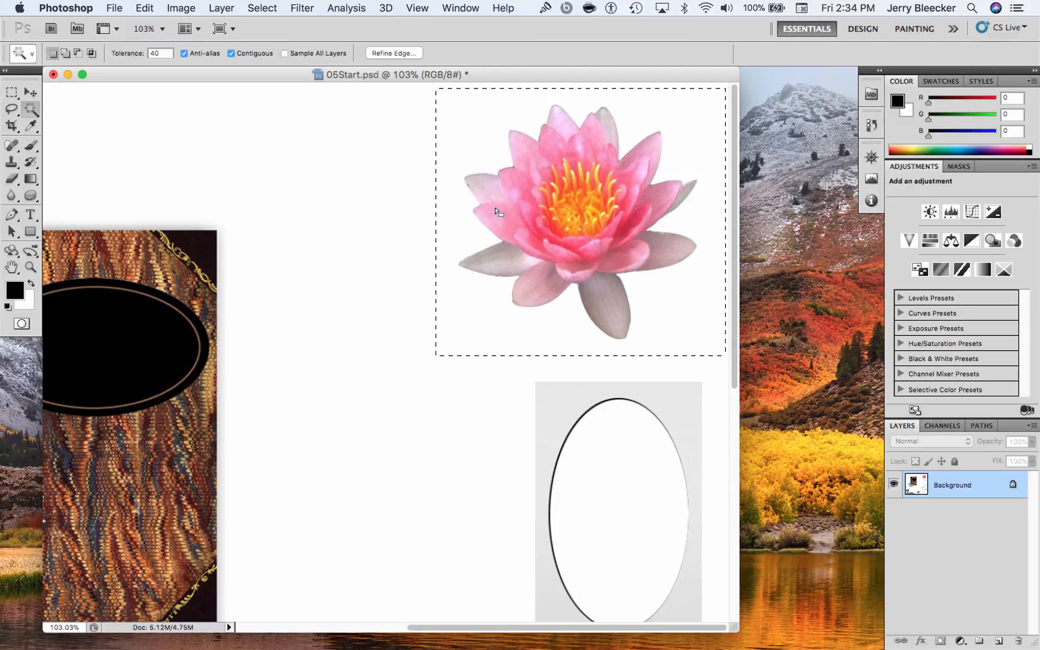
pyautogui.keyDown('alt'); pyautogui.click(462, 237); pyautogui.keyUp('alt')
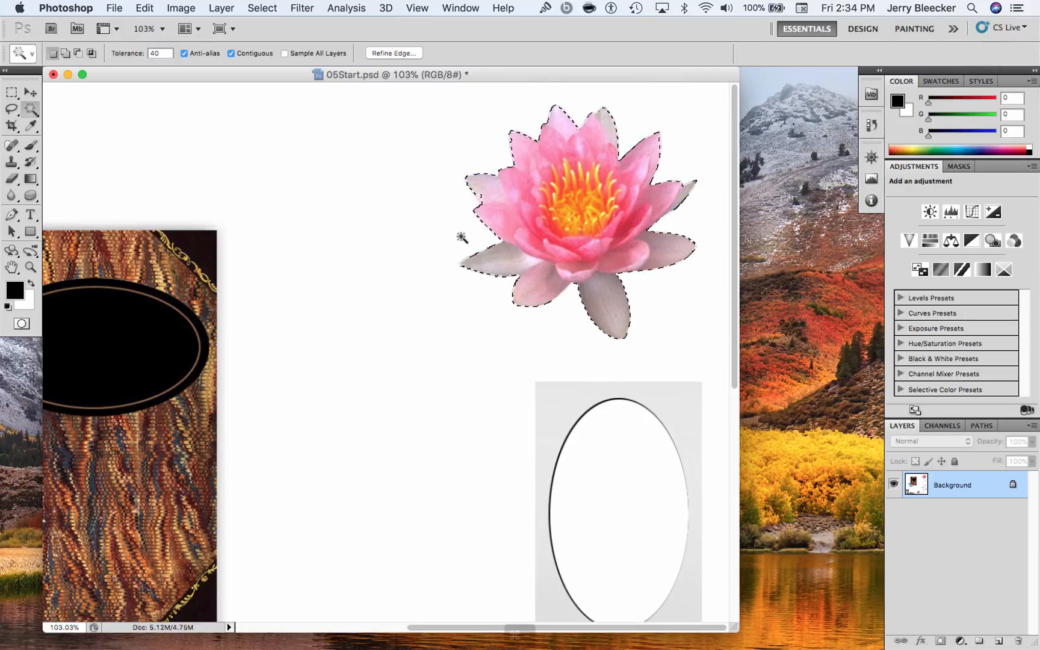
# Move the selected lotus onto the upper left corner of the patterned book cover
pyautogui.press('super+minus')
pyautogui.press('super+minus')
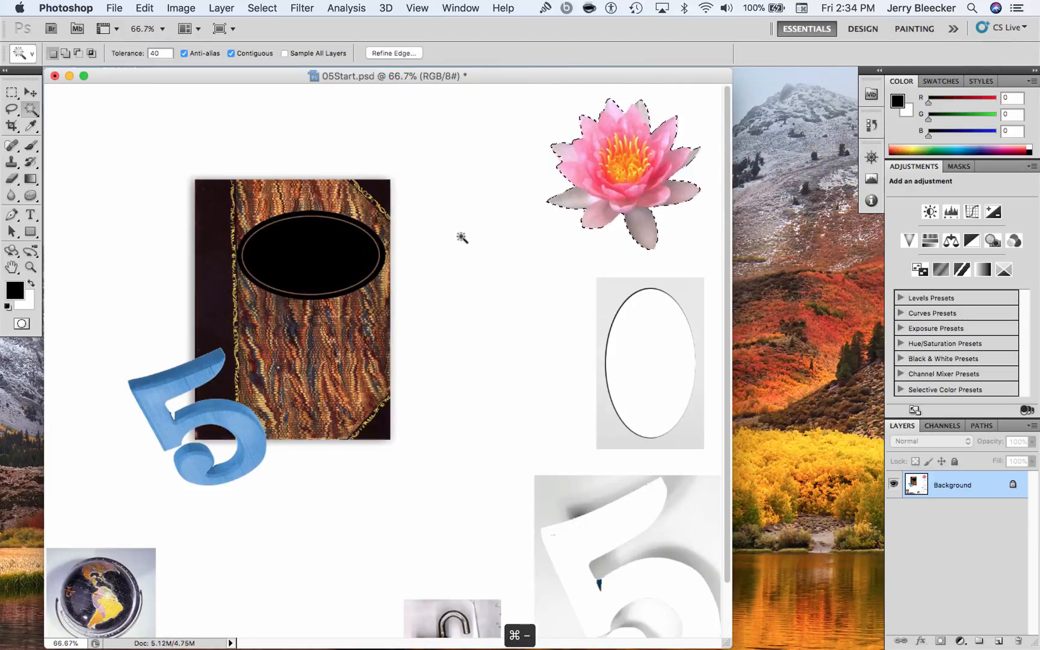
pyautogui.press('v')
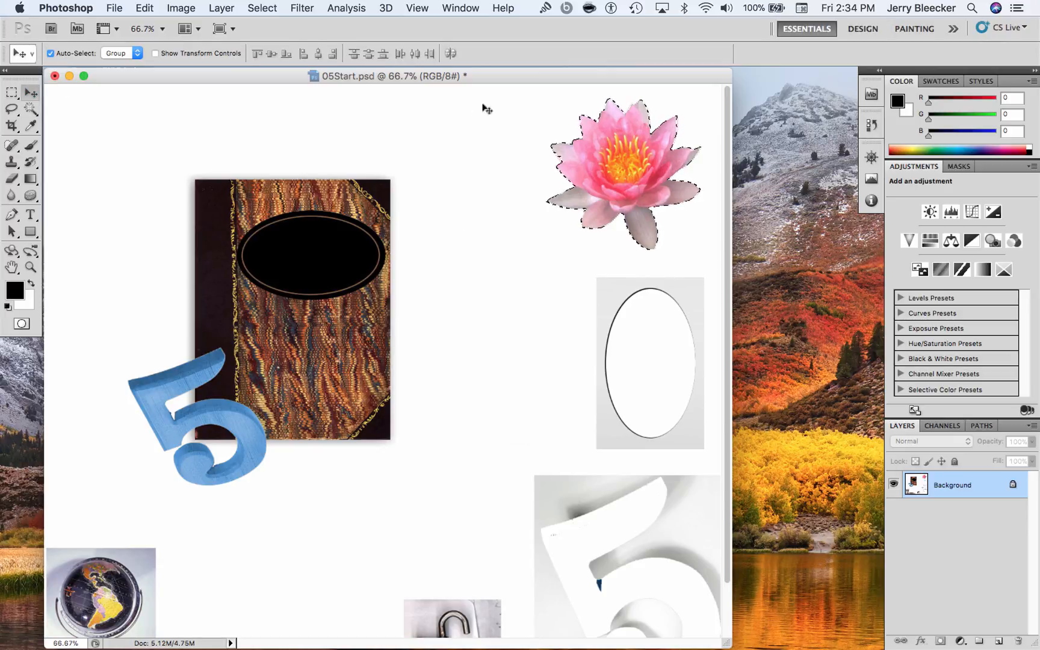
pyautogui.moveTo(640, 160); pyautogui.dragTo(209, 162)
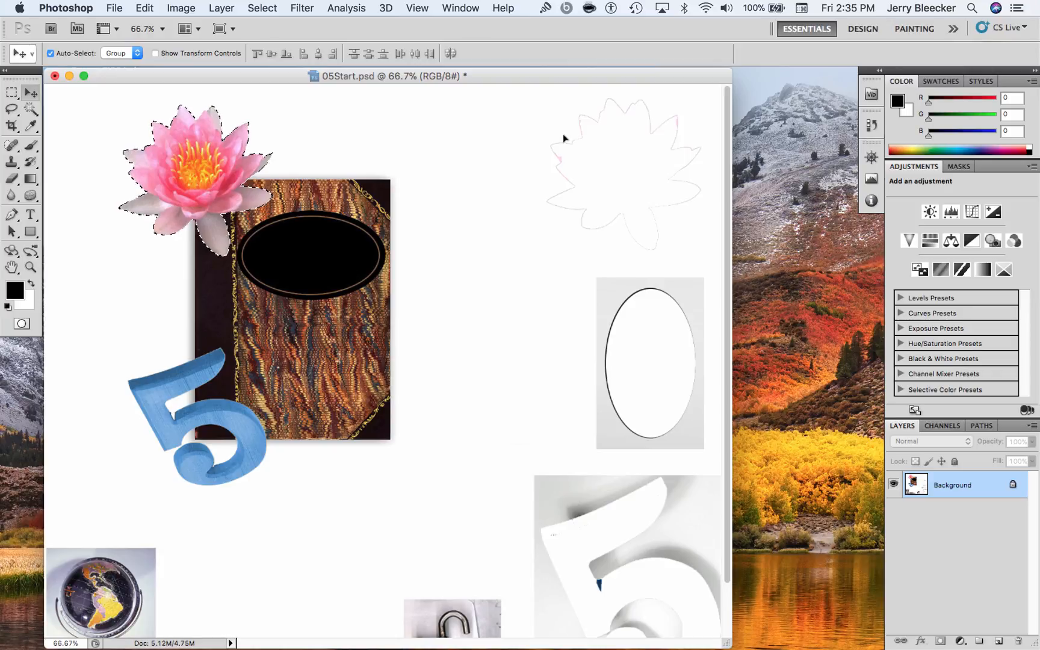
# Scale the selected lotus to about 66% with Free Transform, place it on the cover's upper left corner, and deselect it
pyautogui.press('m')
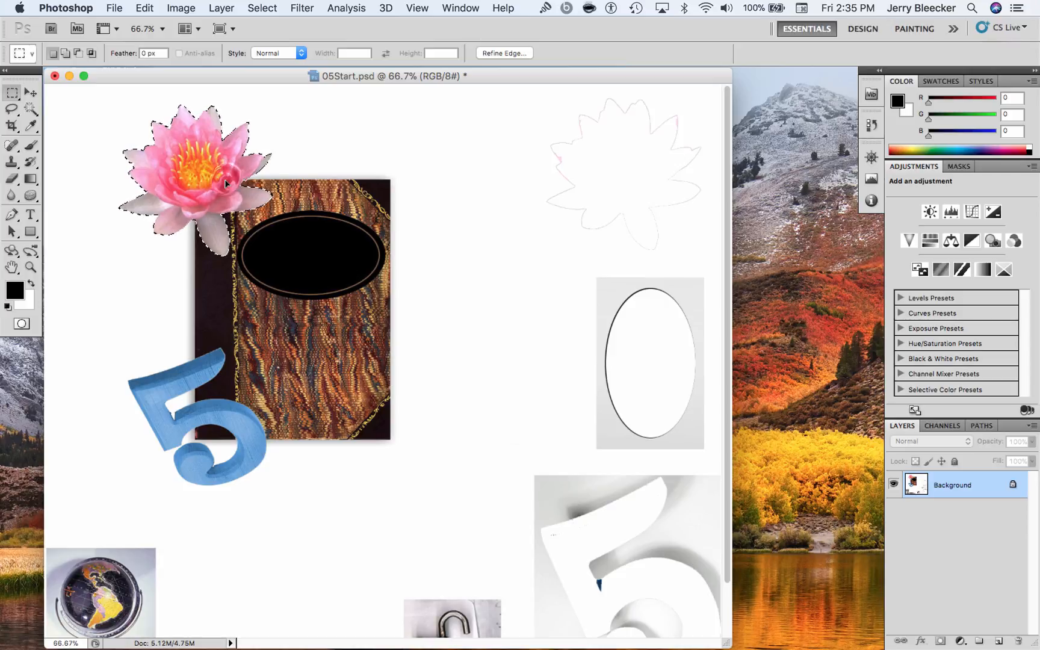
pyautogui.rightClick(225, 180)
pyautogui.click(317, 337)
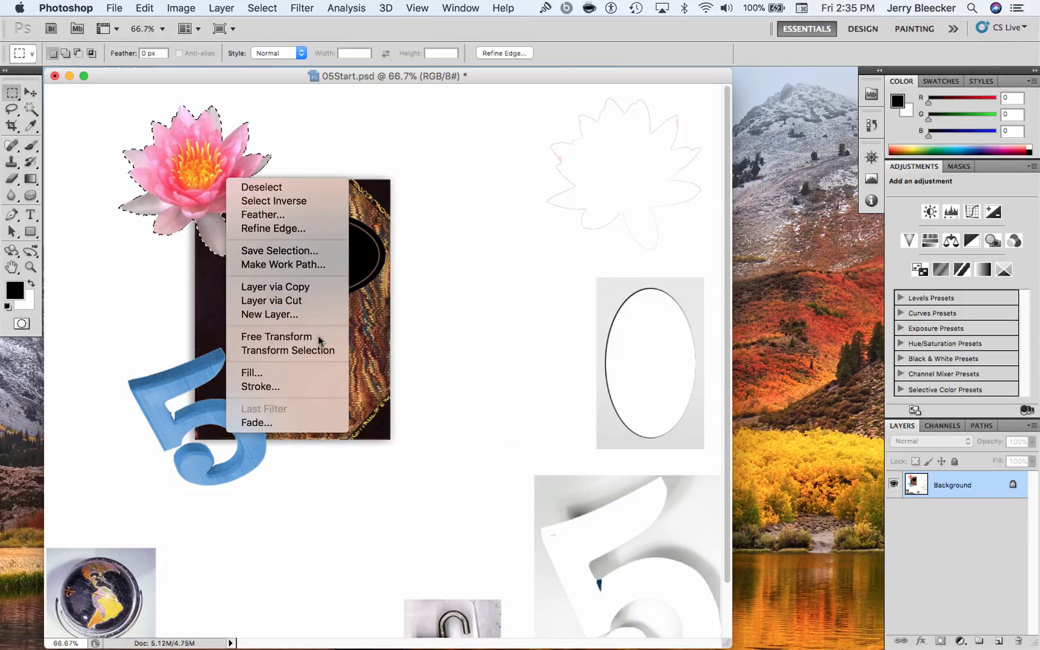
pyautogui.moveTo(273, 256); pyautogui.dragTo(221, 203)
pyautogui.moveTo(190, 153); pyautogui.dragTo(215, 186)
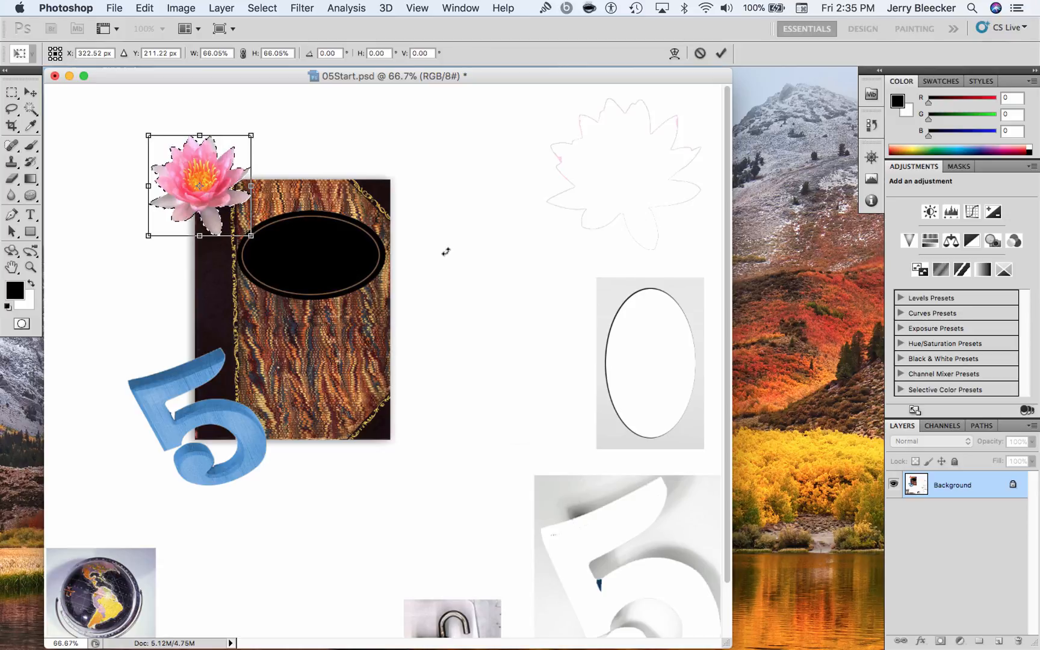
pyautogui.press('Return')
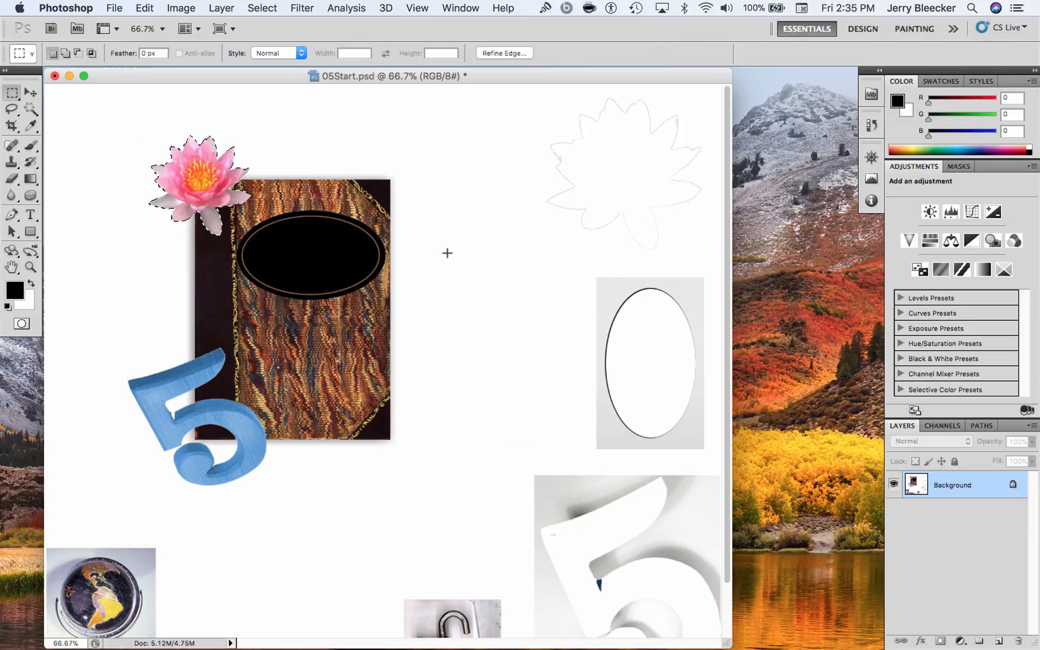
pyautogui.press('super+d')
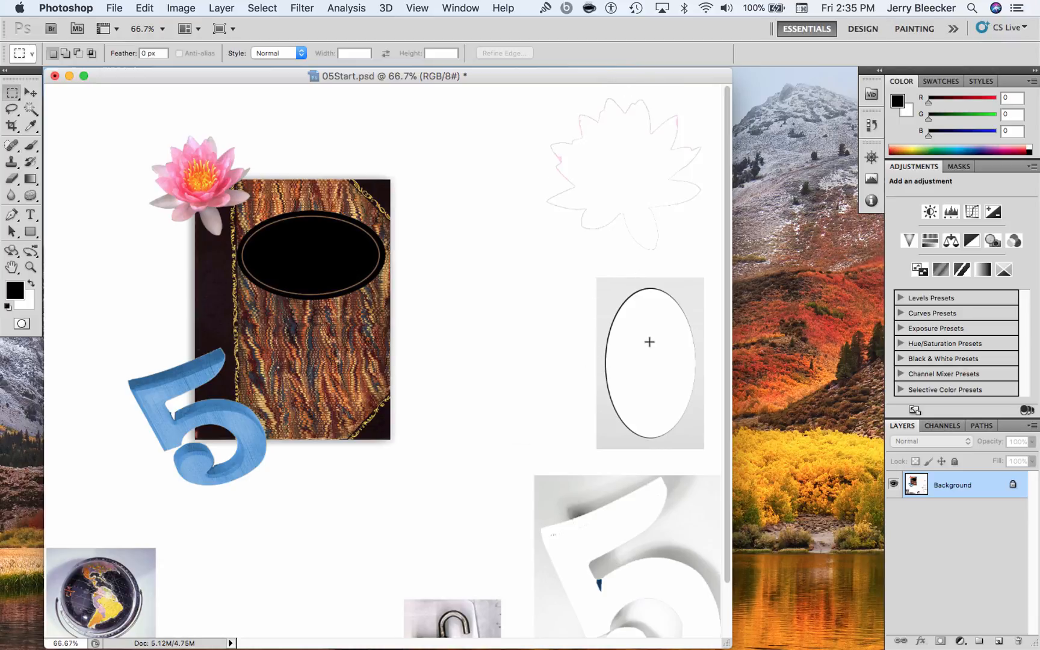
# Switch to the Elliptical Marquee tool and zoom in on the globe photo at 200%
pyautogui.scroll(-3, 650, 342)
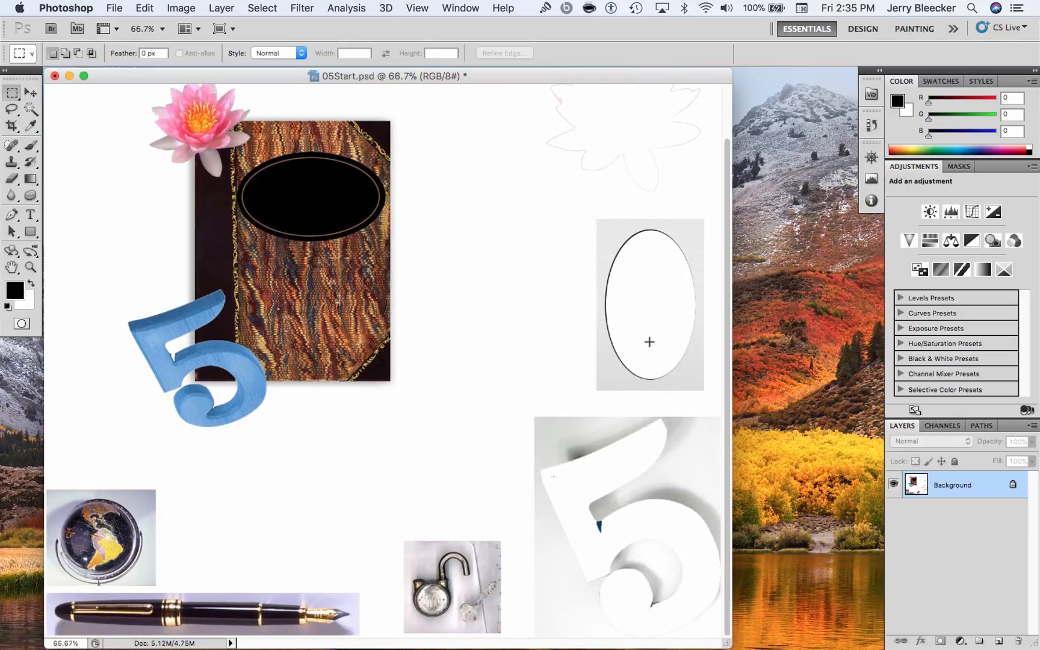
pyautogui.click(13, 94)
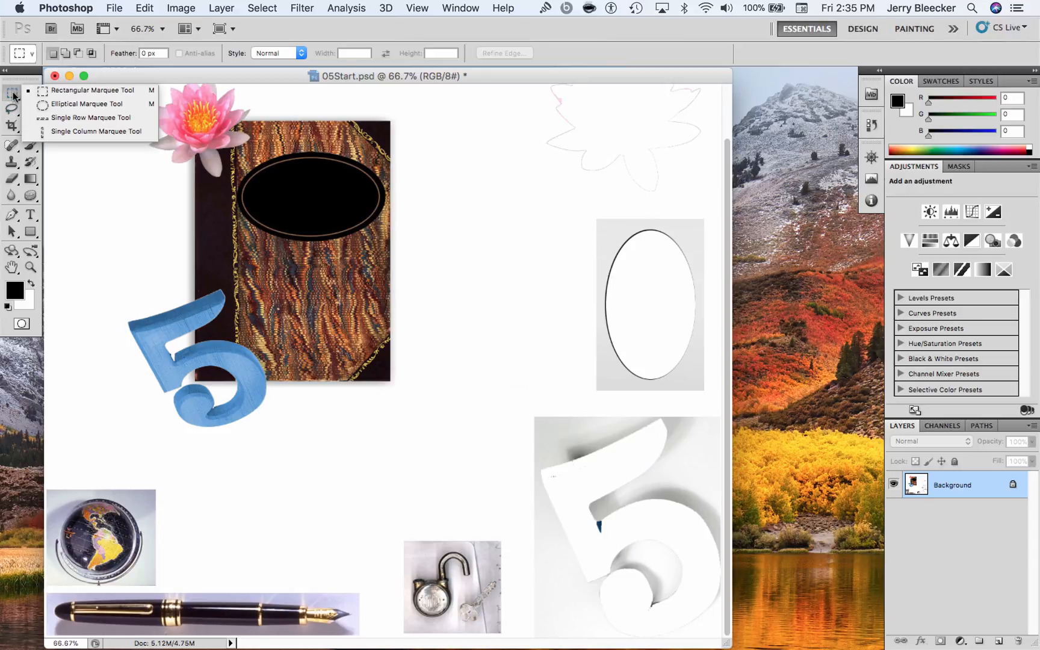
pyautogui.click(60, 105)
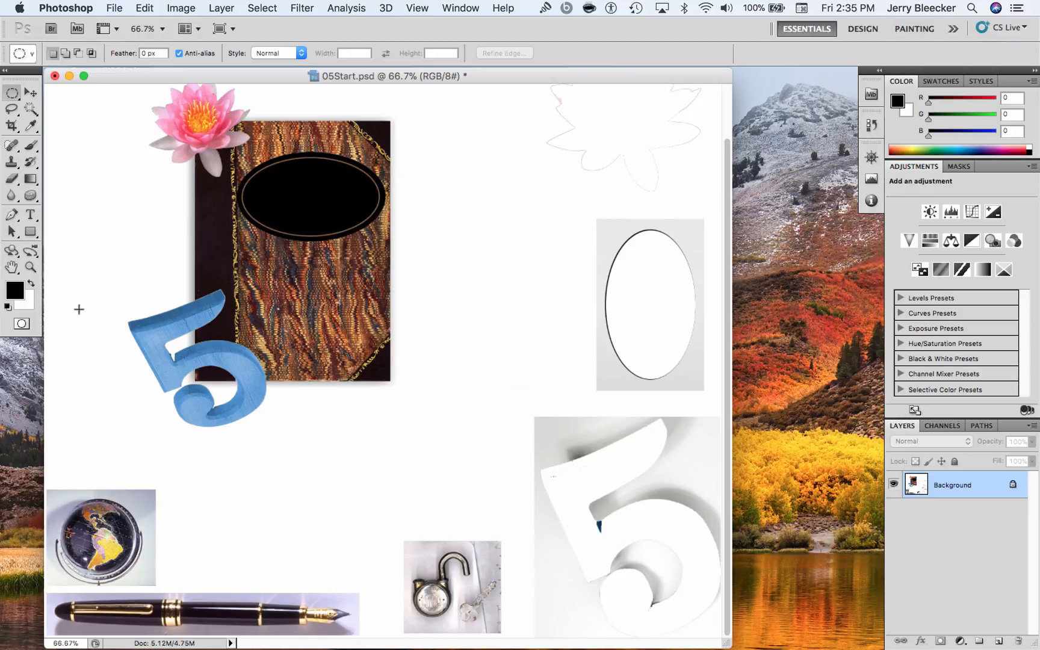
pyautogui.press('super+equal')
pyautogui.press('super+equal')
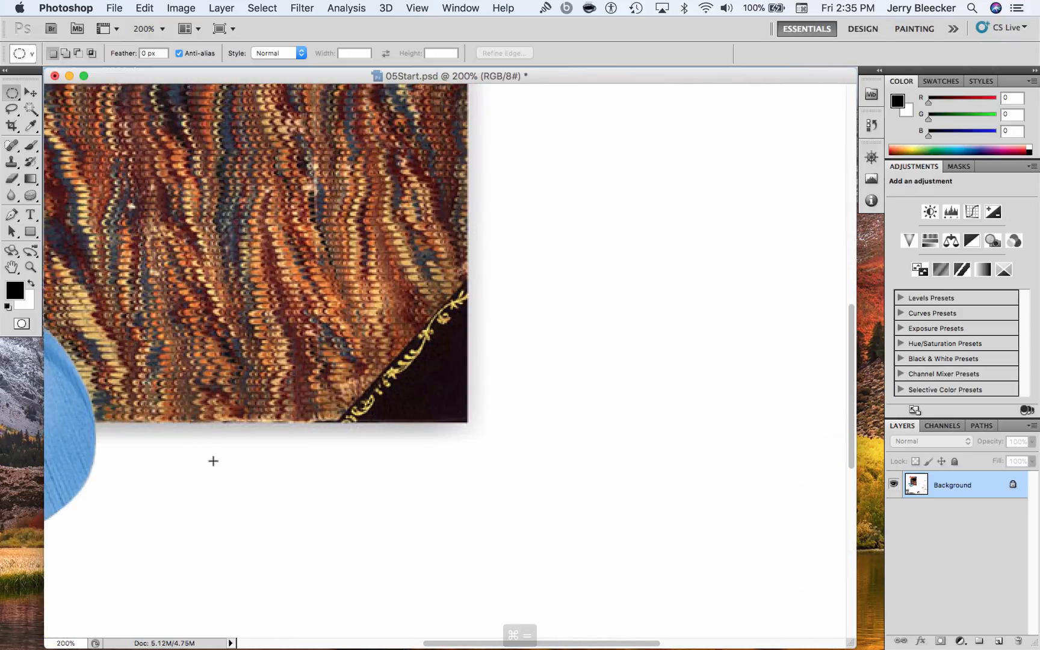
pyautogui.hscroll(-10, 214, 625)
pyautogui.scroll(2, 412, 448)
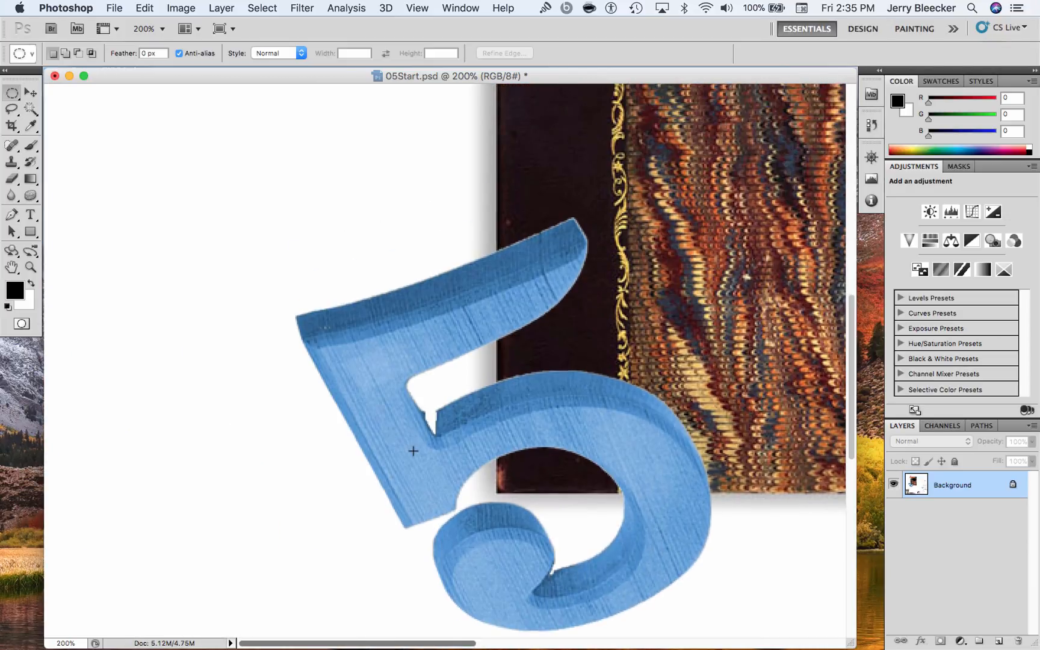
pyautogui.scroll(-15, 409, 448)
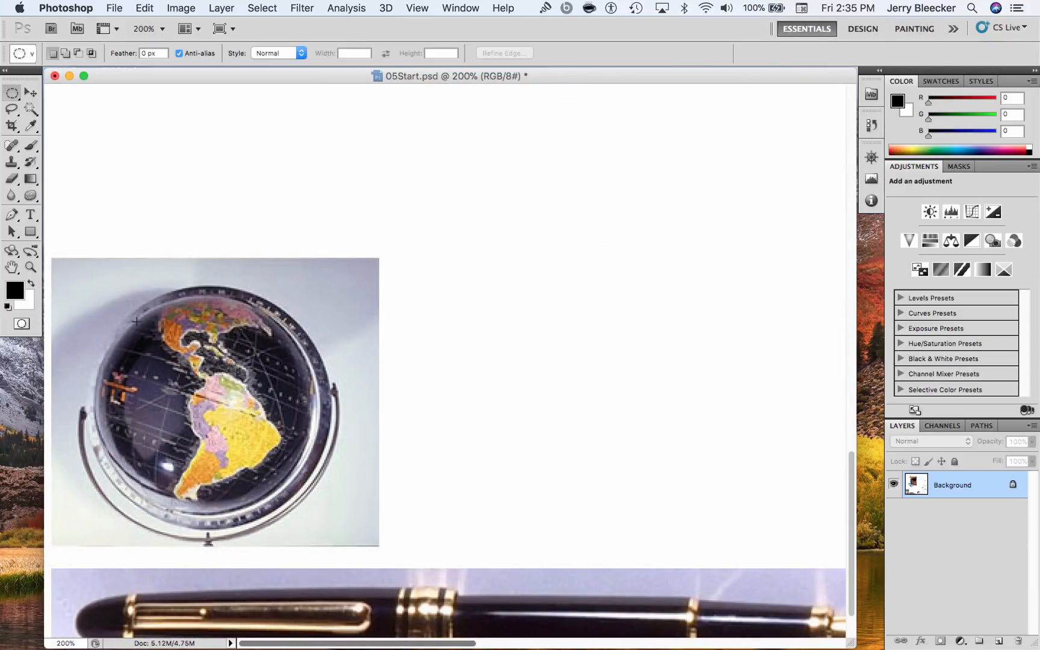
pyautogui.moveTo(292, 485); pyautogui.dragTo(362, 521)
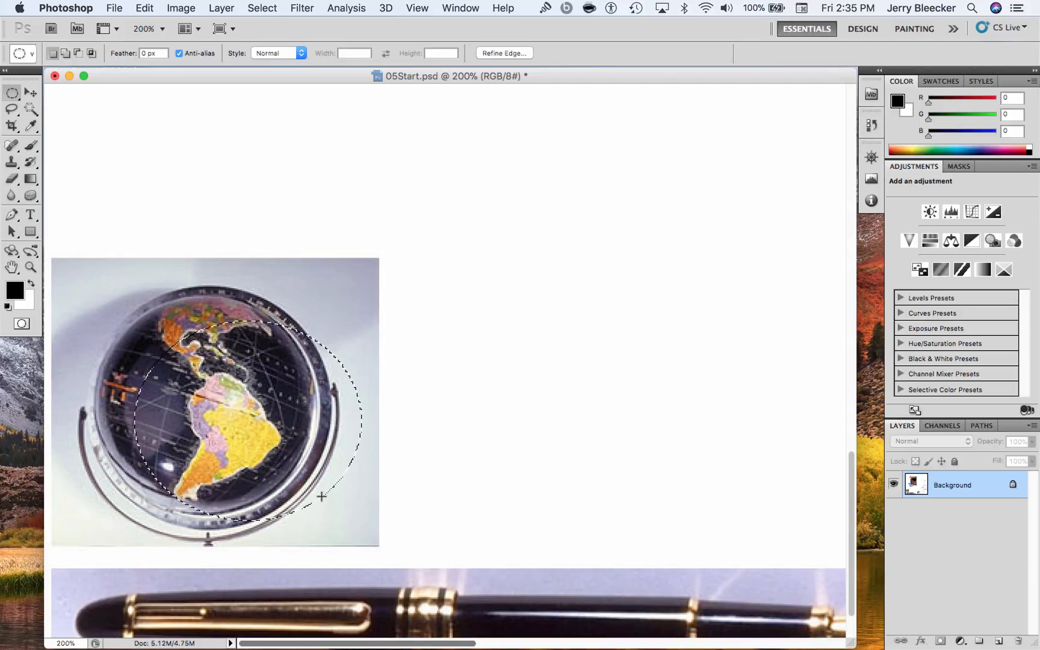
pyautogui.press('super+d')
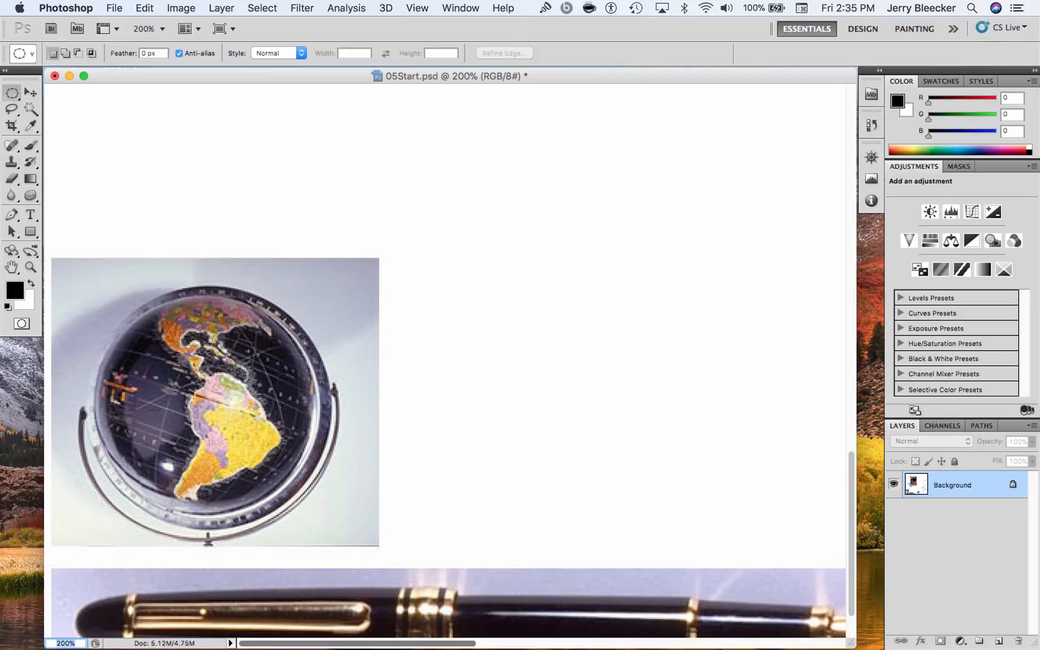
pyautogui.moveTo(205, 411); pyautogui.dragTo(199, 404)
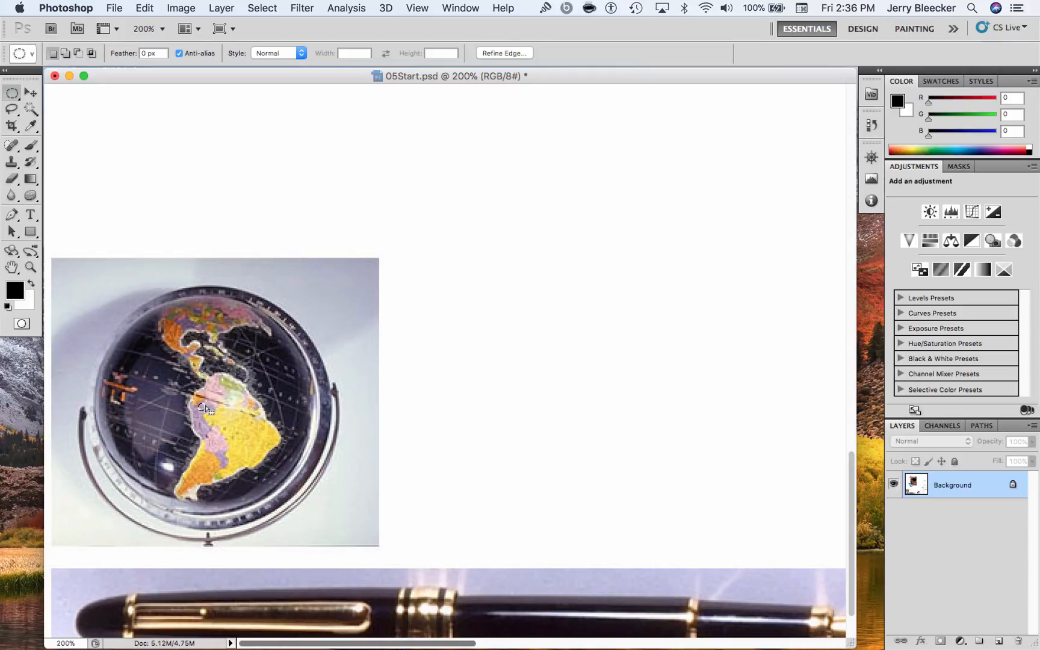
pyautogui.press('super+d')
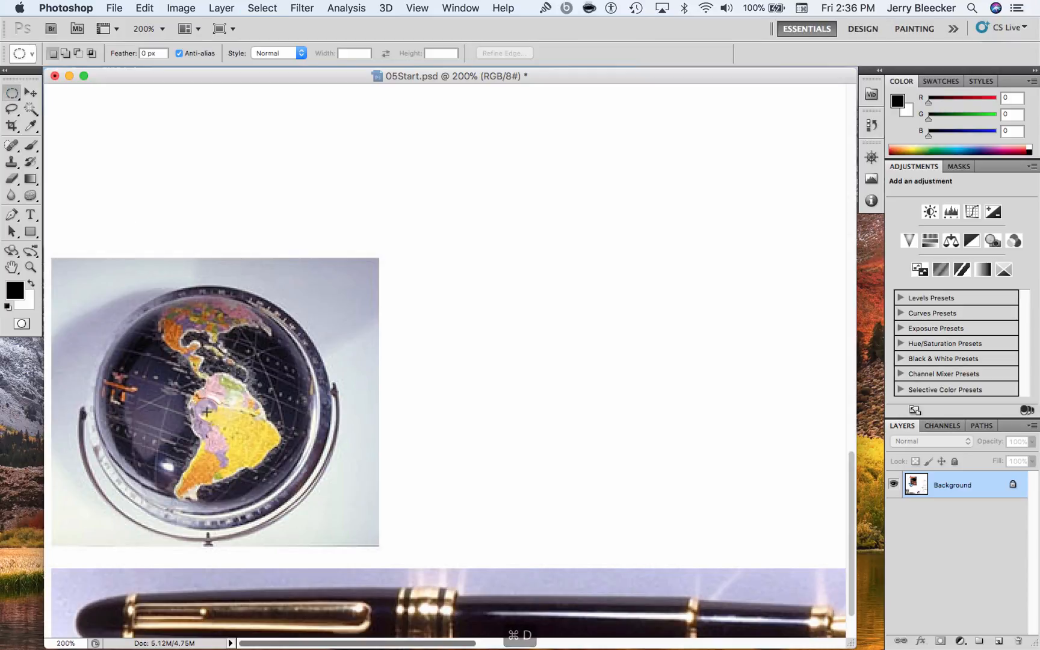
pyautogui.moveTo(144, 316); pyautogui.dragTo(66, 194)
pyautogui.moveTo(383, 467); pyautogui.dragTo(580, 583)
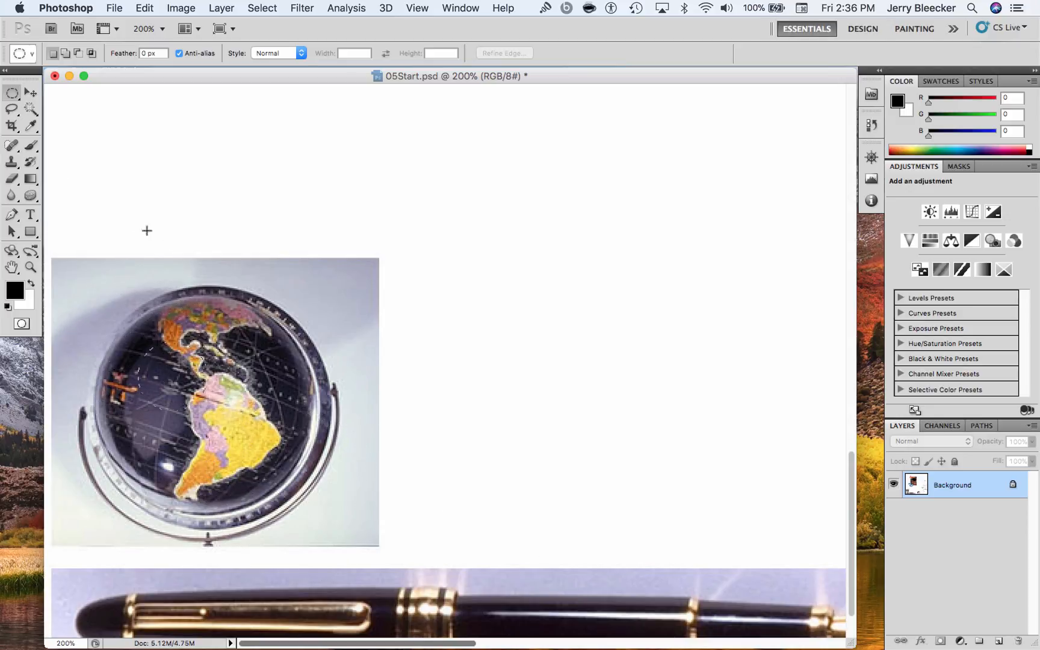
pyautogui.press('super+d')
# Draw a circular marquee outward from the globe's centre, fitting it to the sphere without the stand
pyautogui.moveTo(248, 443); pyautogui.dragTo(301, 478)
pyautogui.moveTo(300, 488); pyautogui.dragTo(305, 497)
pyautogui.moveTo(313, 513); pyautogui.dragTo(313, 513)
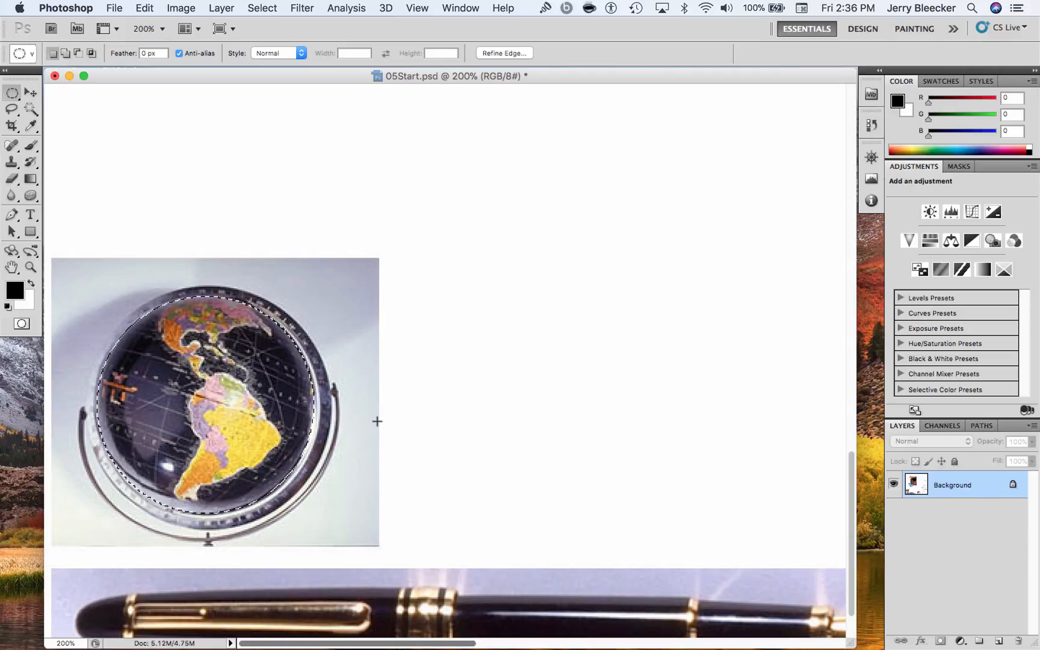
# Move the selected globe out of its photo onto the white area just right of the book cover
pyautogui.press('super+minus')
pyautogui.press('super+minus')
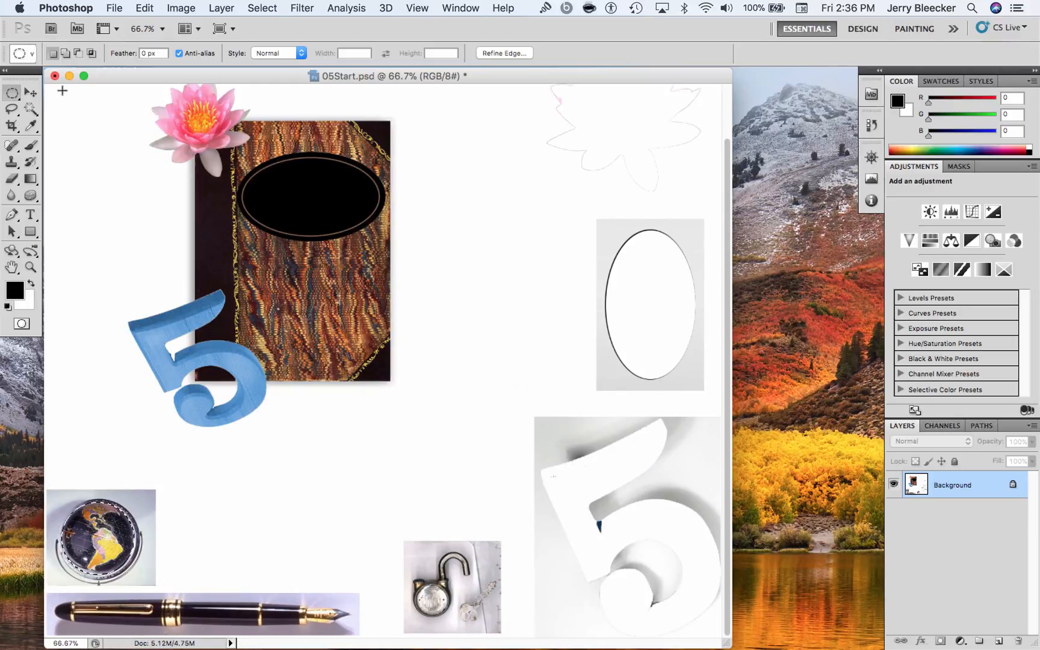
pyautogui.click(31, 92)
pyautogui.moveTo(115, 545); pyautogui.dragTo(474, 190)
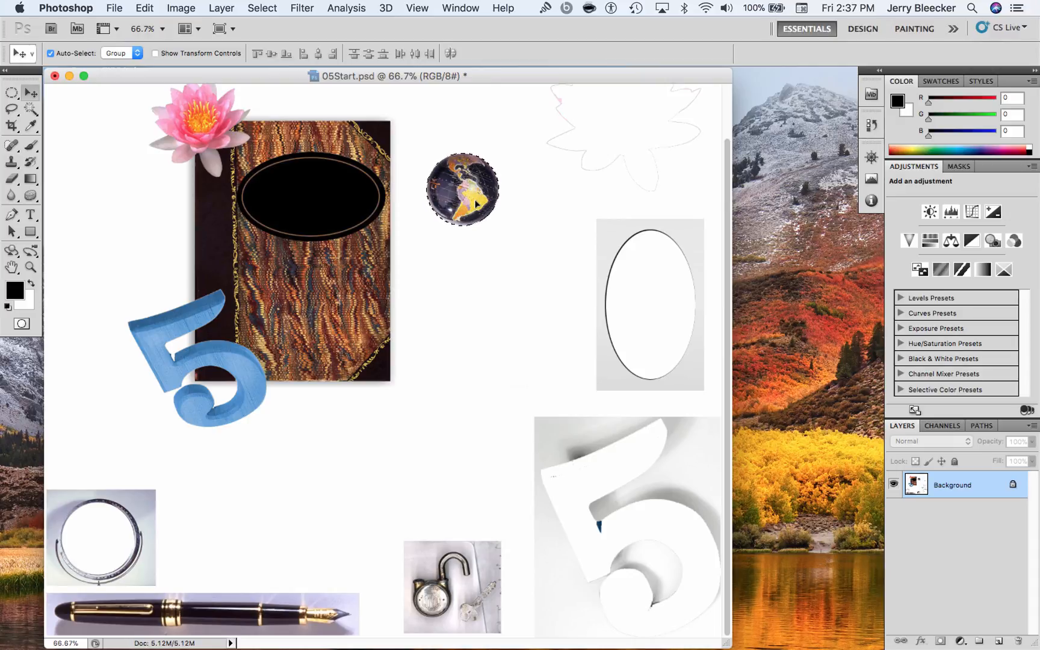
pyautogui.click(180, 7)
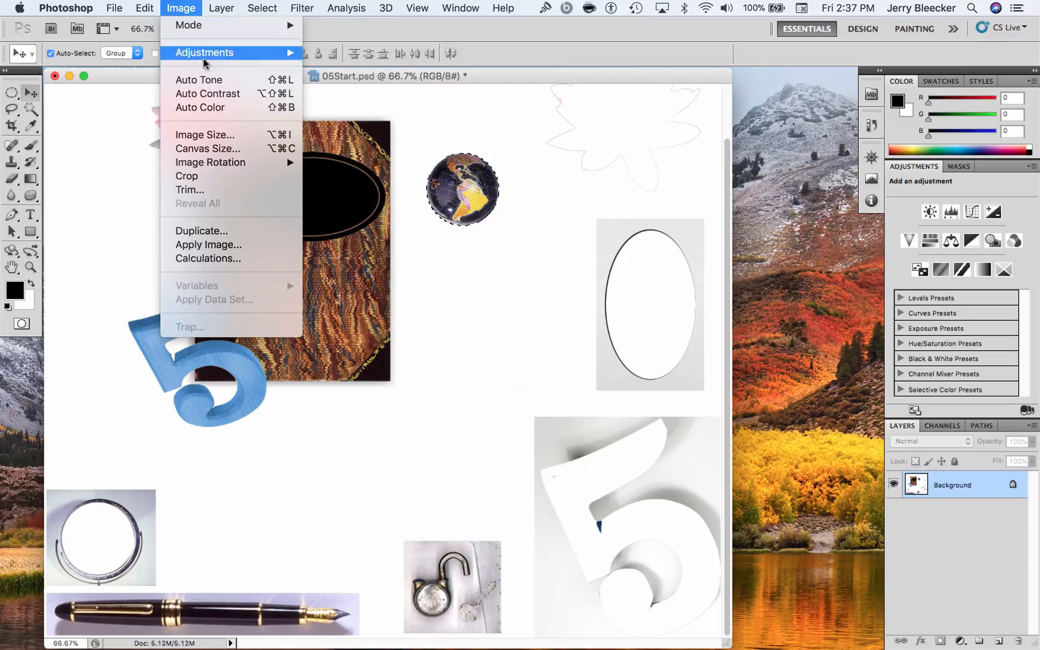
pyautogui.moveTo(209, 60)
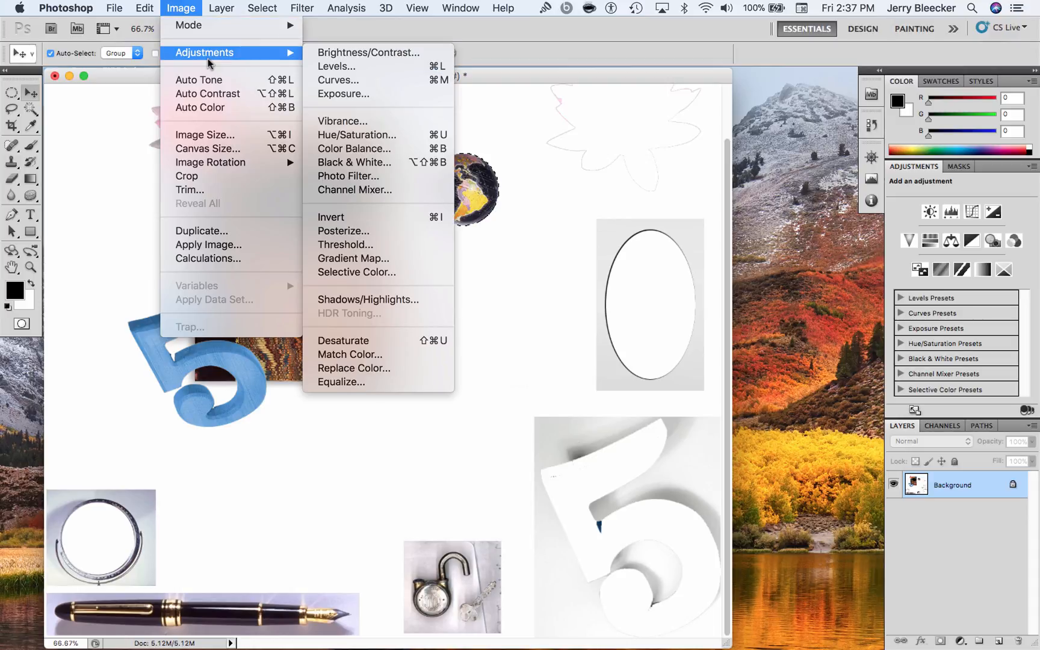
pyautogui.click(367, 217)
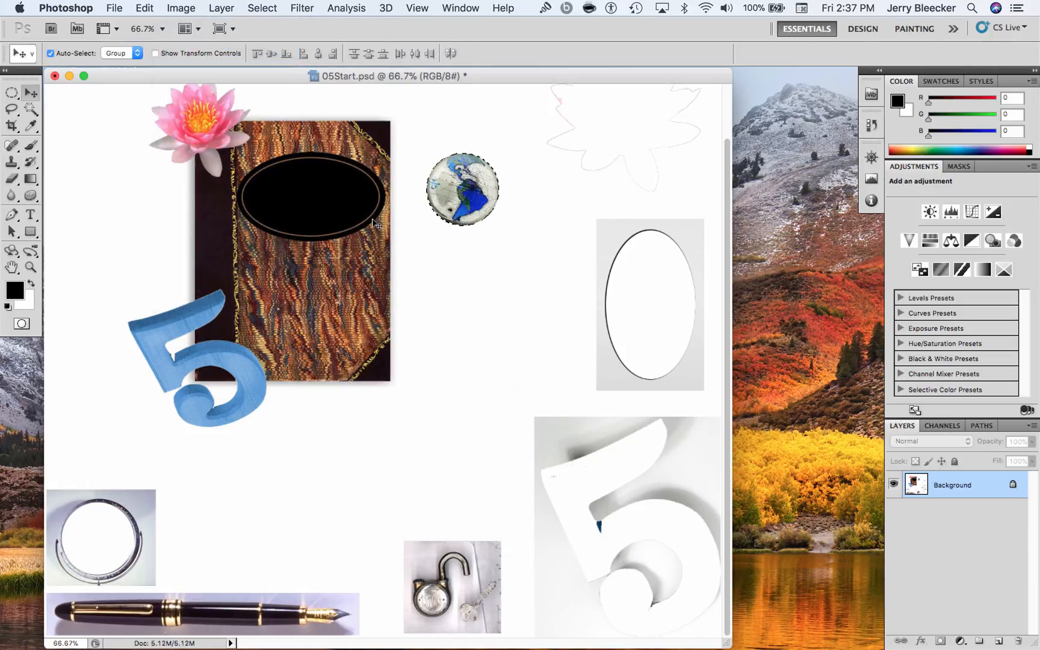
pyautogui.press('super+z')
# Invert the selected globe's colours and move it onto the book cover's upper edge above the black oval
pyautogui.click(180, 7)
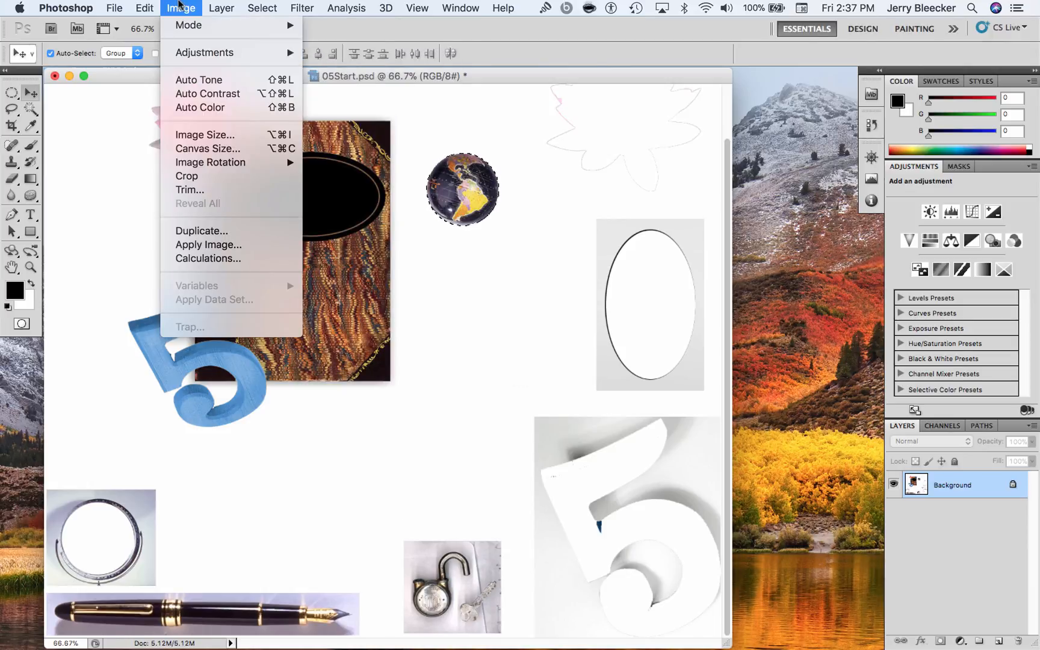
pyautogui.moveTo(190, 56)
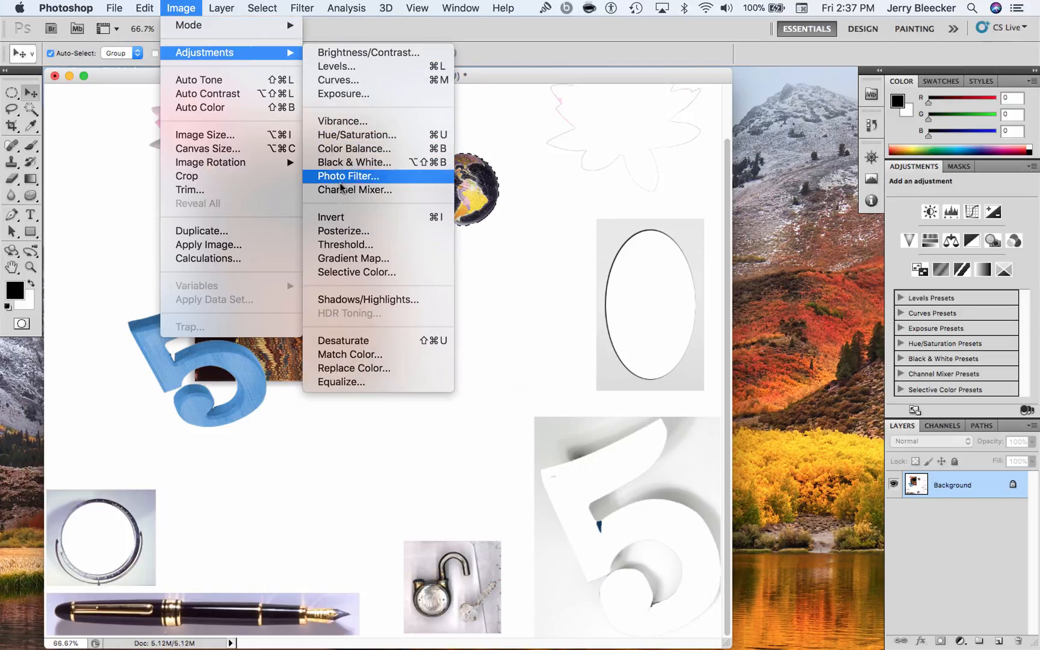
pyautogui.click(355, 215)
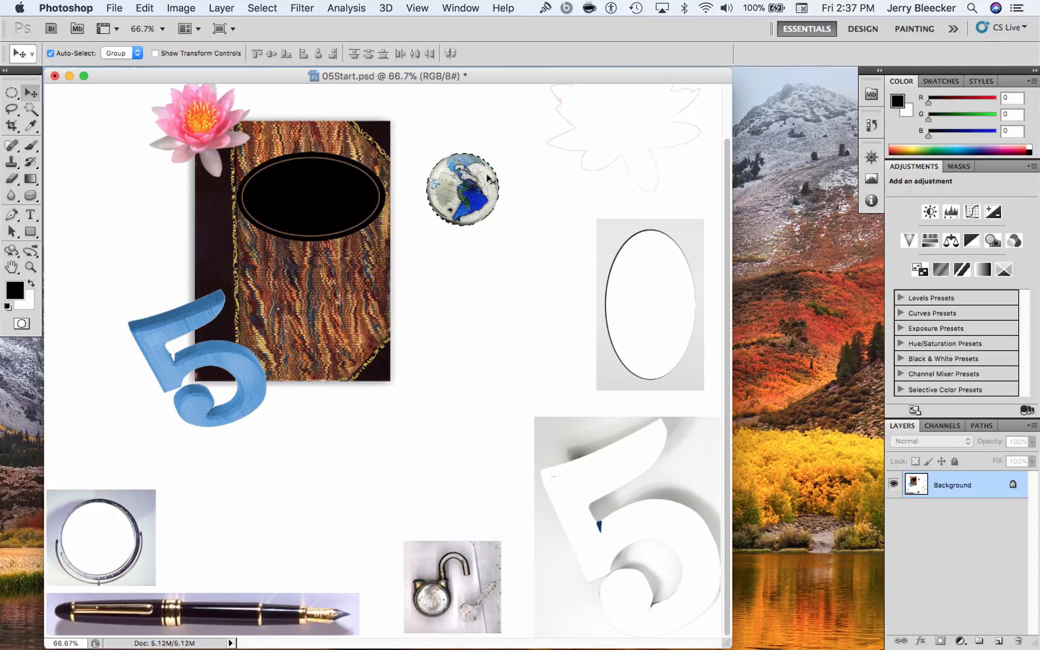
pyautogui.moveTo(485, 179); pyautogui.dragTo(330, 110)
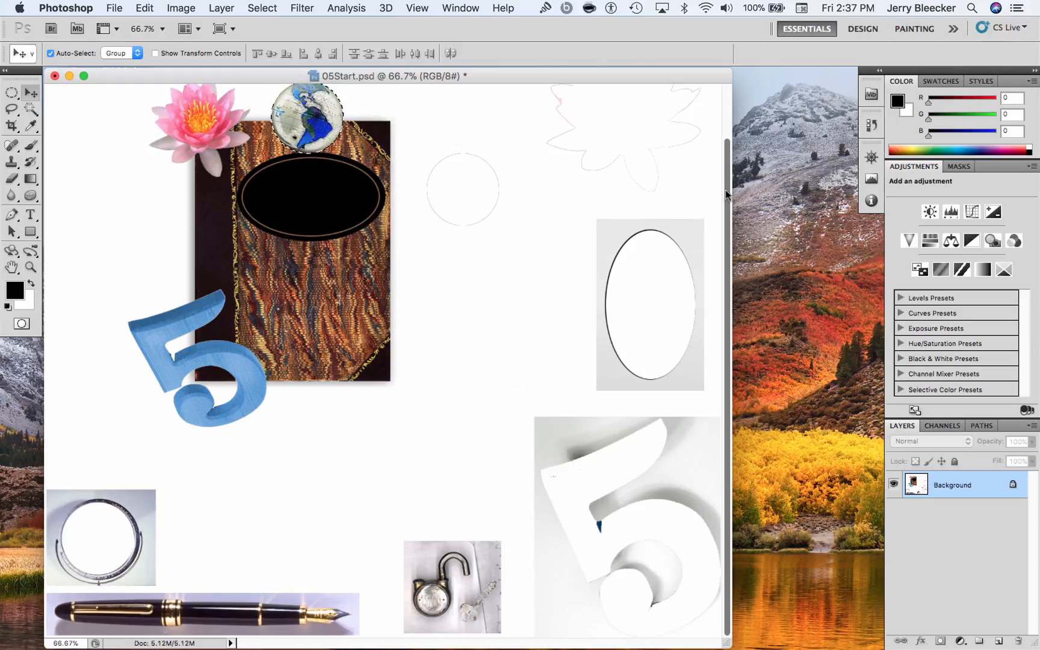
# Enlarge the selected globe proportionally to about 112.5% and move it up and left, beside the lotus at the book cover's upper edge
pyautogui.moveTo(725, 190); pyautogui.dragTo(706, 109)
pyautogui.scroll(-2, 420, 206)
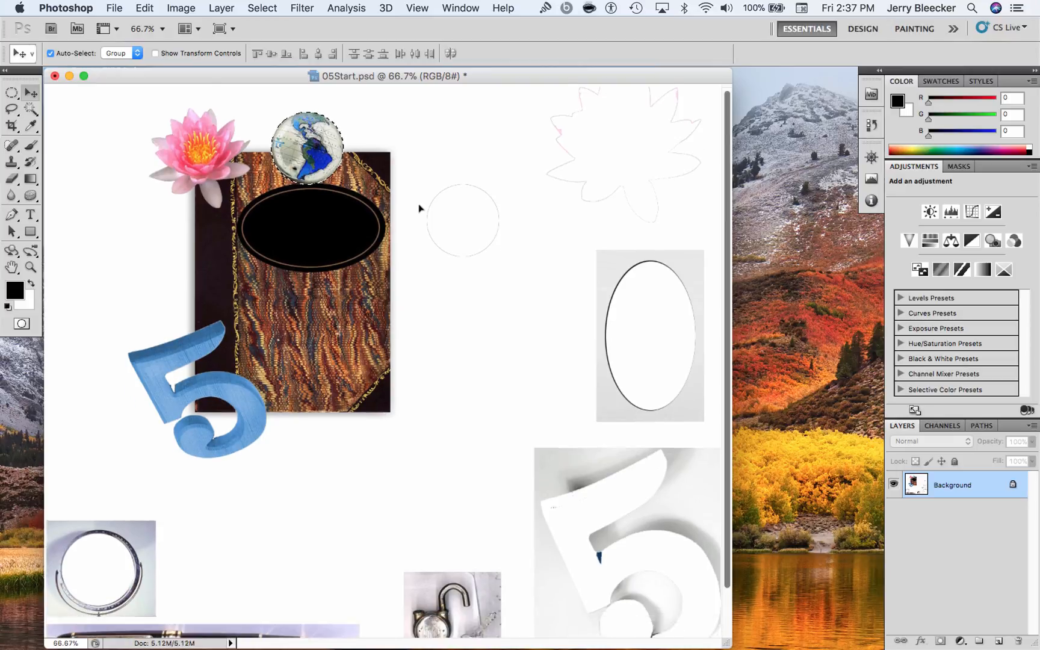
pyautogui.scroll(2, 427, 214)
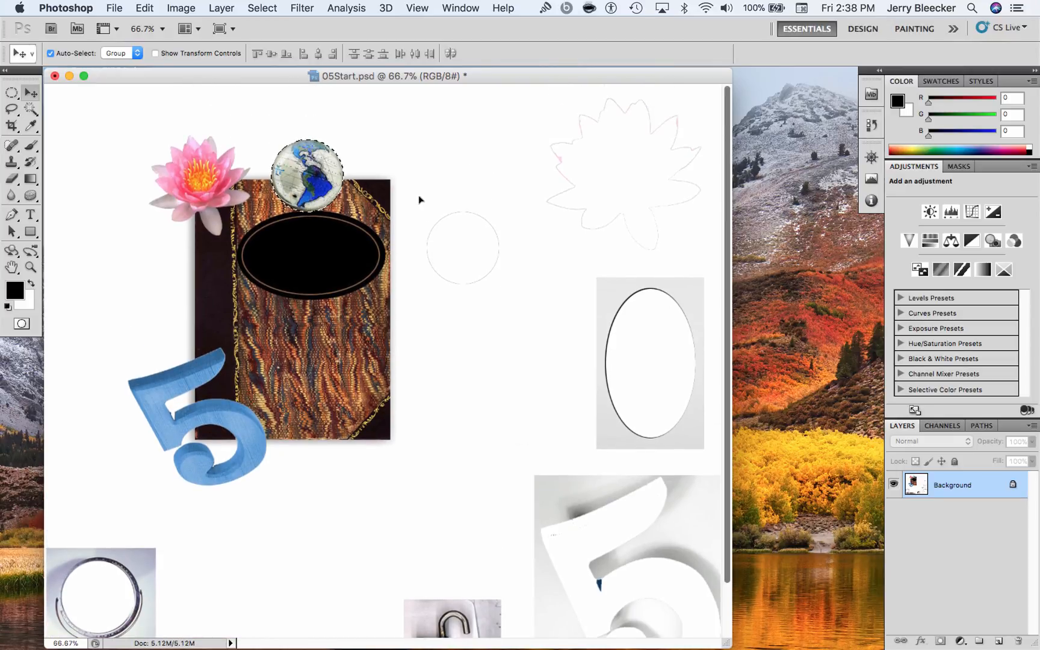
pyautogui.press('super+1')
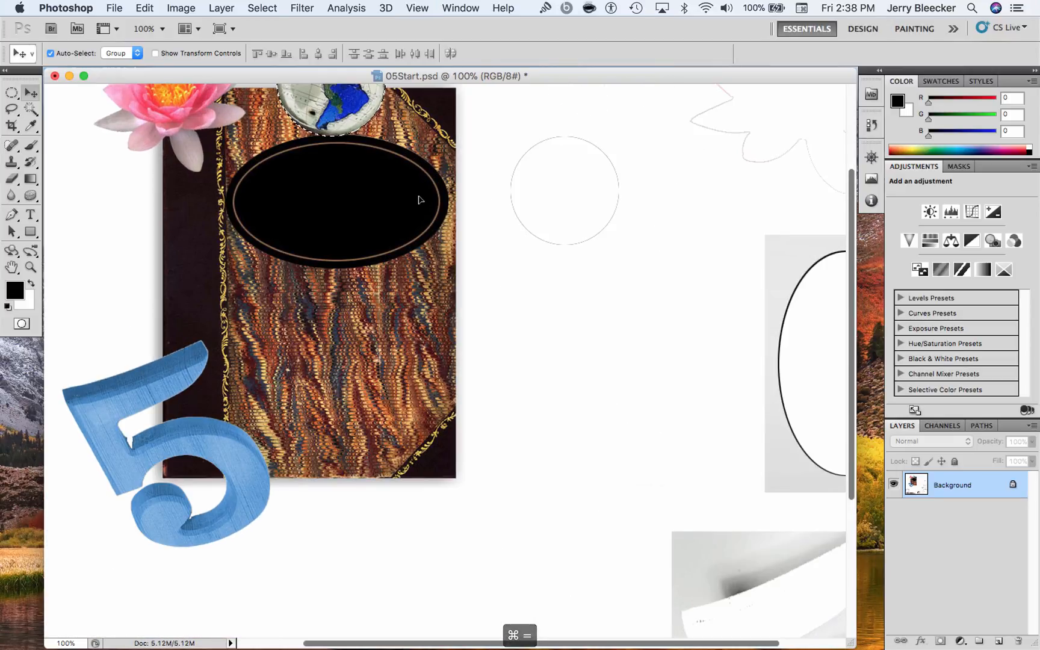
pyautogui.scroll(-3, 420, 200)
pyautogui.scroll(8, 419, 200)
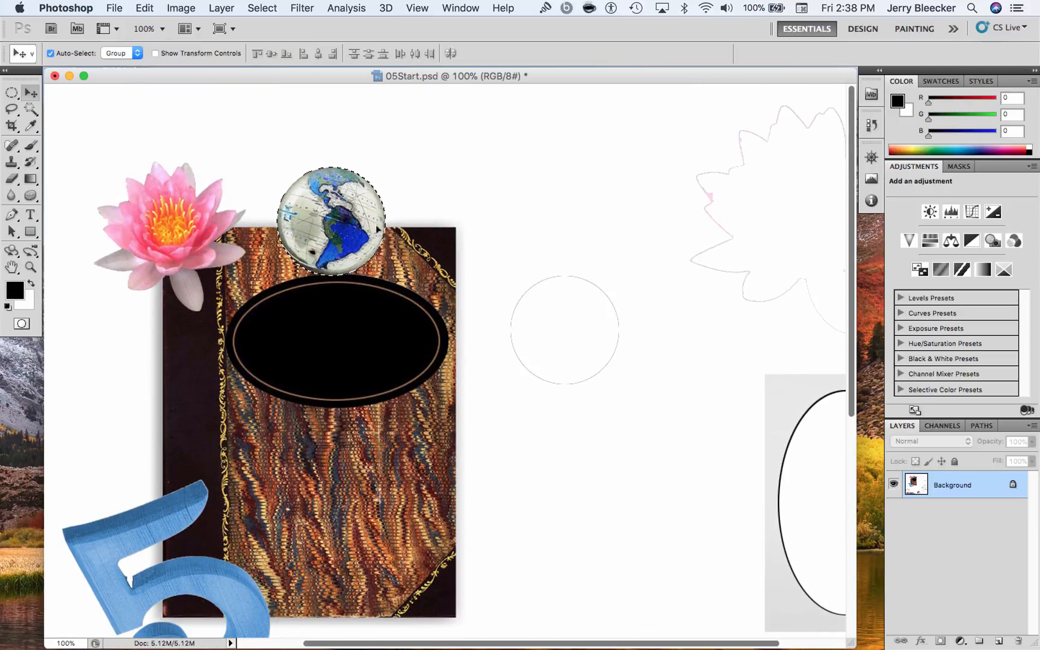
pyautogui.click(12, 94)
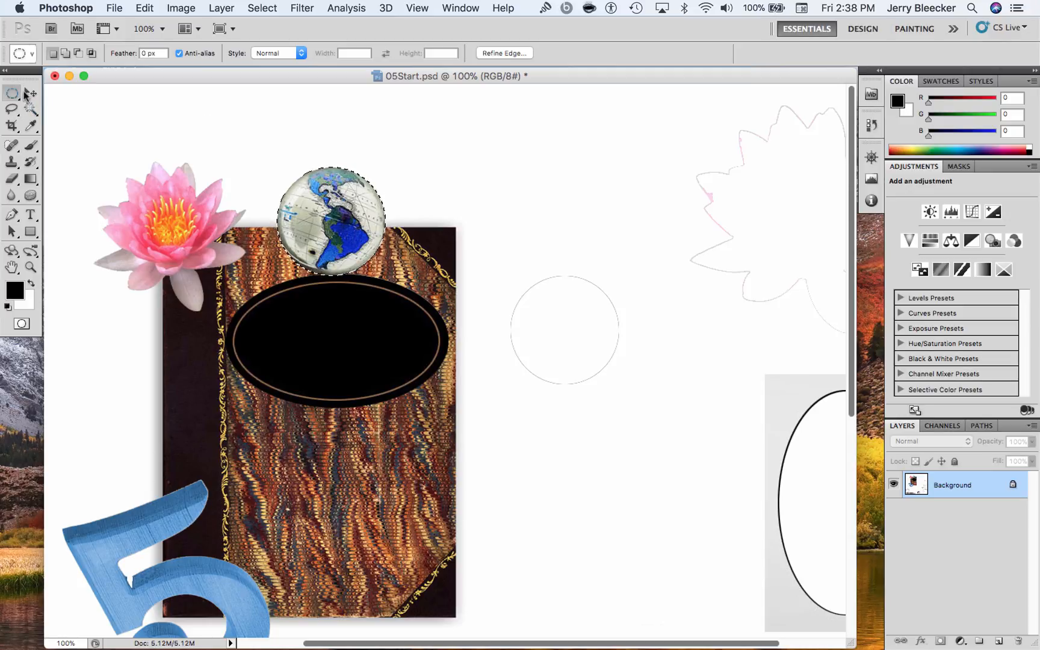
pyautogui.rightClick(331, 203)
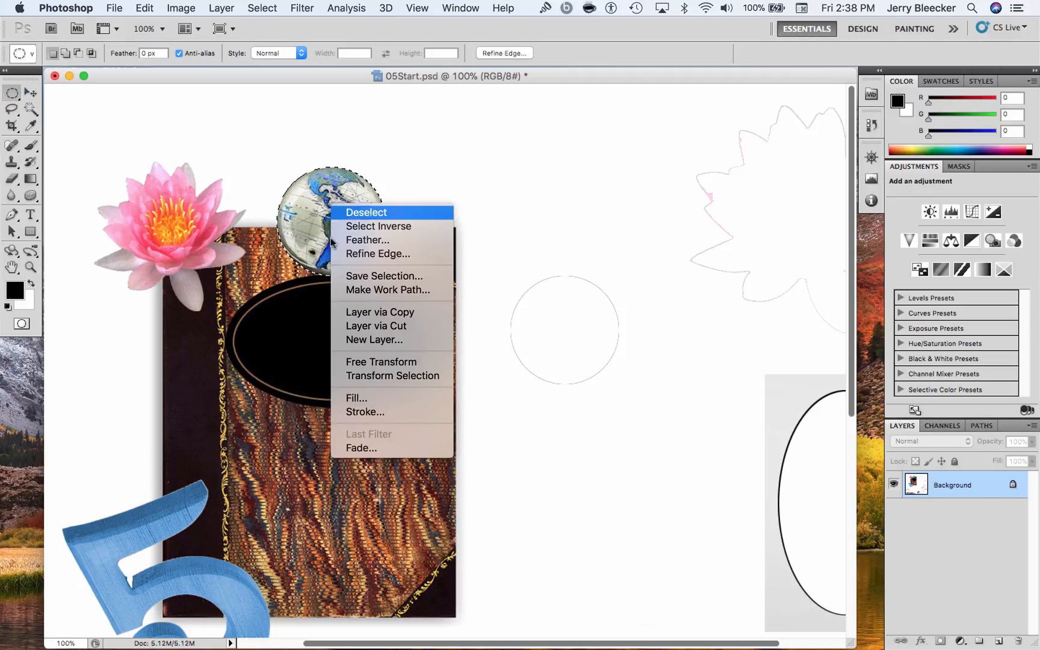
pyautogui.click(377, 362)
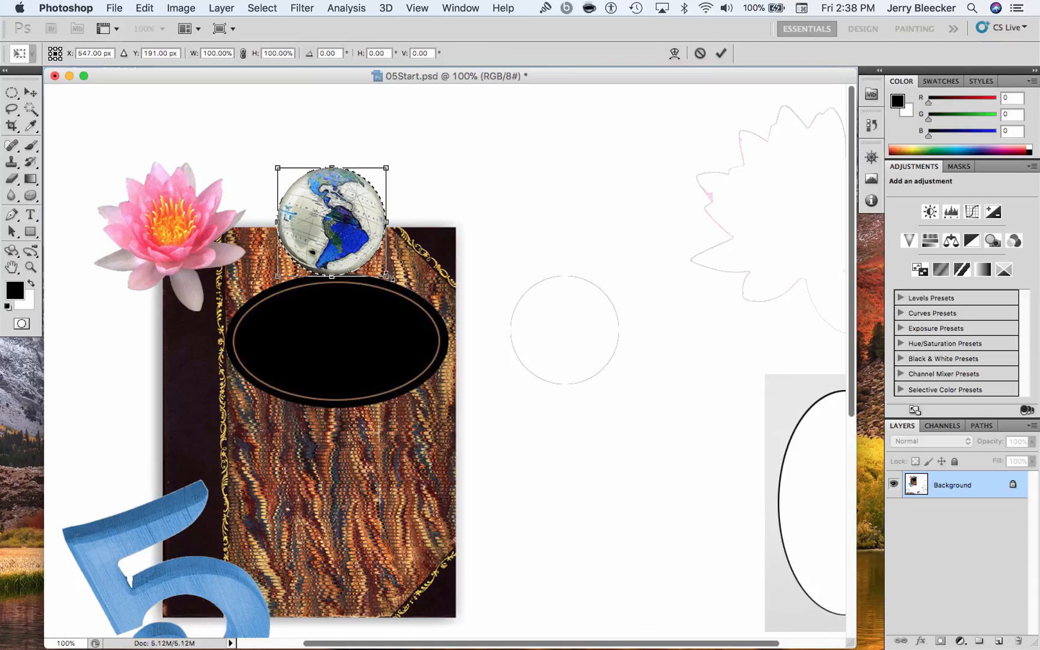
pyautogui.moveTo(386, 276); pyautogui.dragTo(401, 289)
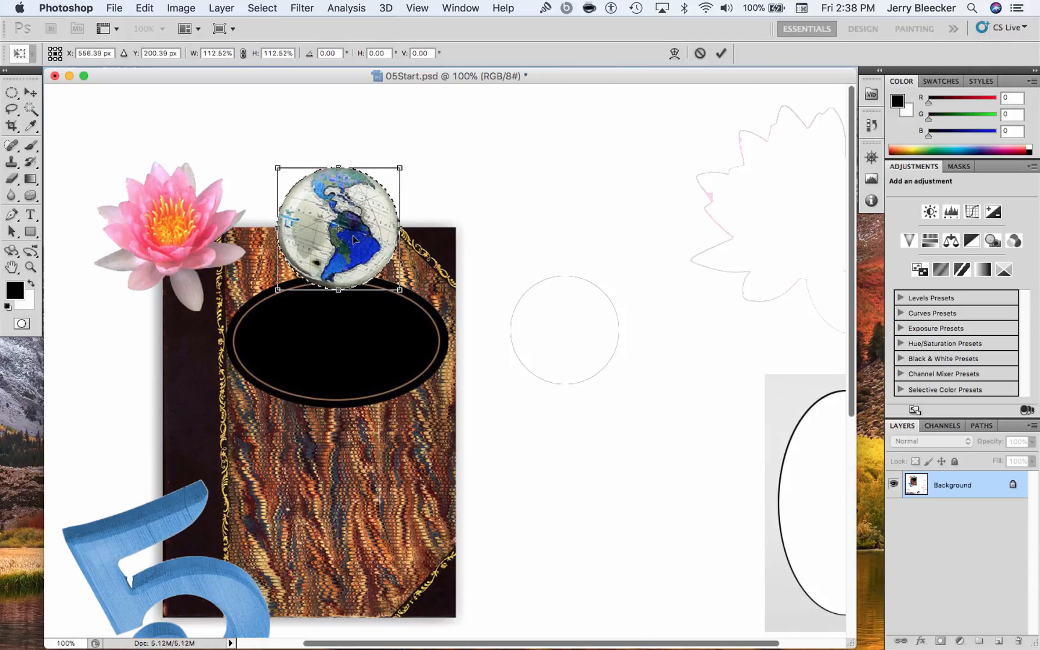
pyautogui.moveTo(353, 236); pyautogui.dragTo(323, 206)
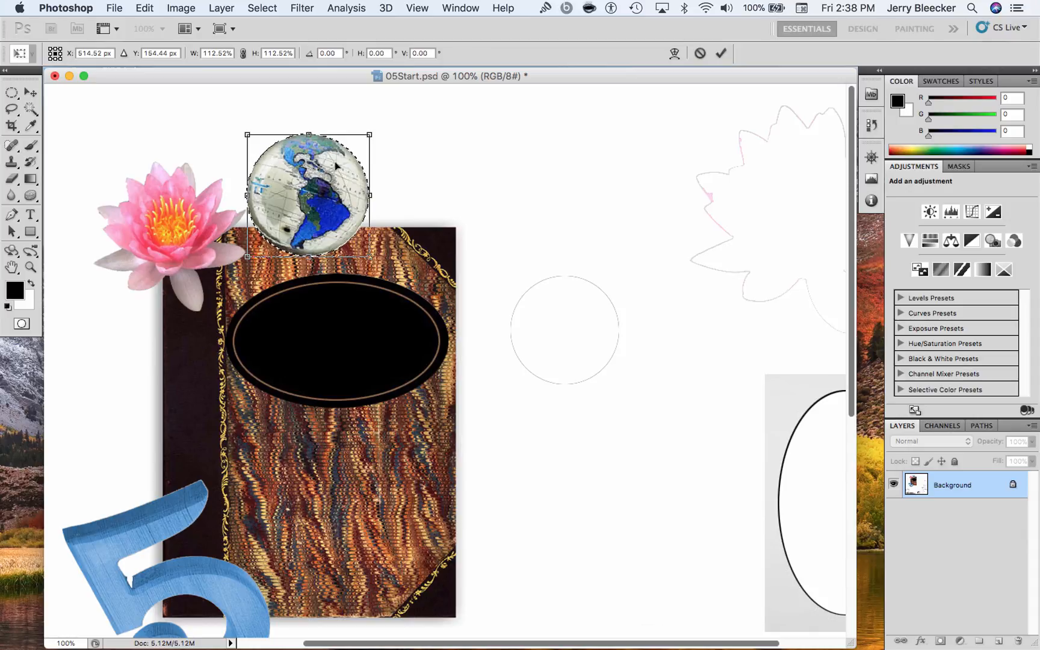
pyautogui.press('Return')
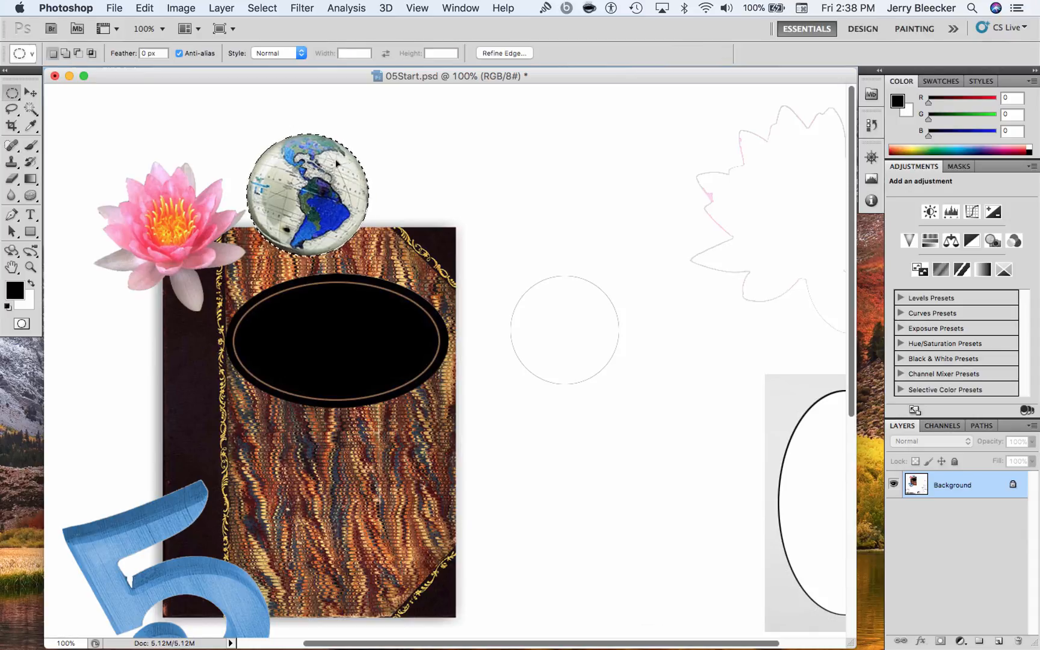
# Duplicate the globe so the copy overlaps it on the lower right, and scale the copy down slightly in proportion
pyautogui.click(30, 92)
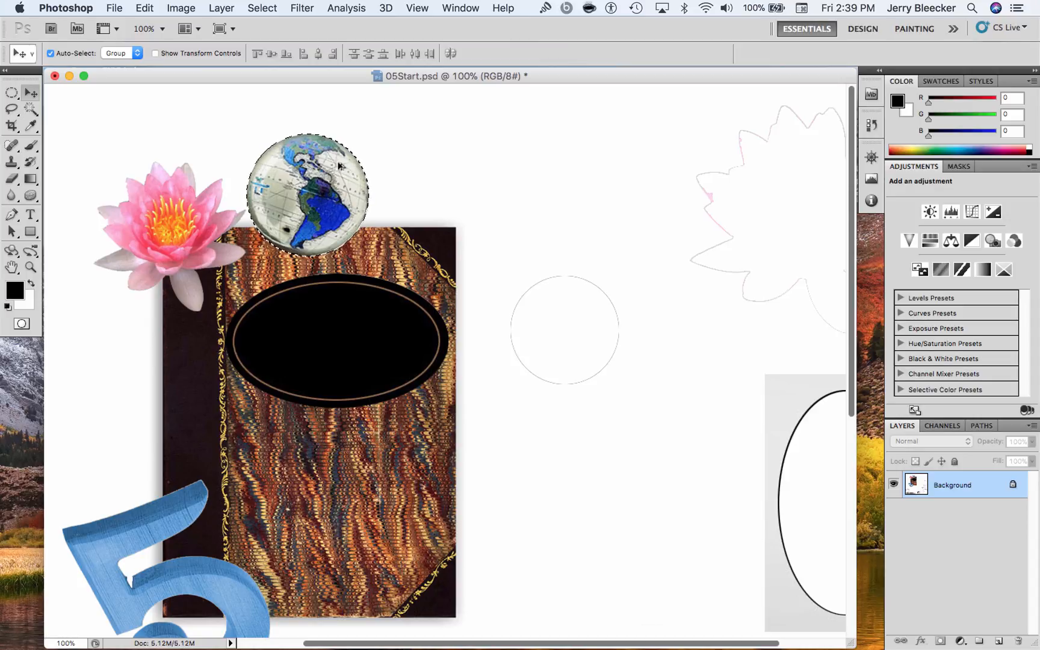
pyautogui.moveTo(324, 164); pyautogui.dragTo(379, 188)
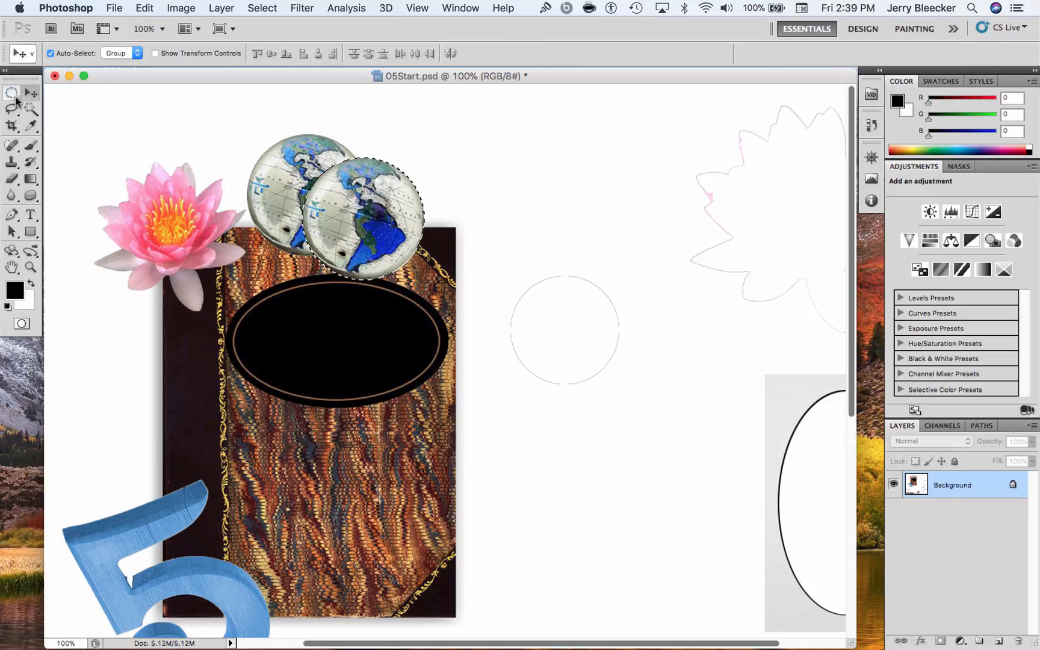
pyautogui.click(11, 93)
pyautogui.click(84, 105)
pyautogui.rightClick(365, 186)
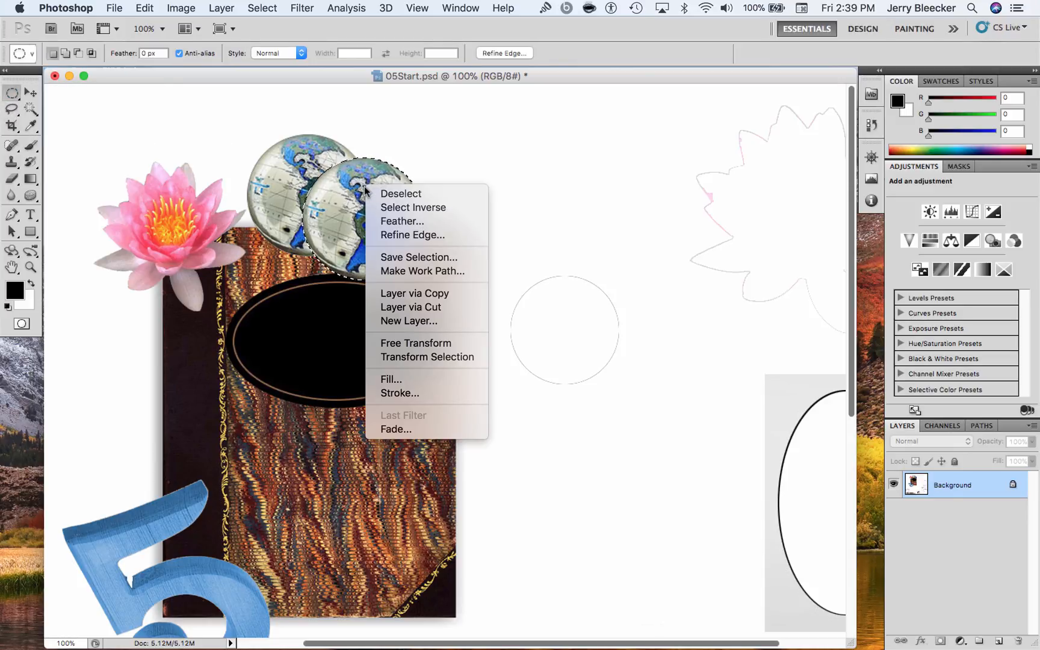
pyautogui.click(460, 347)
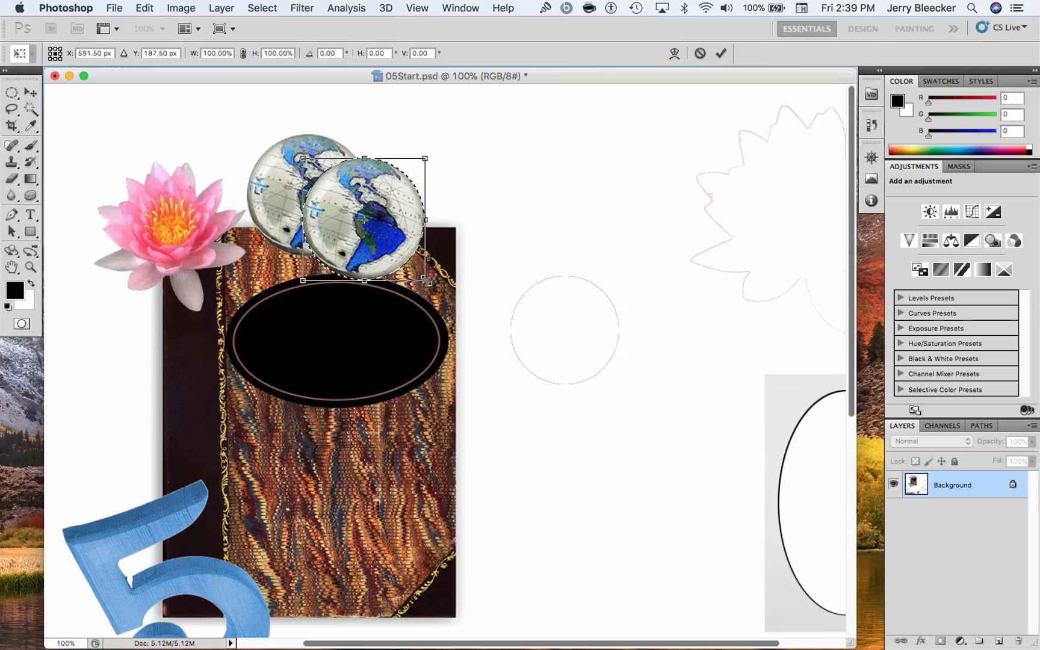
pyautogui.moveTo(427, 281); pyautogui.dragTo(415, 270)
pyautogui.press('Return')
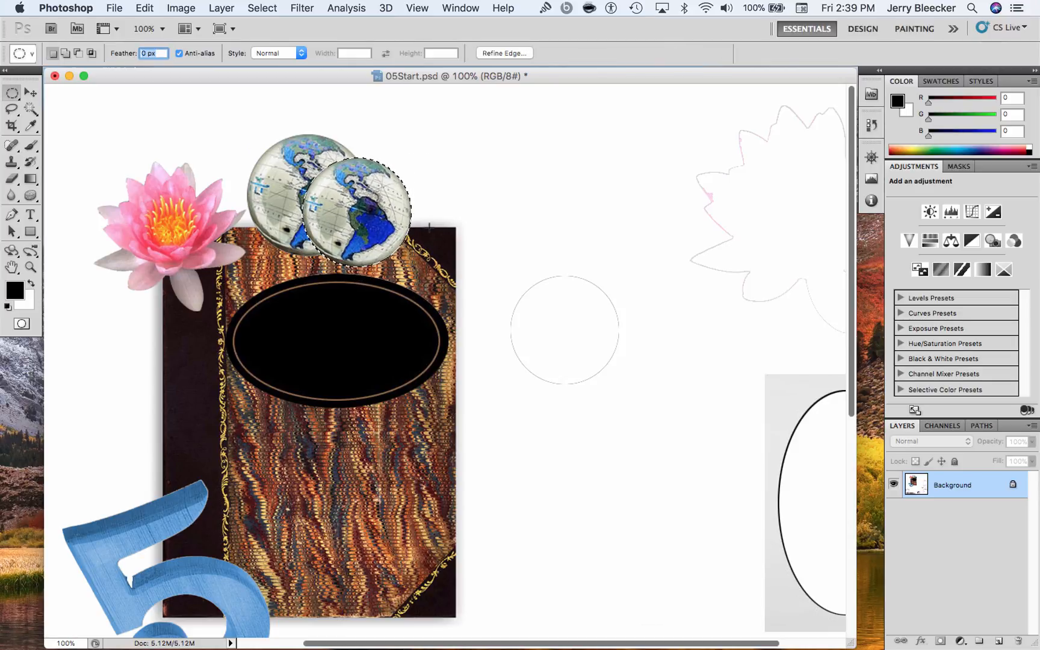
# Place a third globe overlapping the second on its lower right by duplicating it, and scale it proportionally to about 94%
pyautogui.click(36, 94)
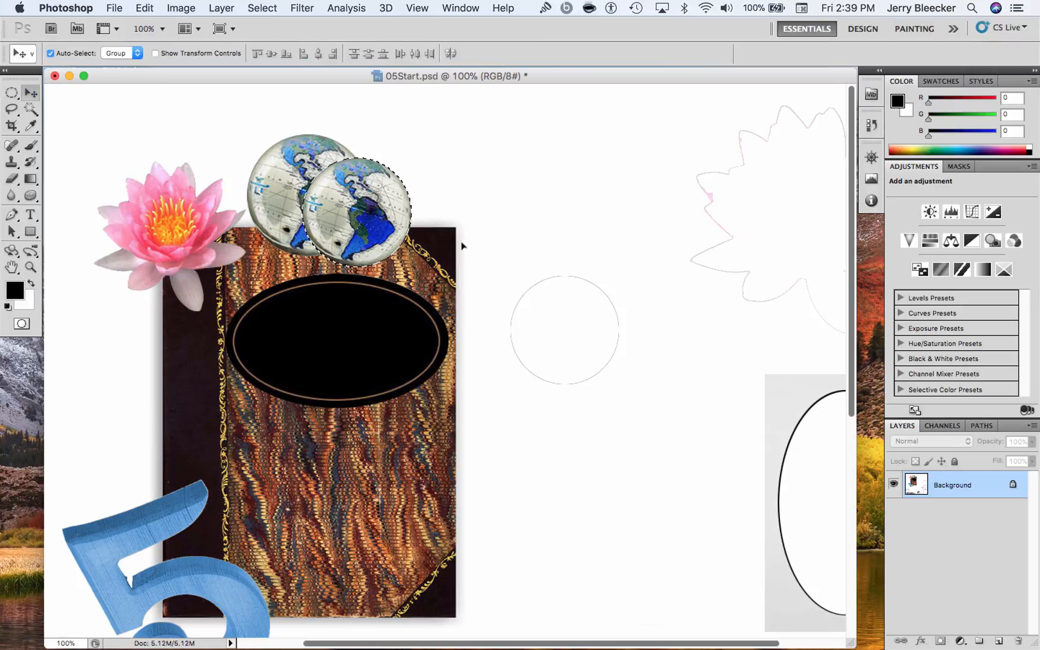
pyautogui.moveTo(349, 232); pyautogui.dragTo(410, 242)
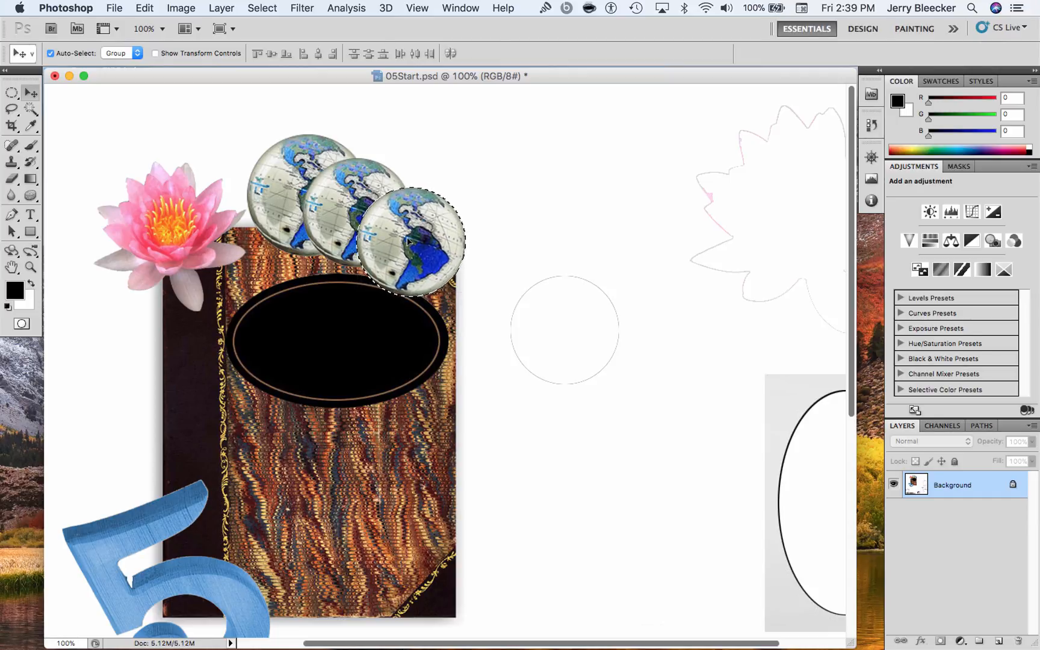
pyautogui.click(11, 92)
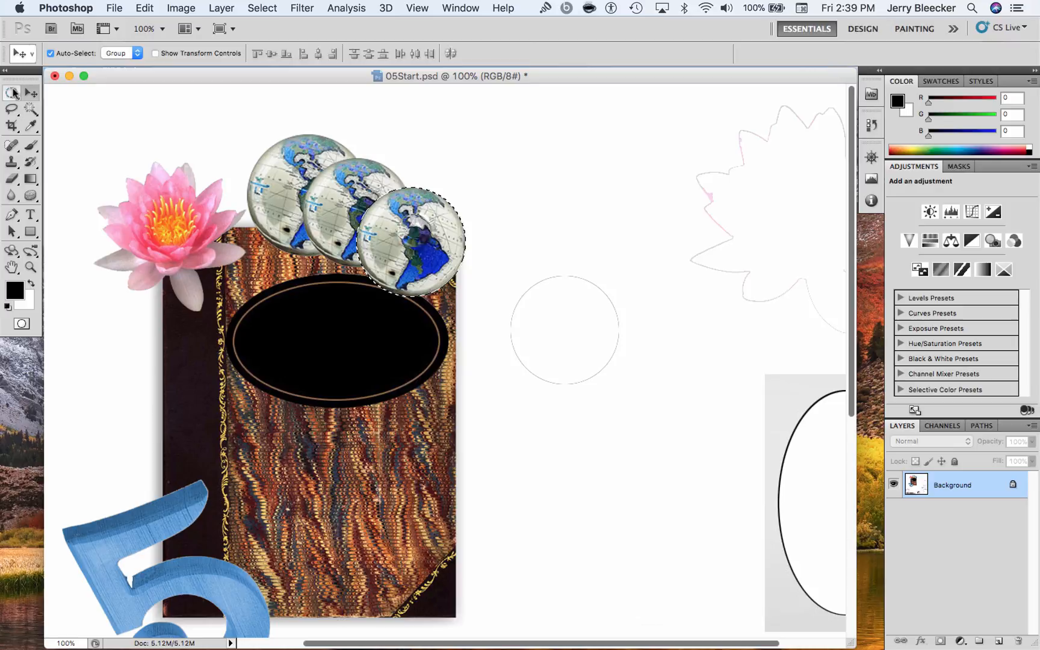
pyautogui.rightClick(415, 230)
pyautogui.click(522, 387)
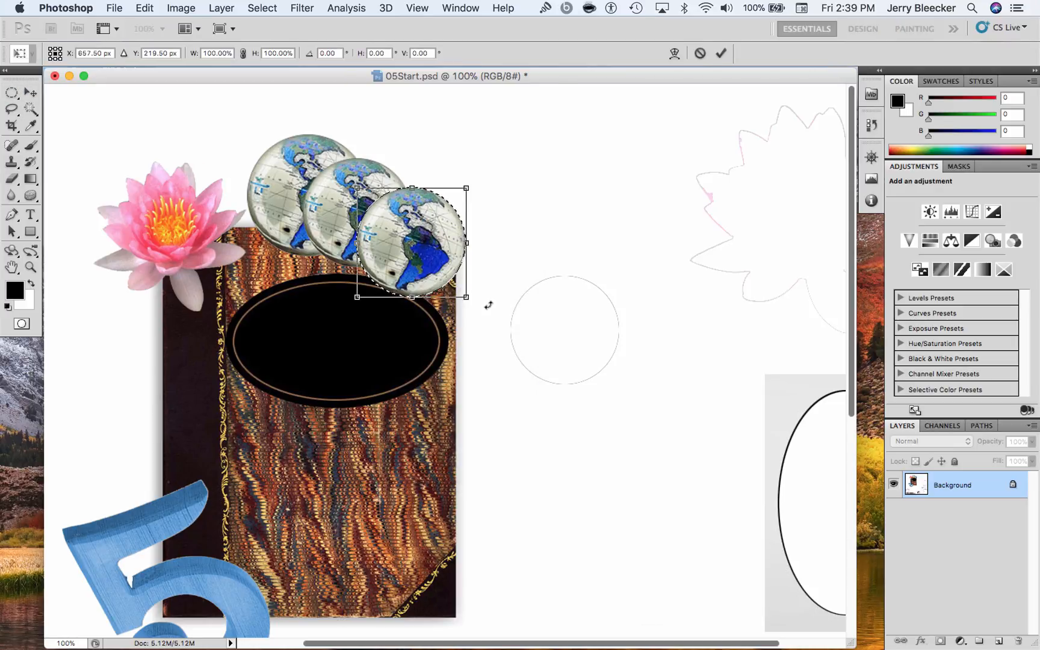
pyautogui.moveTo(467, 297); pyautogui.dragTo(460, 292)
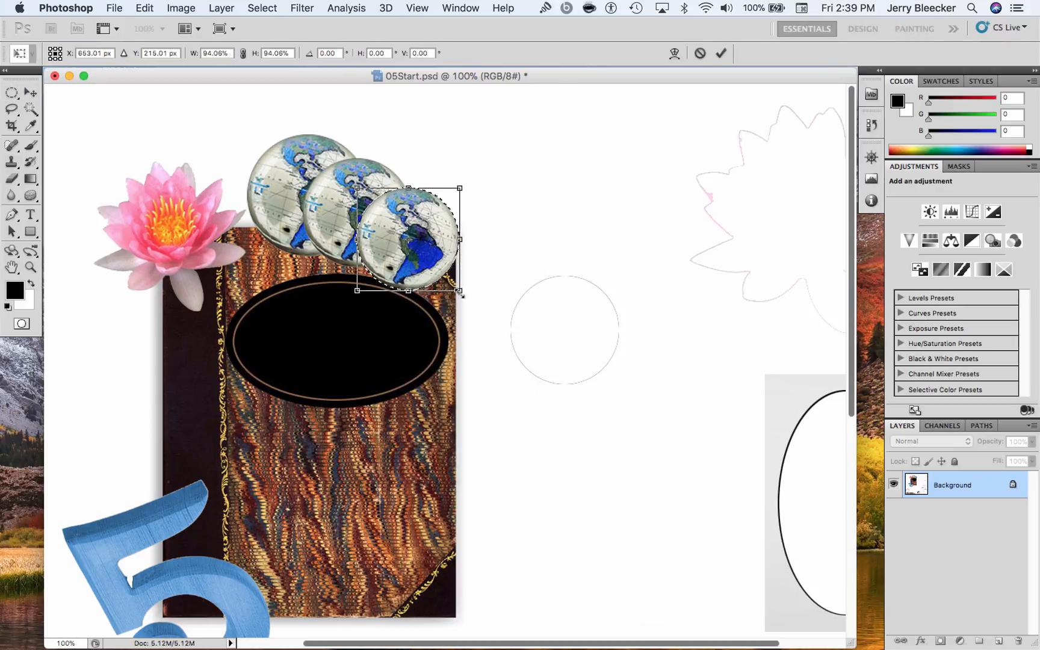
pyautogui.press('Return')
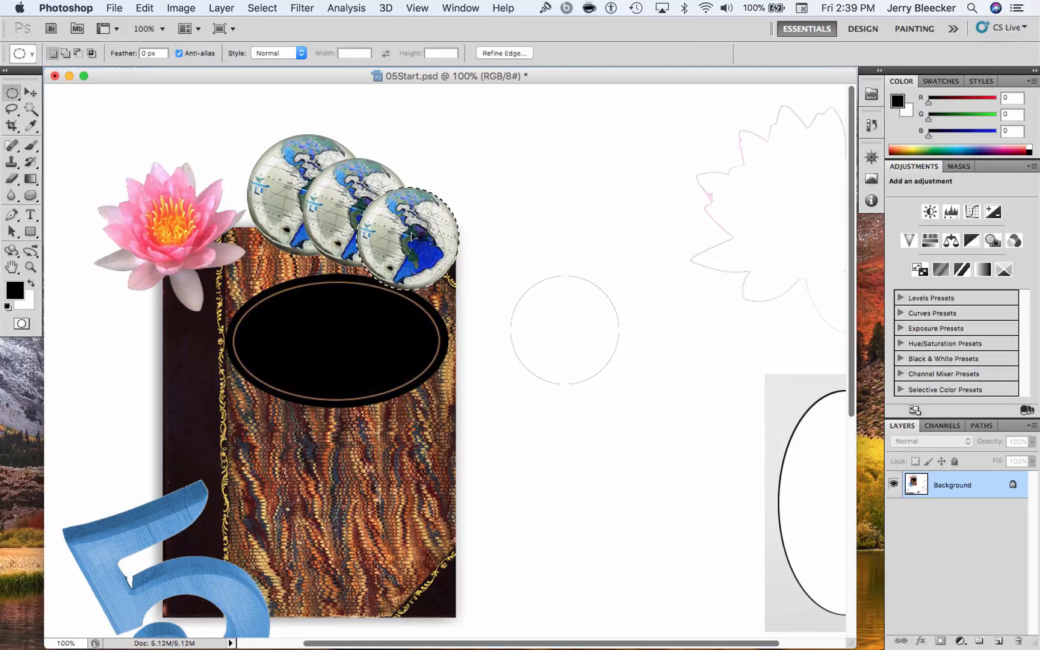
# Duplicate the third globe down and right over the book cover's upper right corner, and scale the copy proportionally to about 89%
pyautogui.press('v')
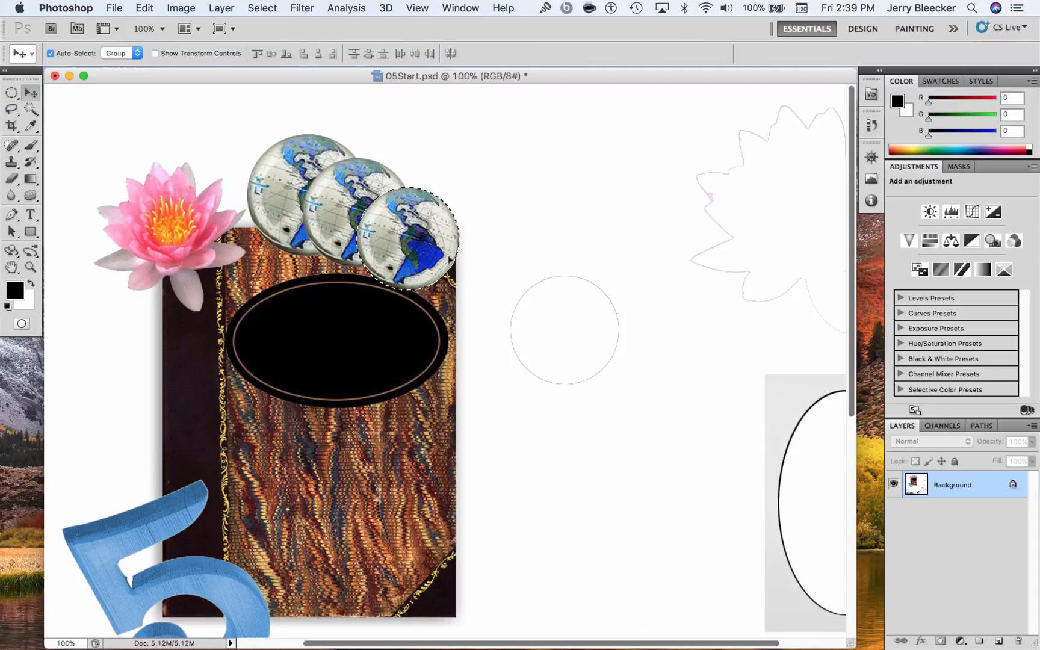
pyautogui.moveTo(412, 250); pyautogui.dragTo(472, 279)
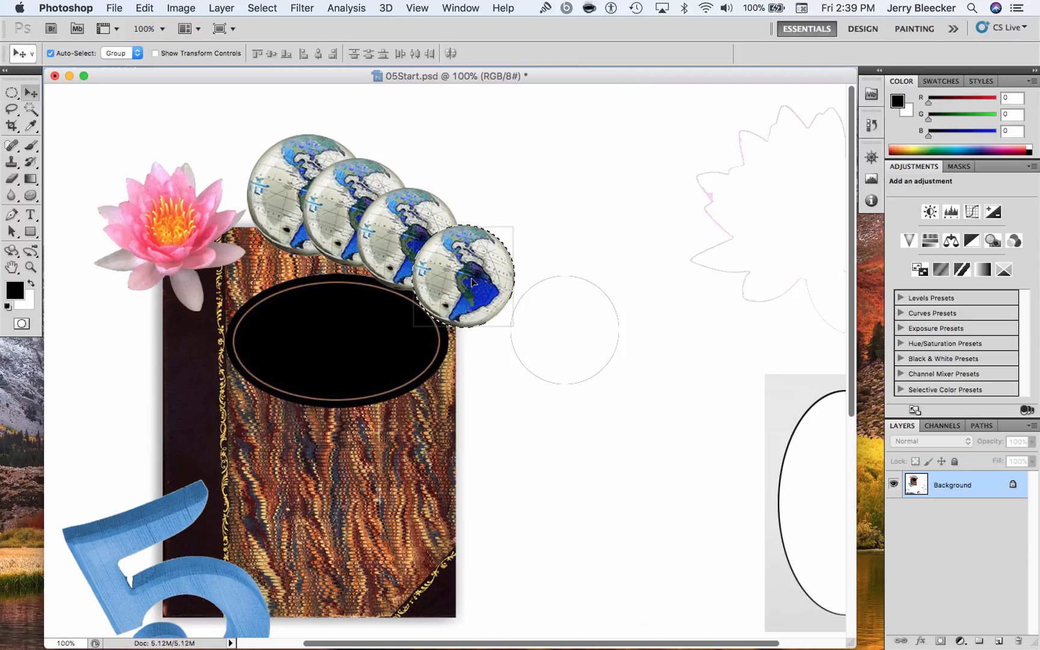
pyautogui.press('m')
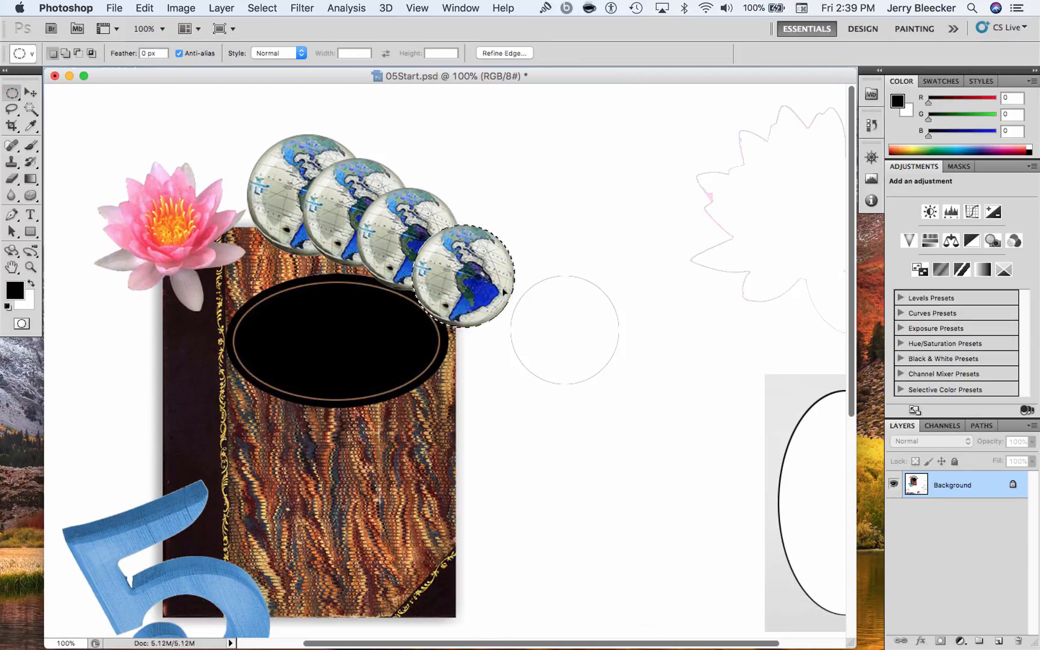
pyautogui.rightClick(505, 292)
pyautogui.click(540, 433)
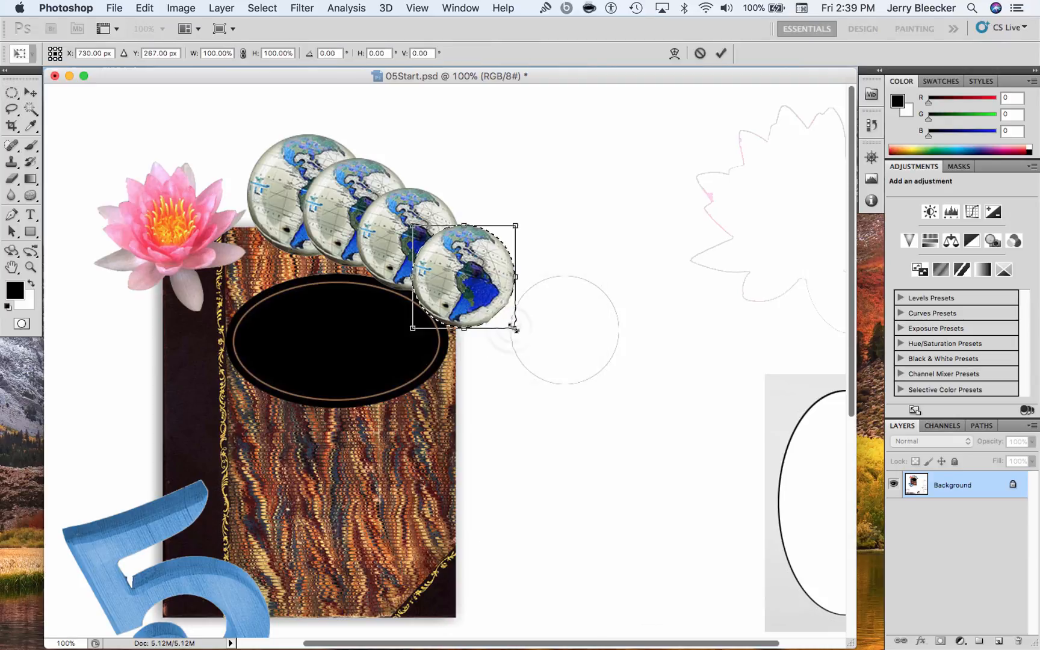
pyautogui.moveTo(509, 325); pyautogui.dragTo(502, 313)
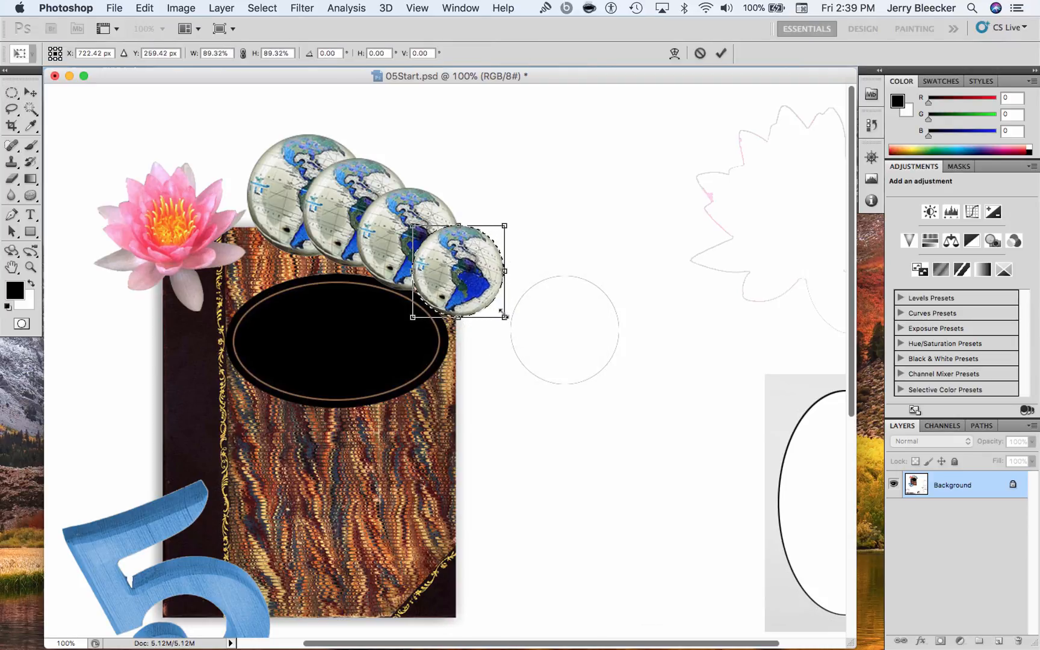
pyautogui.press('Return')
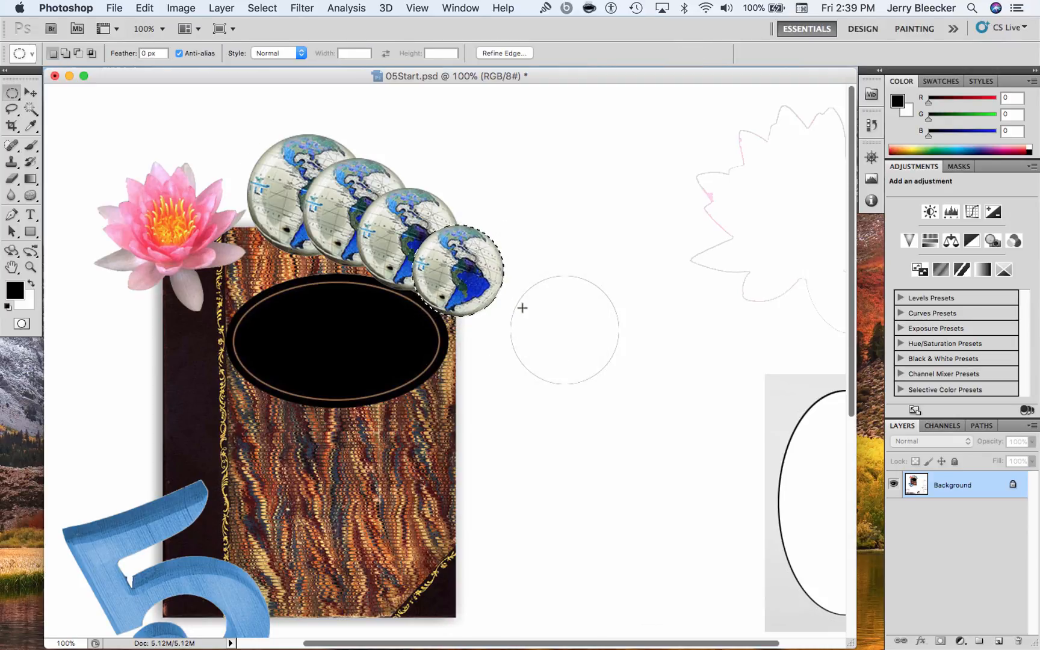
# Add a fifth globe below and right of the fourth by duplicating it, and scale it proportionally to about 90%
pyautogui.click(30, 93)
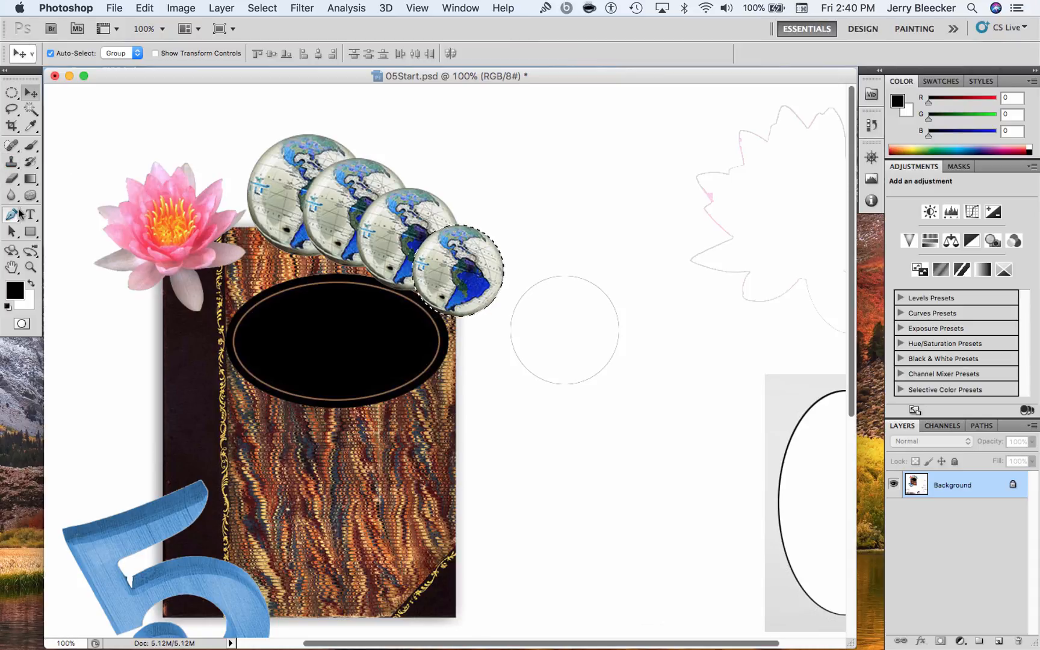
pyautogui.click(11, 178)
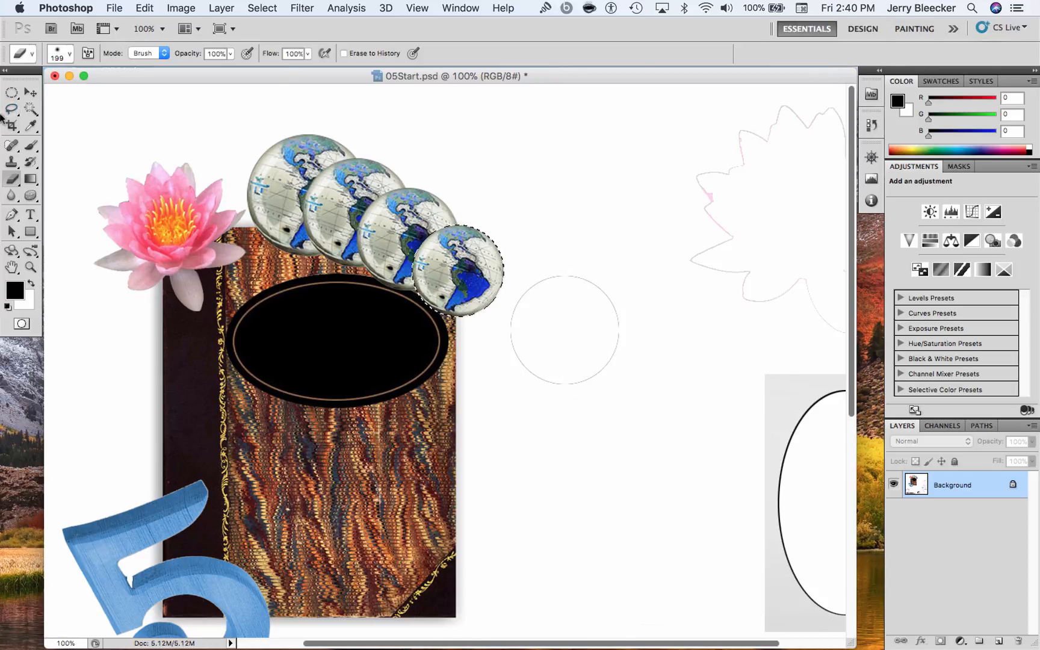
pyautogui.click(30, 92)
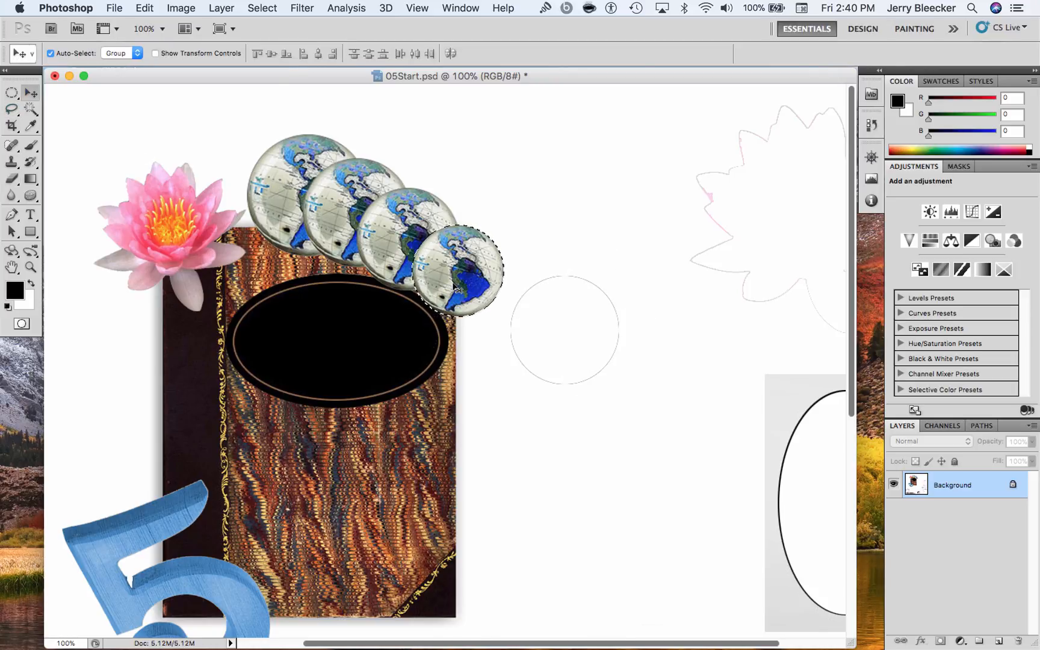
pyautogui.moveTo(453, 286); pyautogui.dragTo(490, 337)
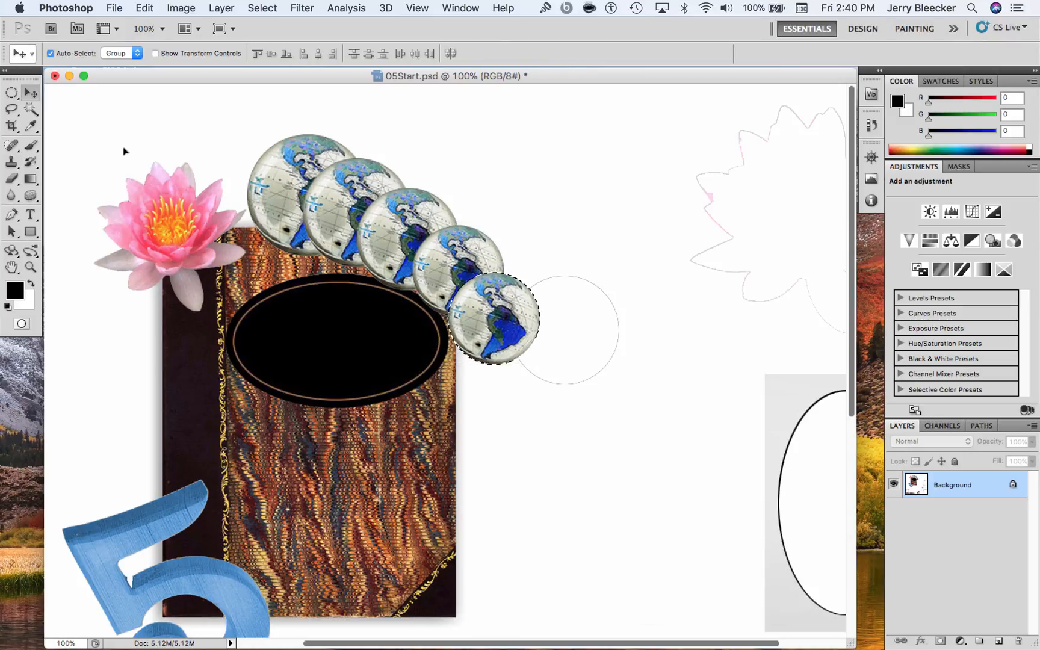
pyautogui.click(12, 93)
pyautogui.rightClick(507, 312)
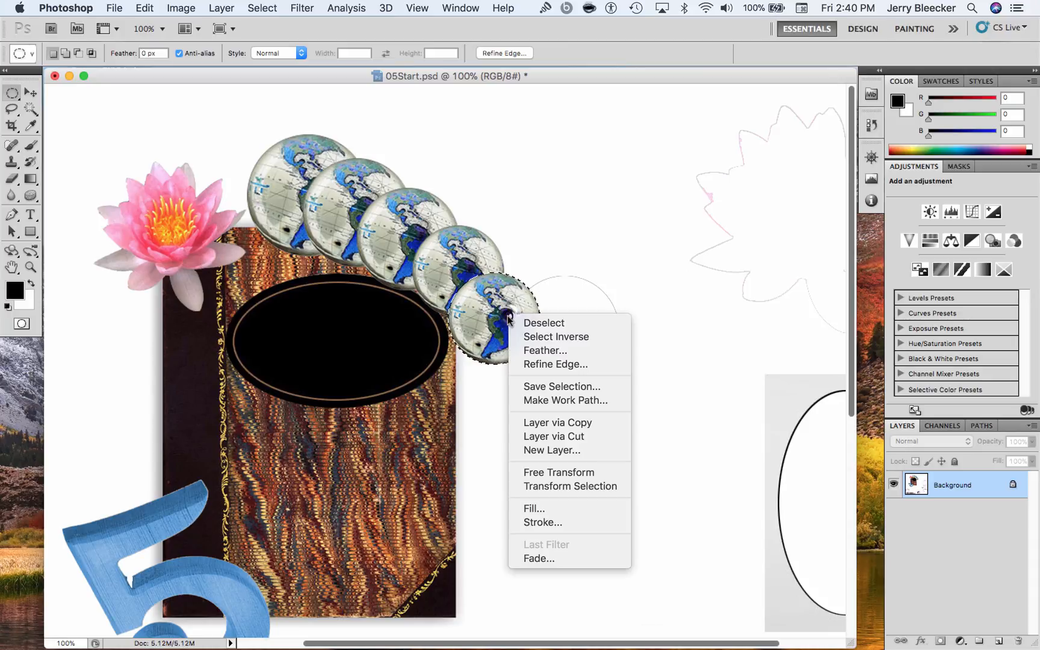
pyautogui.click(568, 470)
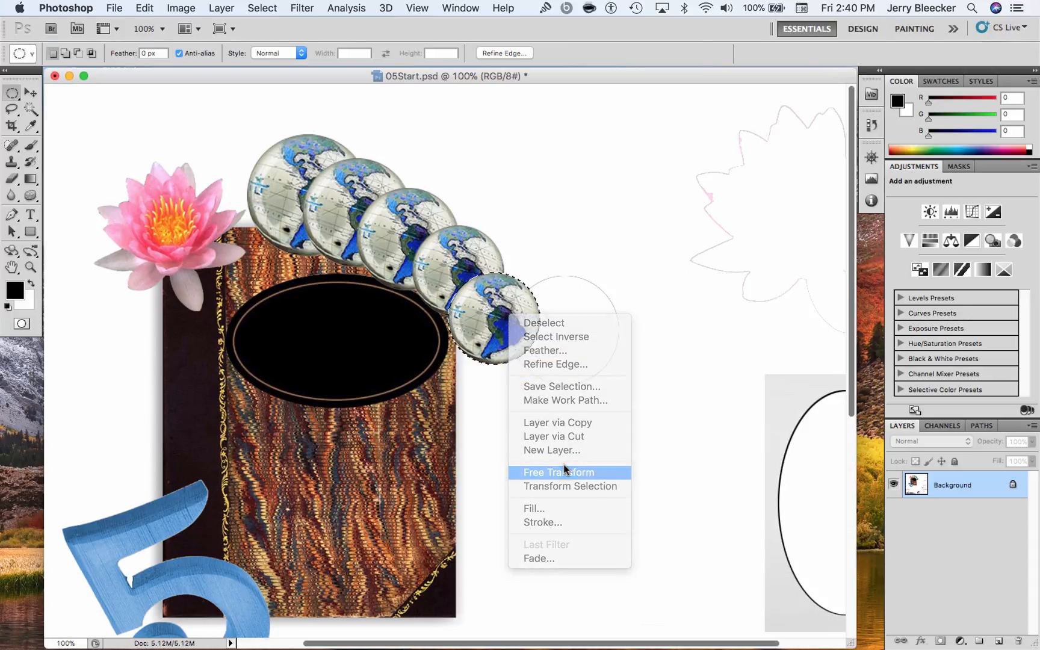
pyautogui.moveTo(538, 364); pyautogui.dragTo(532, 356)
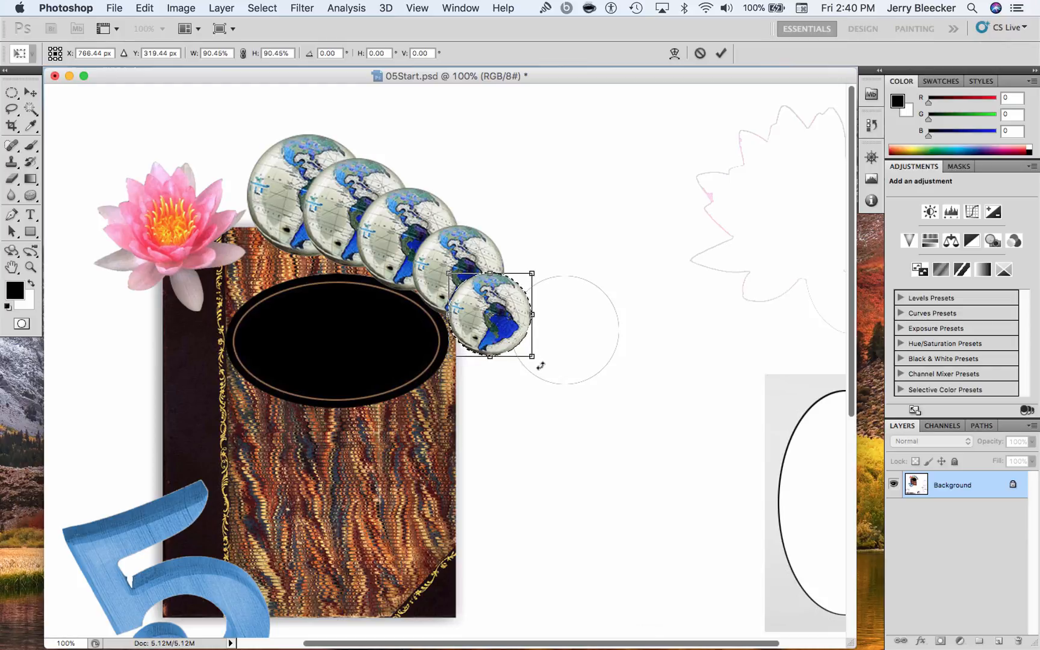
pyautogui.press('Return')
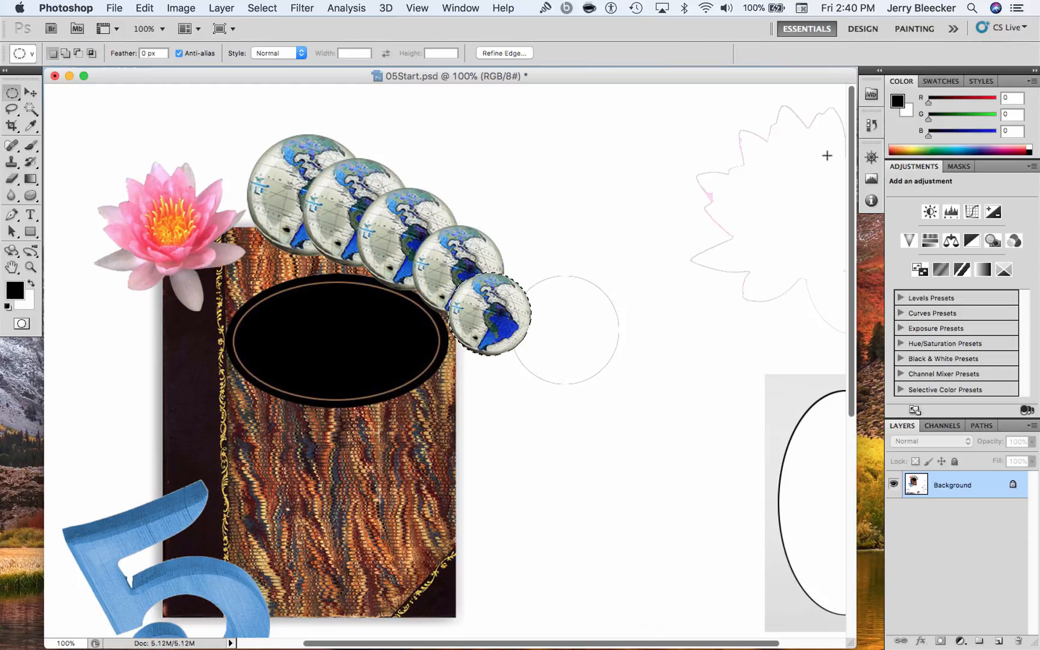
# Take a history snapshot of the current book cover composition and rename it "phase 1"
pyautogui.click(866, 124)
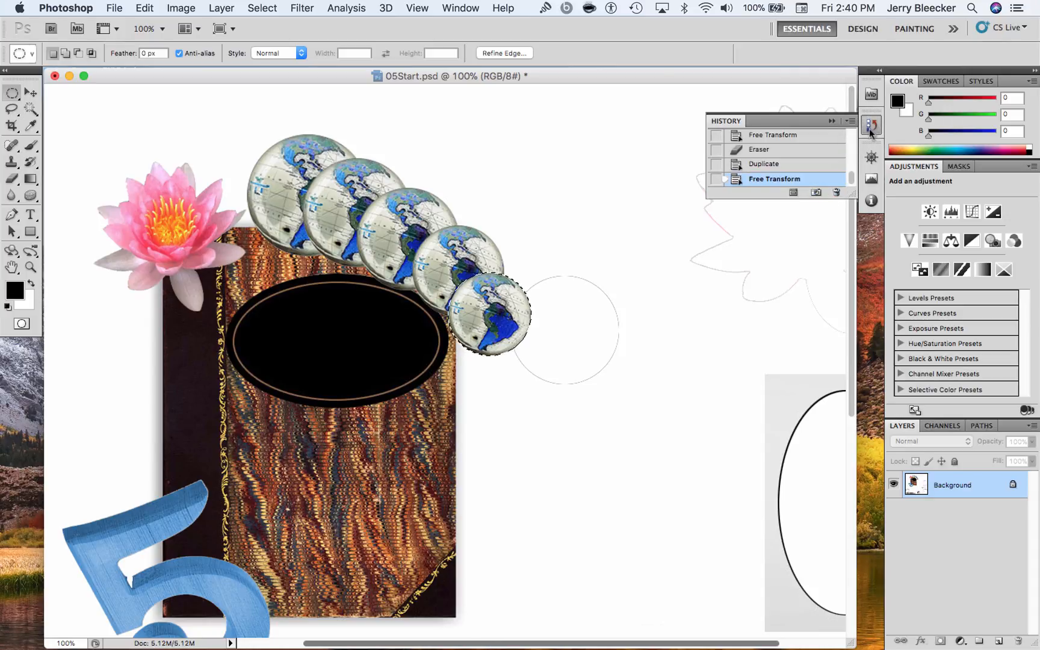
pyautogui.click(817, 194)
pyautogui.moveTo(851, 178); pyautogui.dragTo(852, 126)
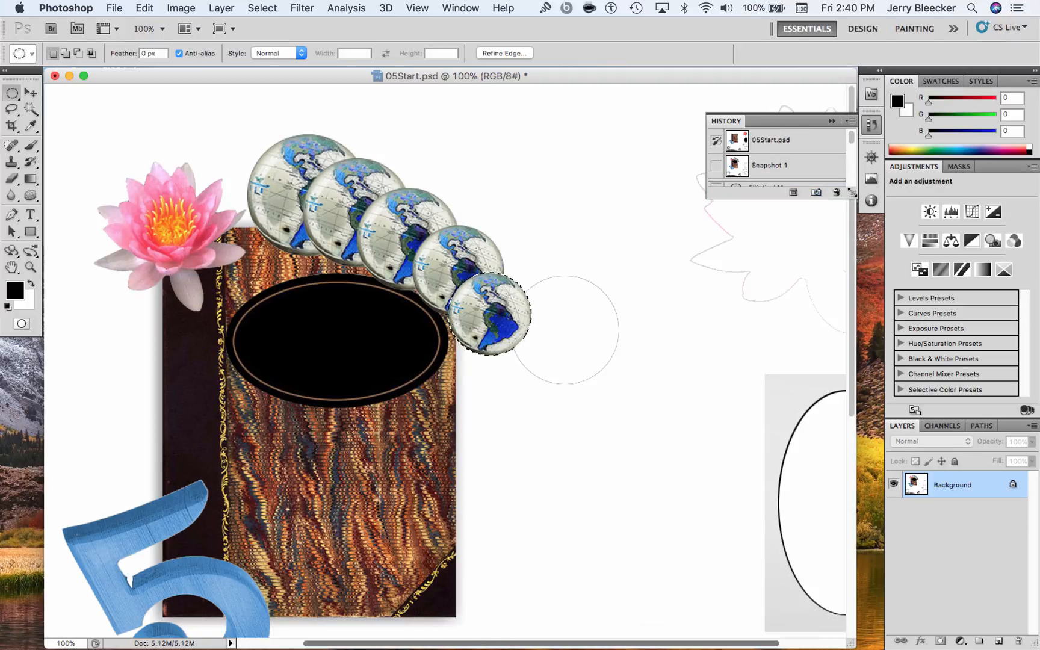
pyautogui.moveTo(852, 194); pyautogui.dragTo(853, 257)
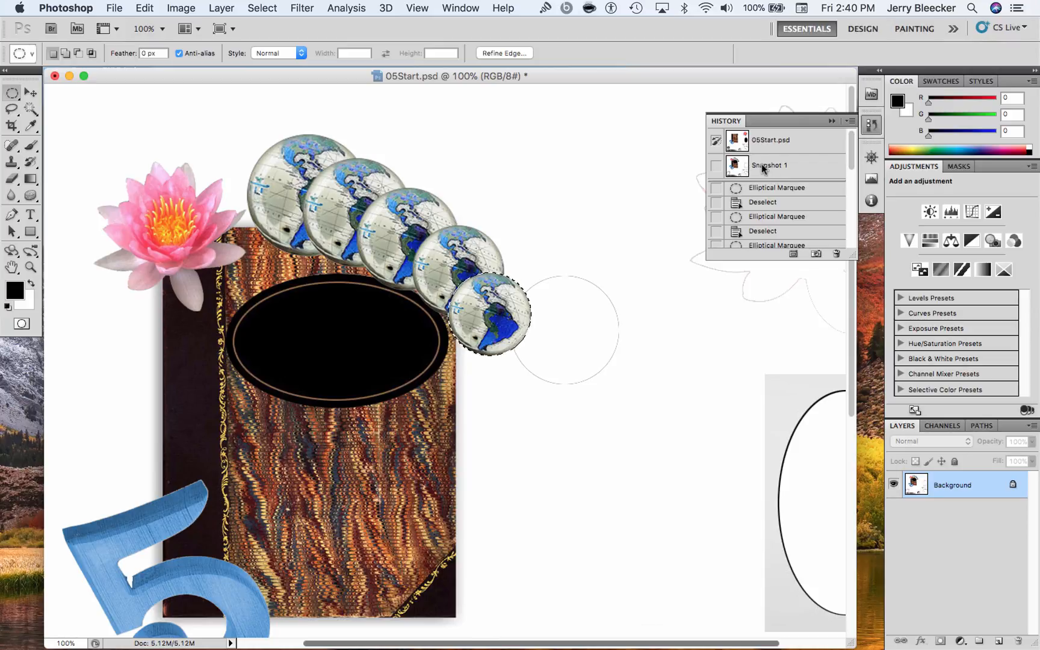
pyautogui.doubleClick(776, 169)
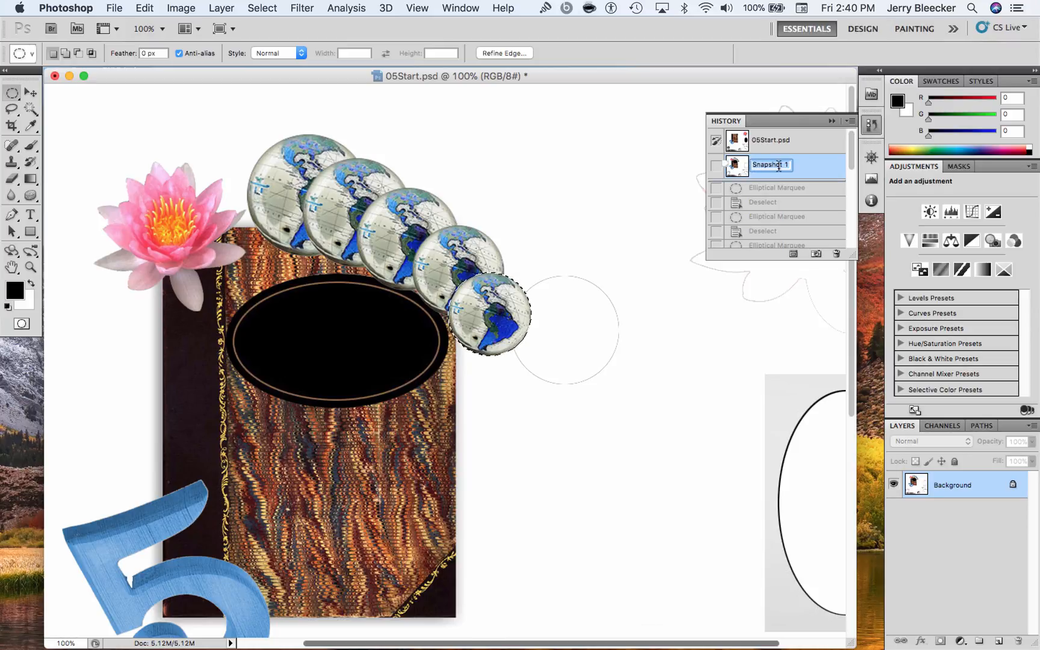
pyautogui.write('phase 1')
pyautogui.press('Return')
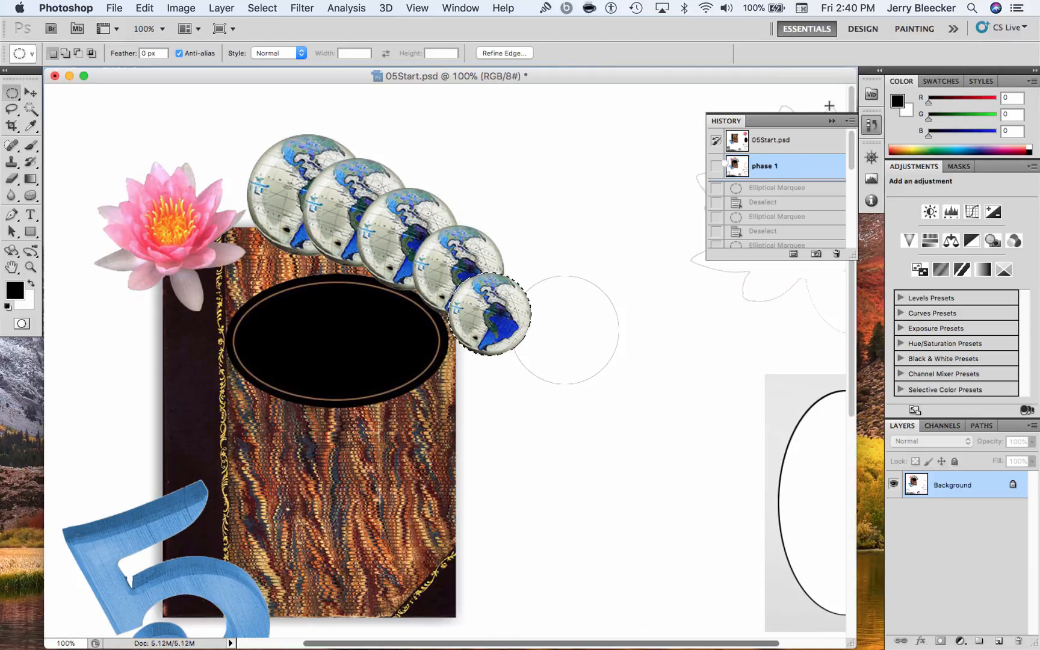
pyautogui.click(871, 124)
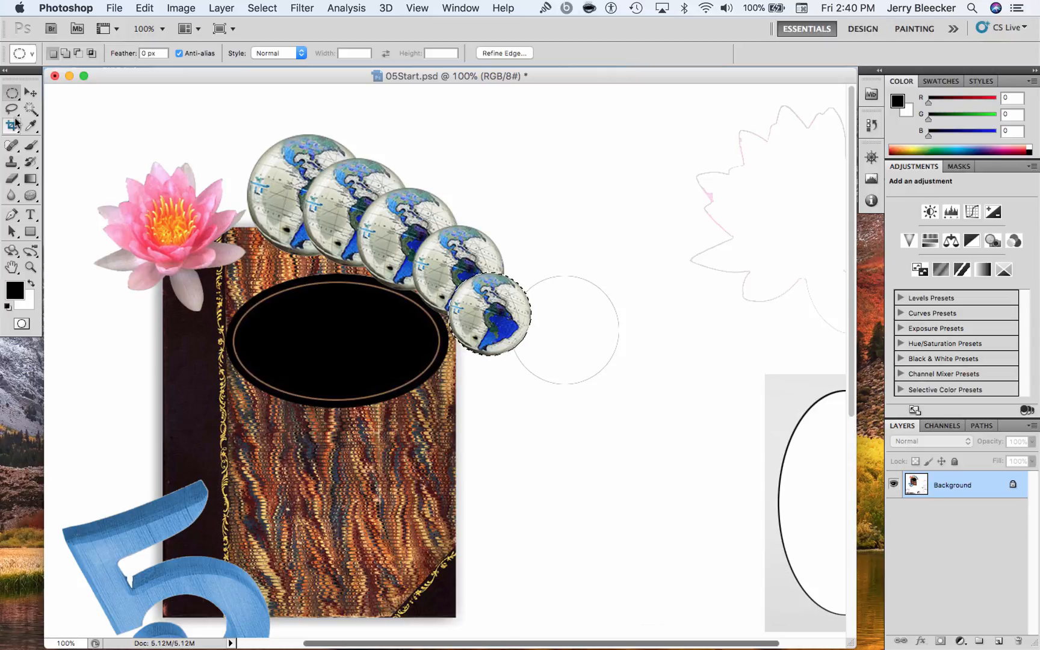
# Deselect the smallest globe and erase the leftover circle outline beside it, using a 23 px eraser for the remnants close to the globe
pyautogui.click(11, 179)
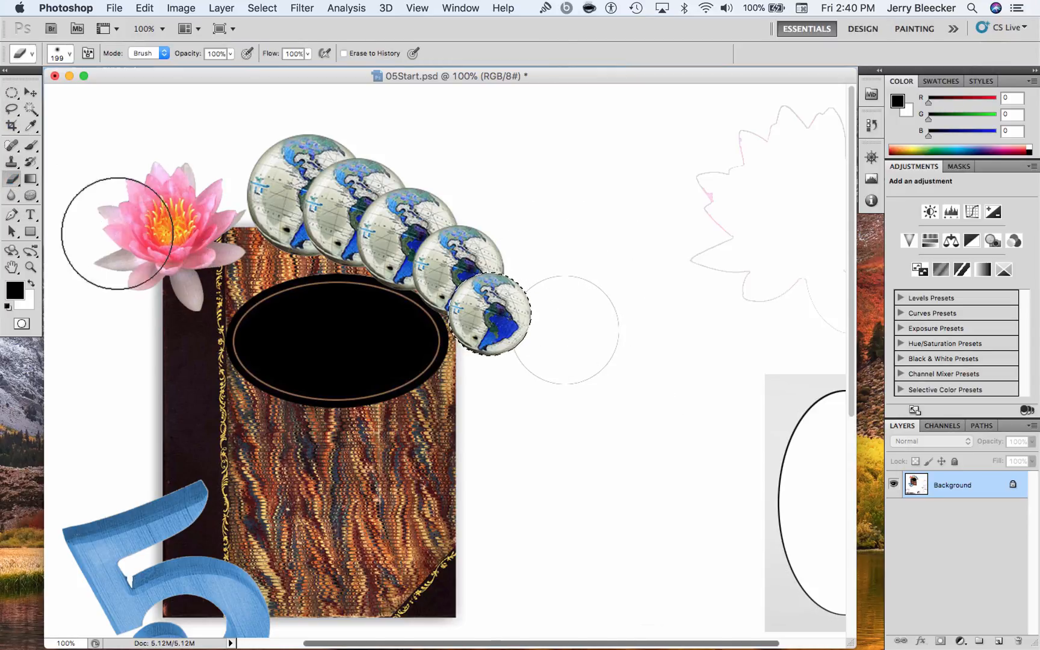
pyautogui.press('super+d')
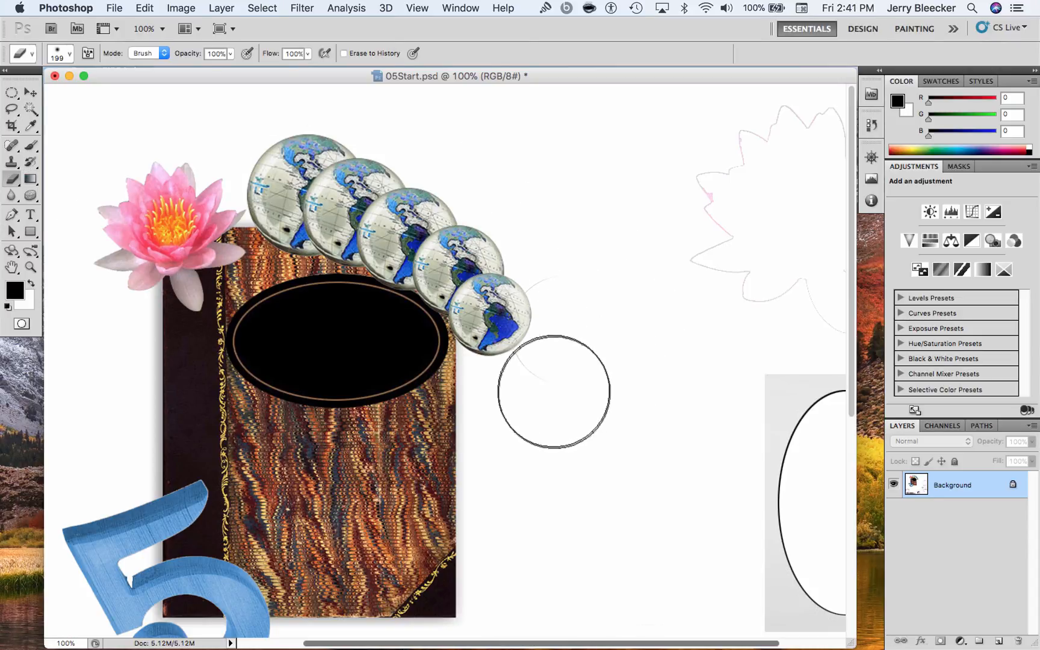
pyautogui.click(70, 54)
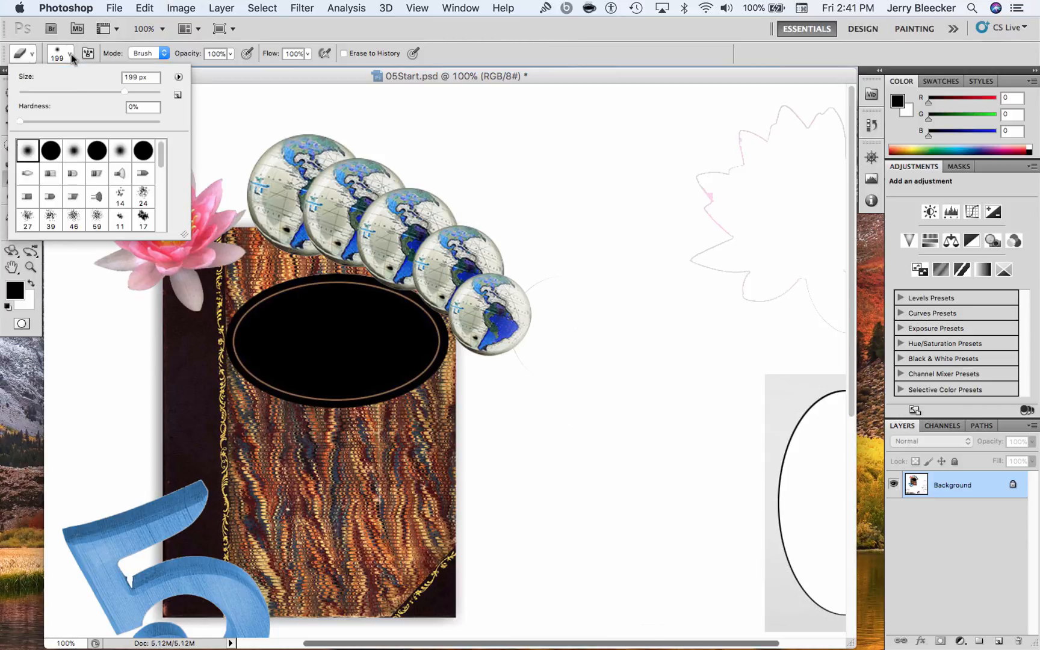
pyautogui.moveTo(112, 93)
pyautogui.mouseDown()
pyautogui.moveTo(35, 93)
pyautogui.moveTo(40, 122)
pyautogui.mouseUp()
pyautogui.click(581, 224)
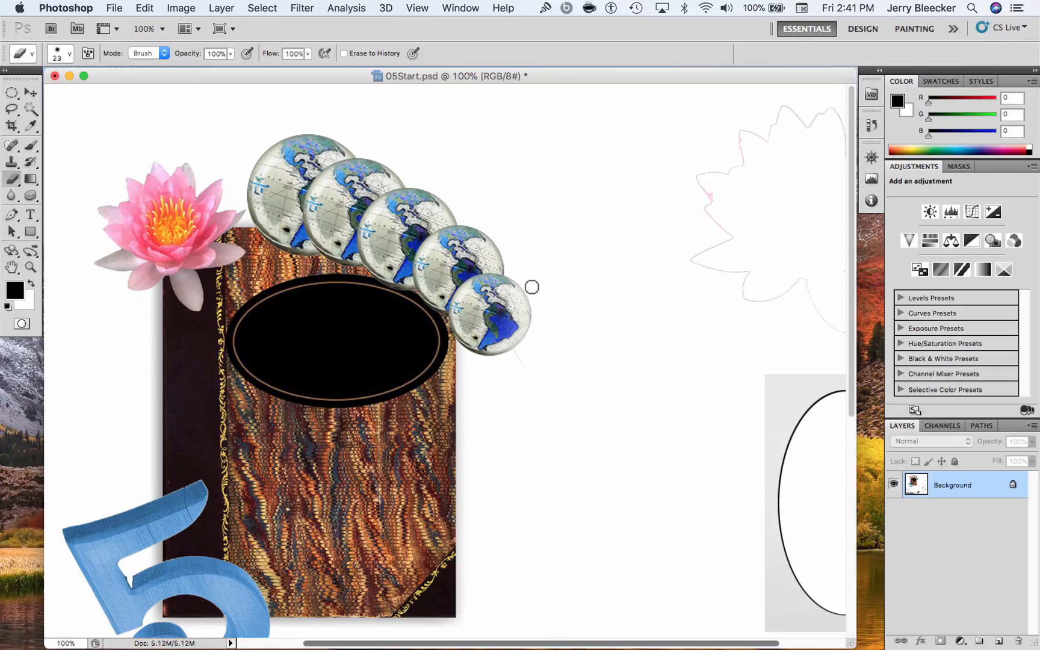
pyautogui.moveTo(522, 361); pyautogui.dragTo(526, 365)
# Examine the fountain pen and padlock images in the lower part of the document, at 100% zoom
pyautogui.press('super+minus')
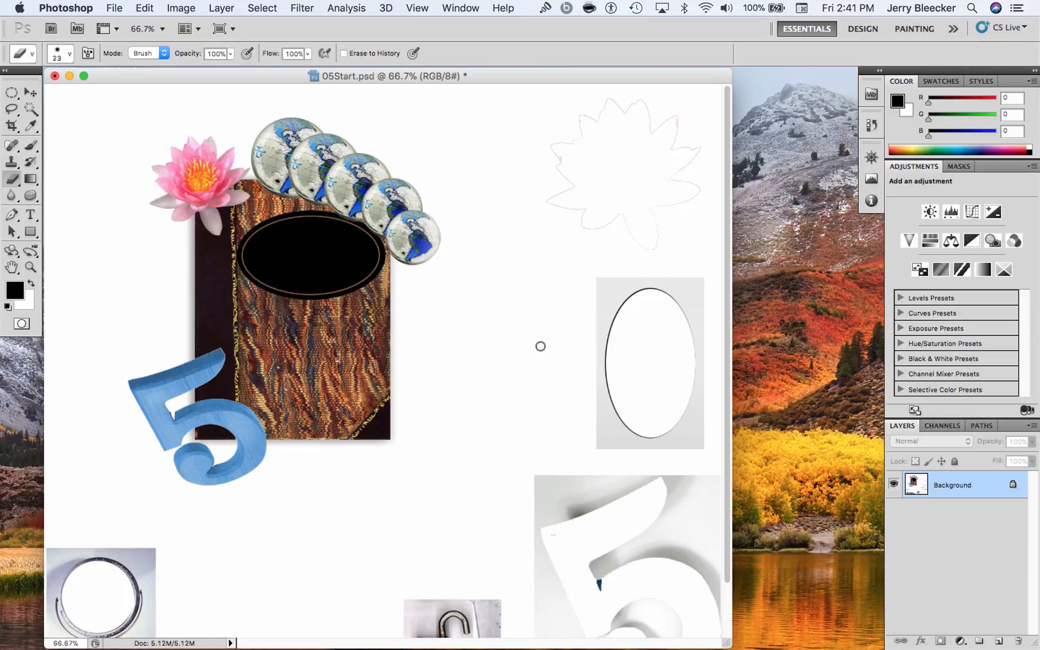
pyautogui.scroll(-3, 485, 341)
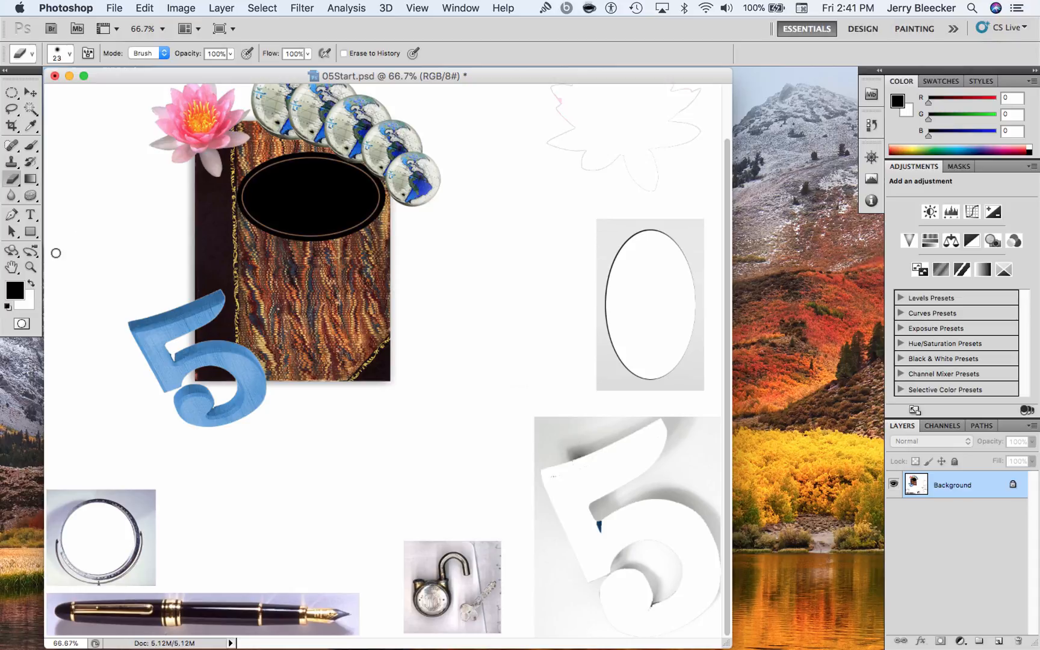
pyautogui.click(31, 267)
pyautogui.moveTo(267, 600); pyautogui.dragTo(316, 515)
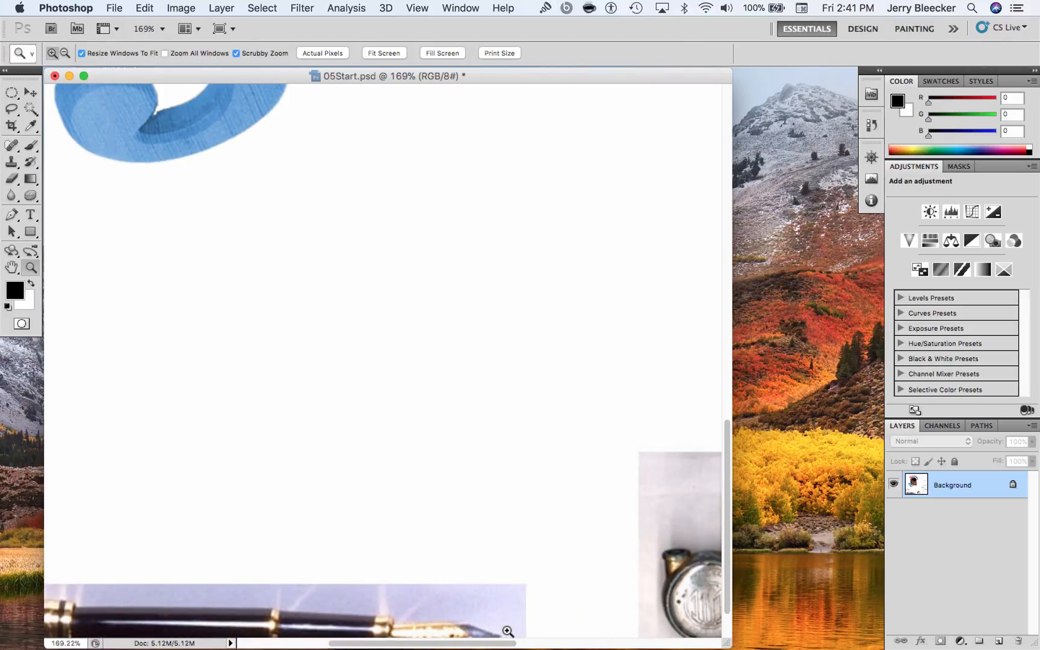
pyautogui.moveTo(507, 643); pyautogui.dragTo(365, 602)
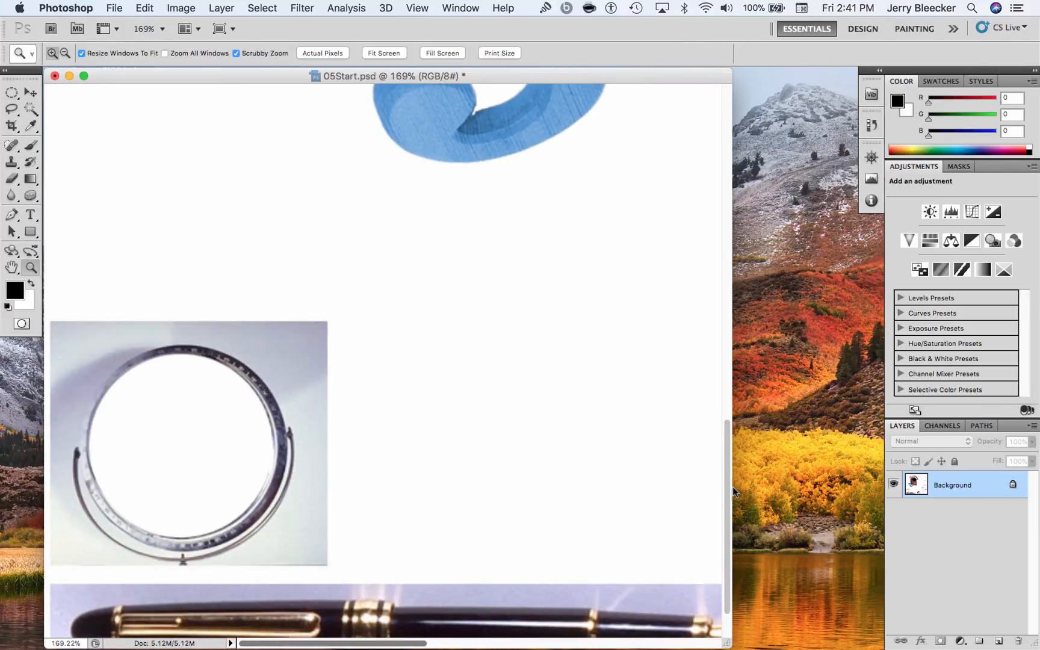
pyautogui.moveTo(727, 494); pyautogui.dragTo(727, 625)
pyautogui.moveTo(421, 641); pyautogui.dragTo(431, 646)
pyautogui.press('super+1')
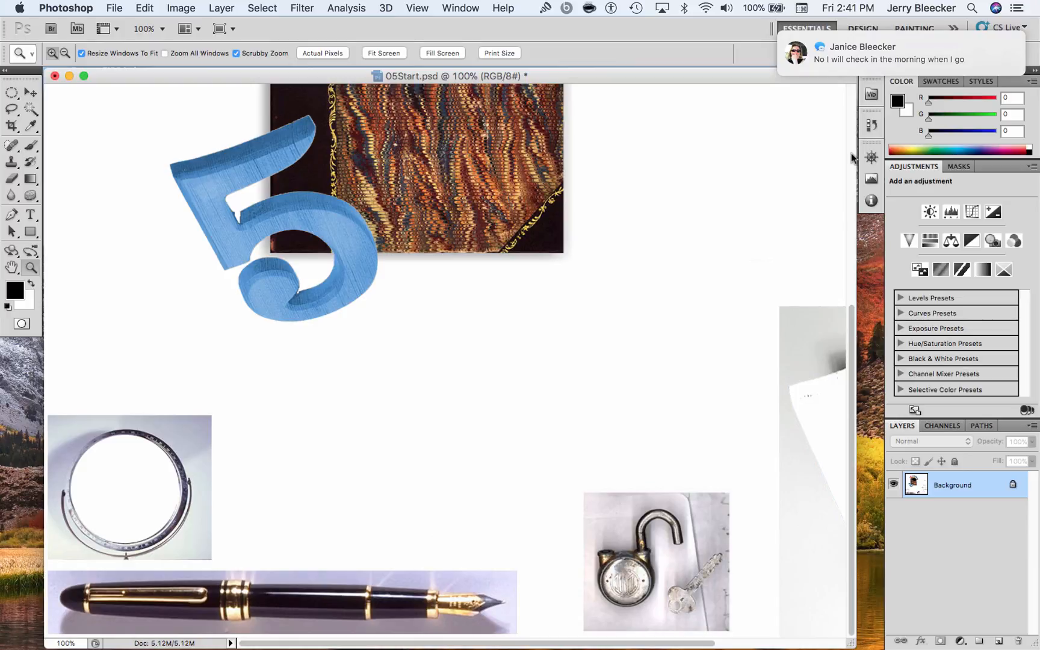
pyautogui.click(992, 47)
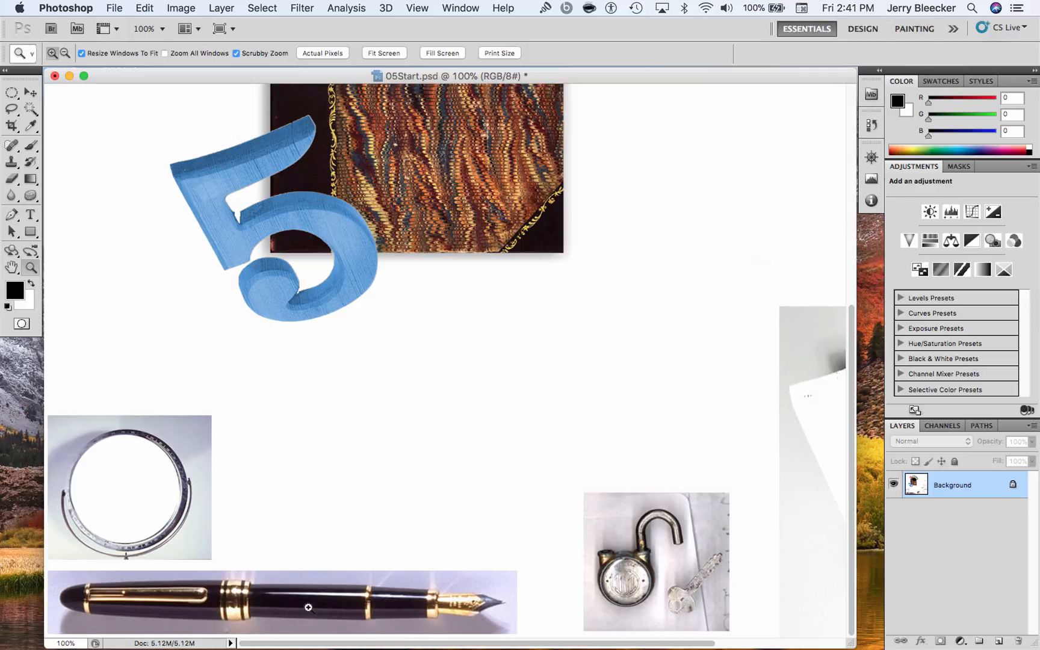
# Try to select the fountain pen with the Quick Selection tool, then clear the selection
pyautogui.click(30, 109)
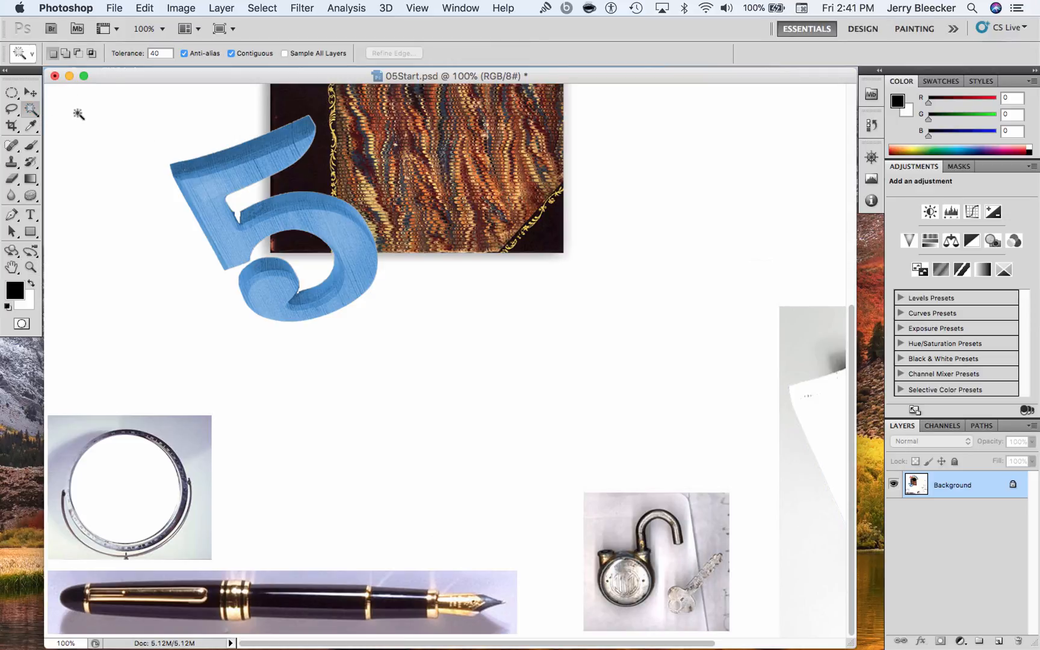
pyautogui.click(34, 56)
pyautogui.click(229, 54)
pyautogui.moveTo(27, 112); pyautogui.dragTo(59, 112)
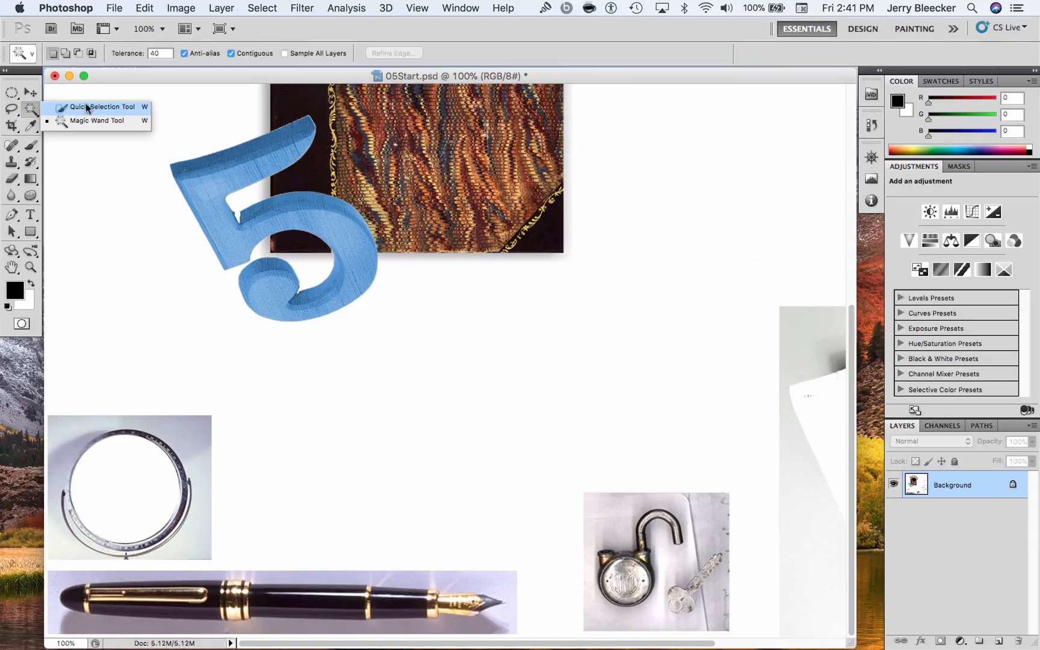
pyautogui.click(86, 107)
pyautogui.moveTo(295, 591)
pyautogui.mouseDown()
pyautogui.moveTo(274, 596)
pyautogui.moveTo(464, 604)
pyautogui.moveTo(488, 590)
pyautogui.moveTo(457, 551)
pyautogui.mouseUp()
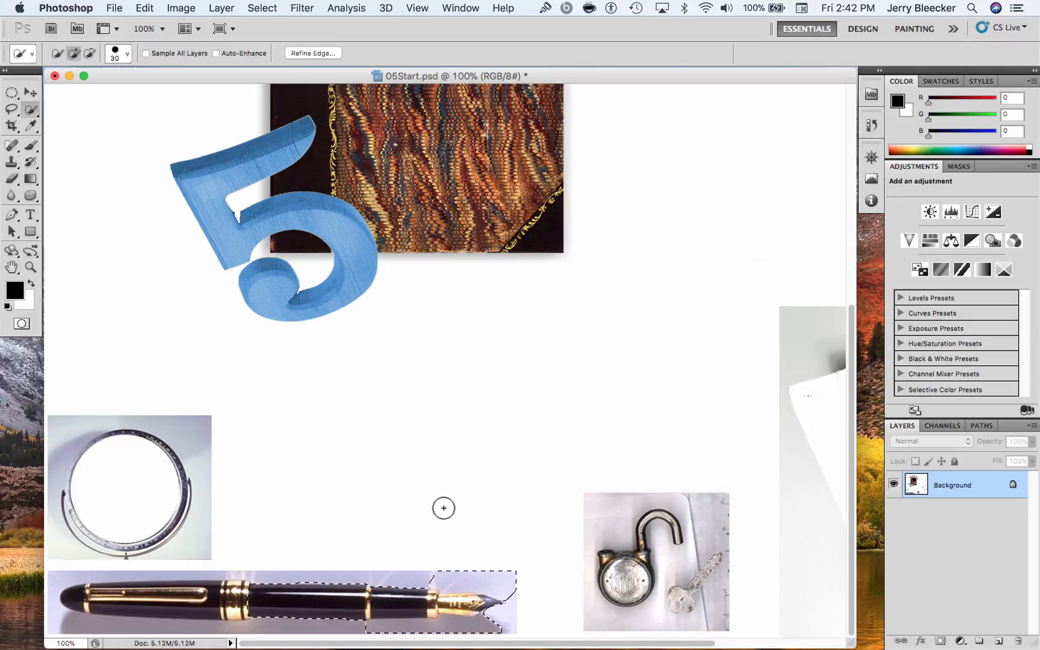
pyautogui.press('super+d')
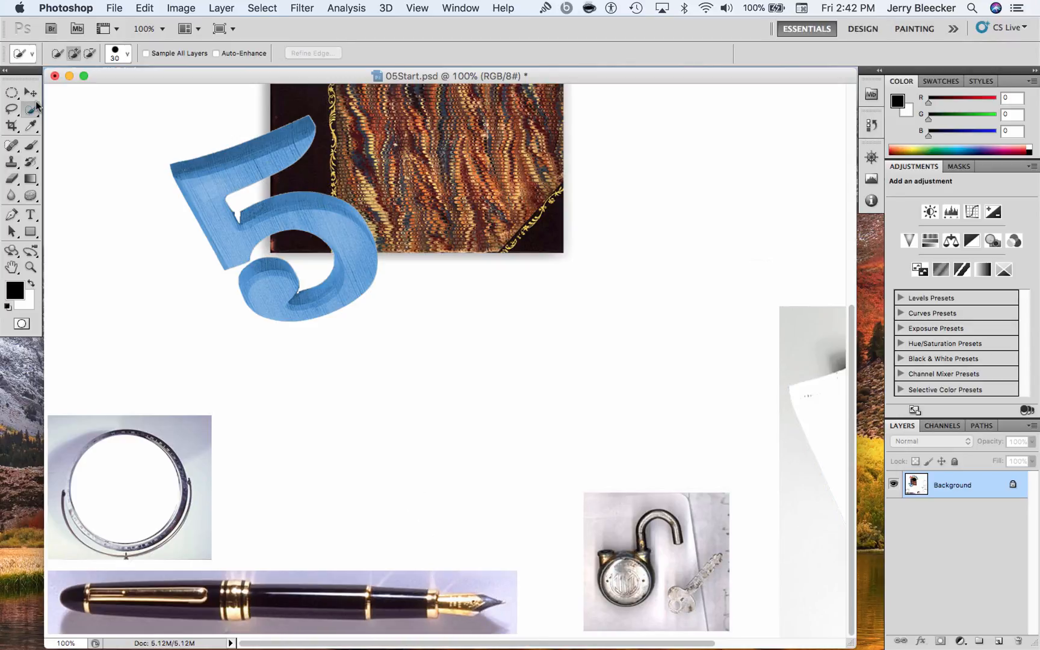
# Try a freehand Lasso selection around the padlock's shackle, then deselect it
pyautogui.click(12, 111)
pyautogui.click(12, 111)
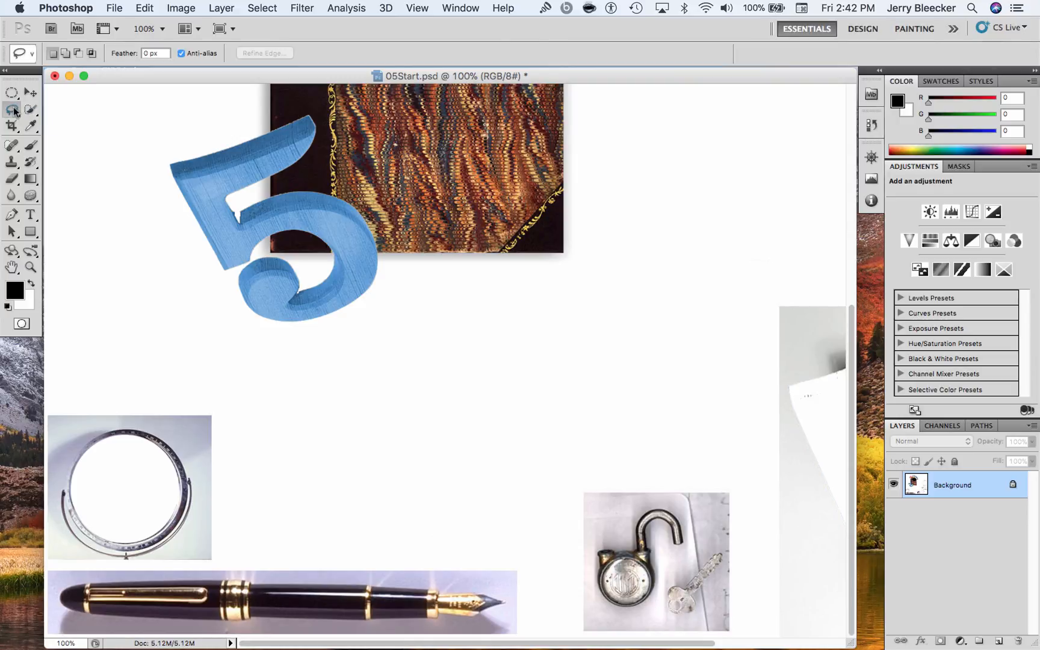
pyautogui.click(17, 114)
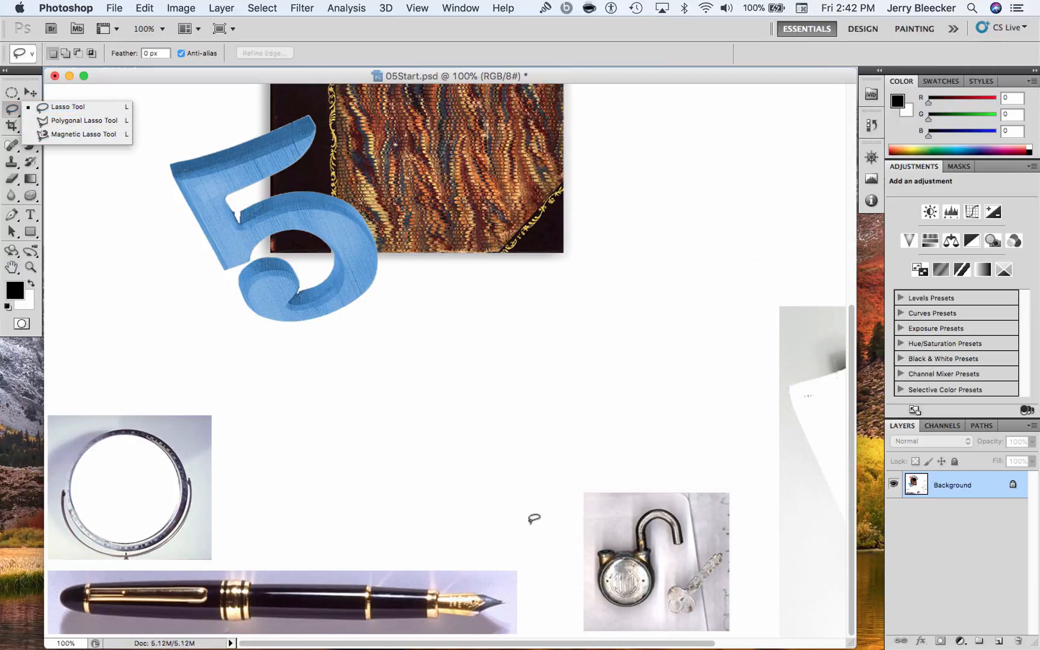
pyautogui.moveTo(619, 506)
pyautogui.mouseDown()
pyautogui.moveTo(608, 531)
pyautogui.moveTo(631, 537)
pyautogui.moveTo(637, 501)
pyautogui.moveTo(665, 503)
pyautogui.moveTo(665, 489)
pyautogui.moveTo(643, 495)
pyautogui.moveTo(620, 499)
pyautogui.mouseUp()
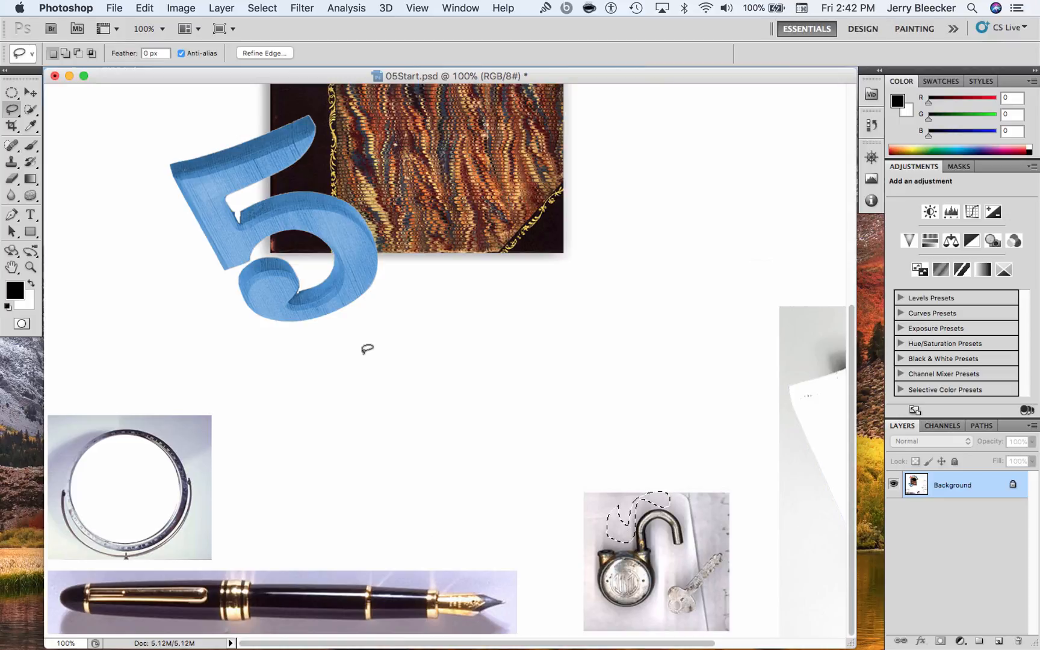
pyautogui.press('super+d')
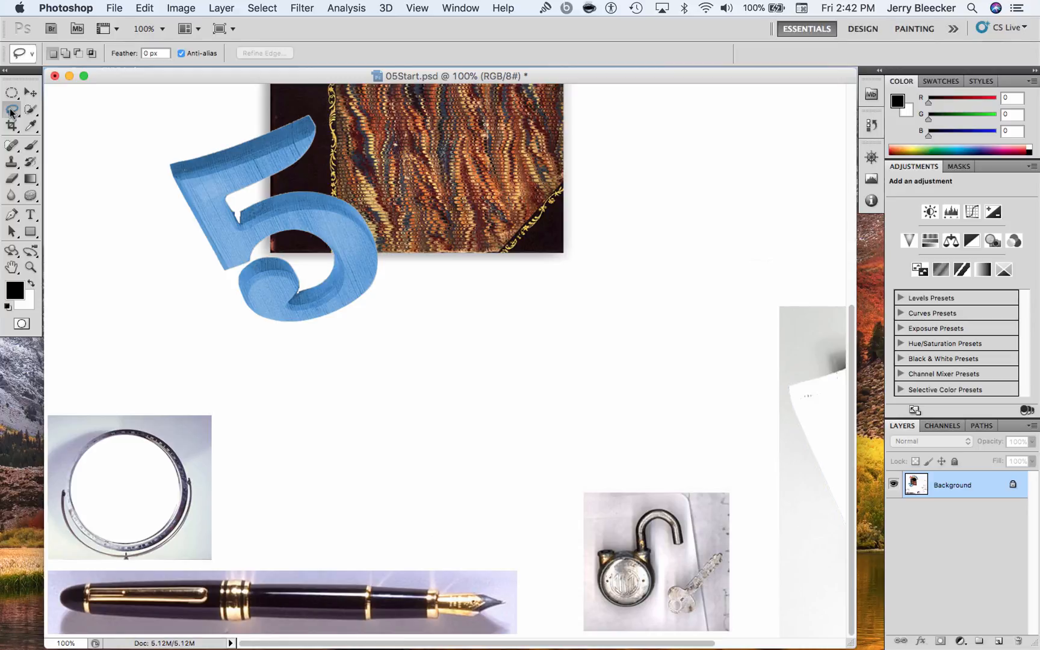
# Try tracing the fountain pen's upper edge towards the nib with the Magnetic Lasso at 200% zoom, then cancel the outline
pyautogui.click(31, 126)
pyautogui.click(16, 112)
pyautogui.click(16, 112)
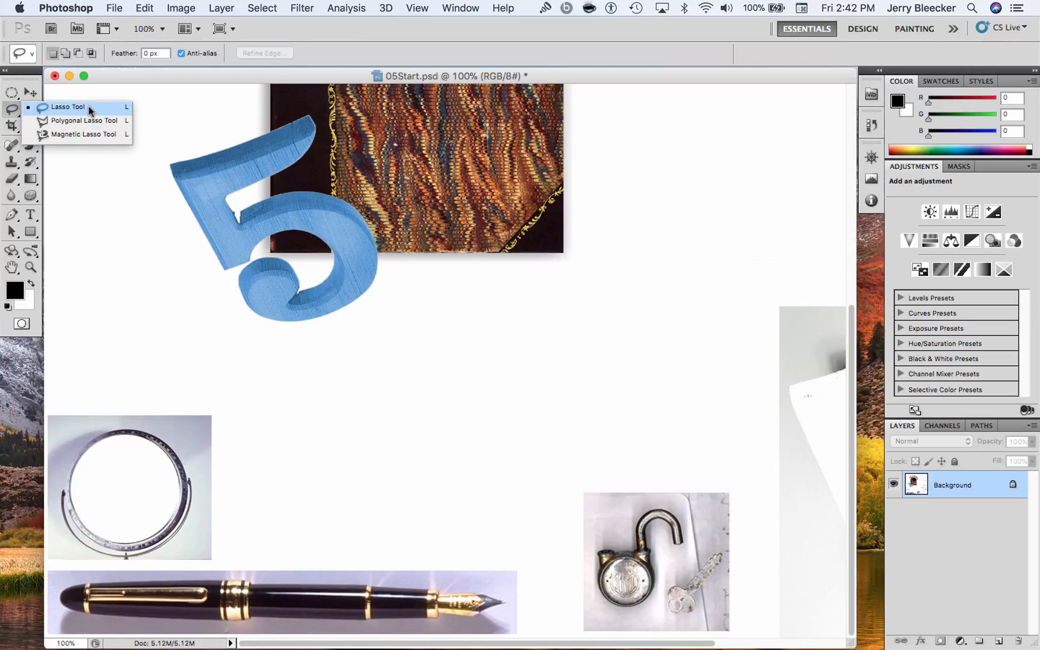
pyautogui.click(100, 134)
pyautogui.press('super+equal')
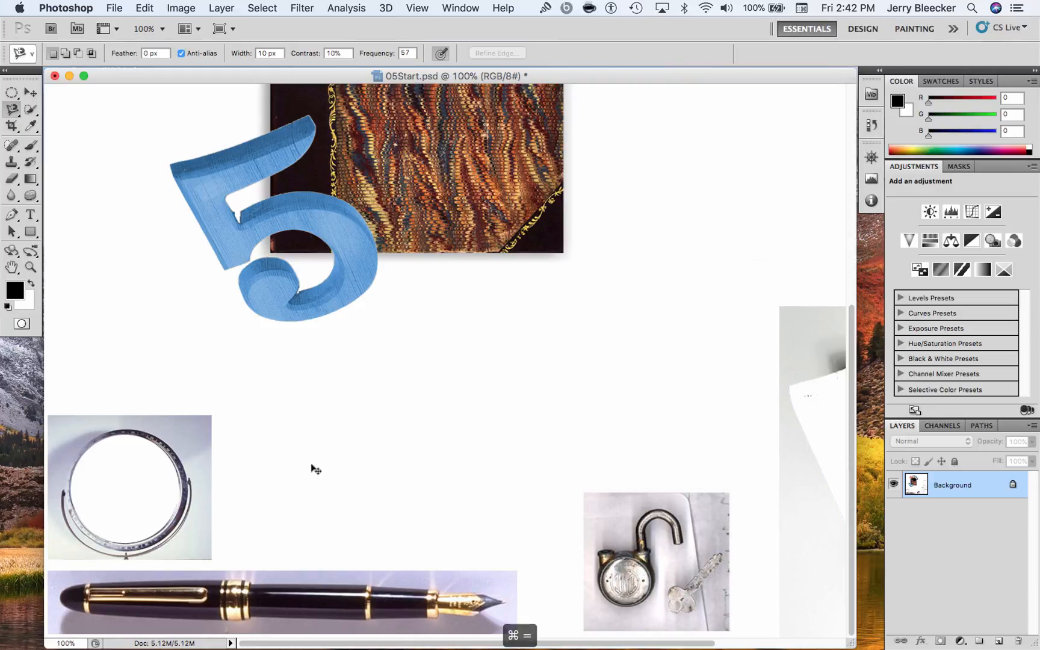
pyautogui.scroll(-5, 325, 443)
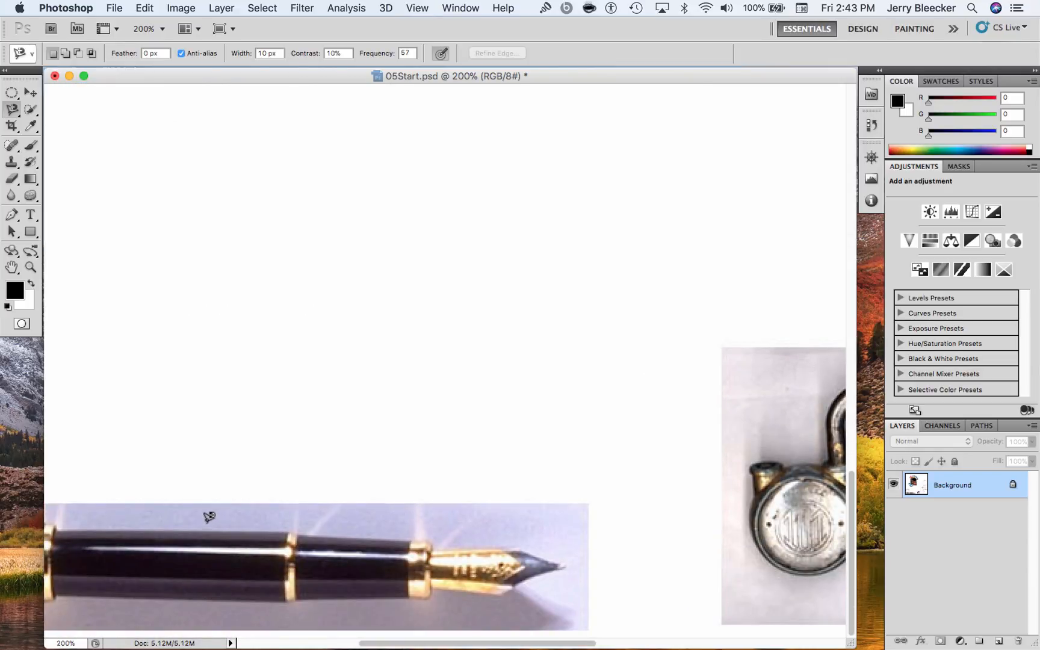
pyautogui.click(185, 527)
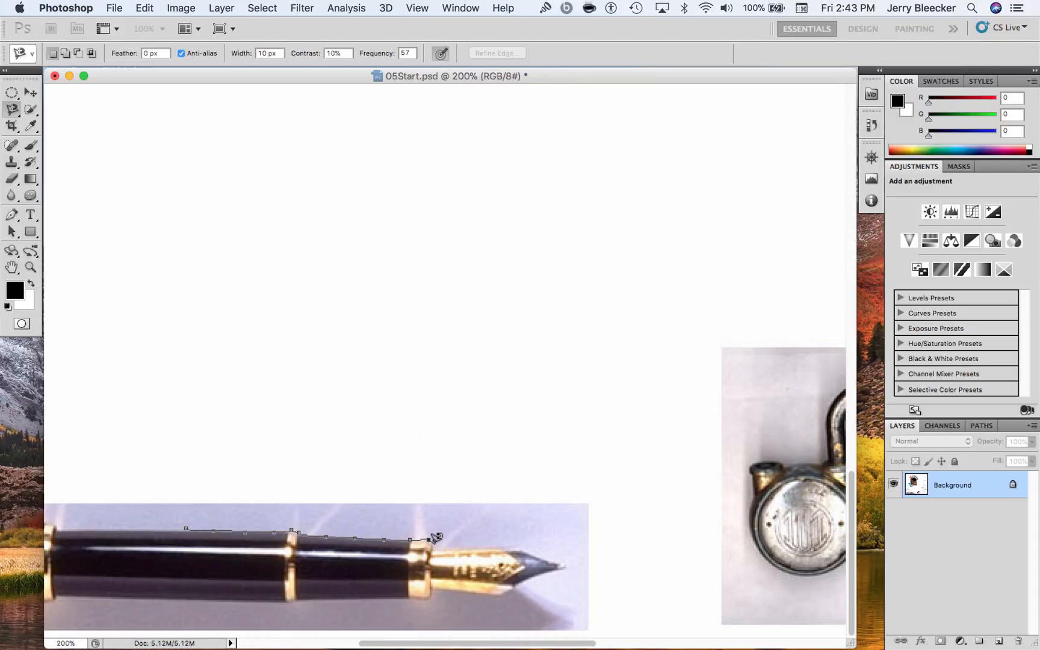
pyautogui.moveTo(438, 541)
pyautogui.mouseDown()
pyautogui.moveTo(504, 542)
pyautogui.moveTo(487, 533)
pyautogui.moveTo(494, 515)
pyautogui.moveTo(435, 428)
pyautogui.moveTo(426, 390)
pyautogui.moveTo(280, 309)
pyautogui.moveTo(353, 438)
pyautogui.moveTo(467, 496)
pyautogui.moveTo(304, 359)
pyautogui.mouseUp()
pyautogui.press('Escape')
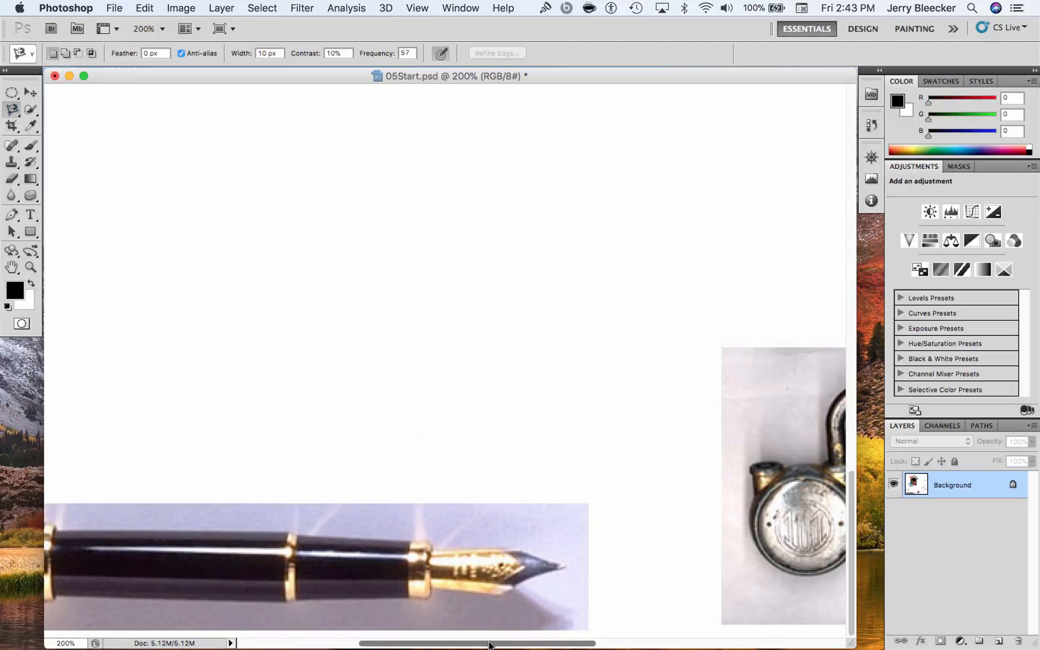
# Try a Quick Selection along the pen's front barrel towards the nib at 200% zoom, then deselect
pyautogui.moveTo(490, 641); pyautogui.dragTo(391, 633)
pyautogui.hscroll(-2, 391, 632)
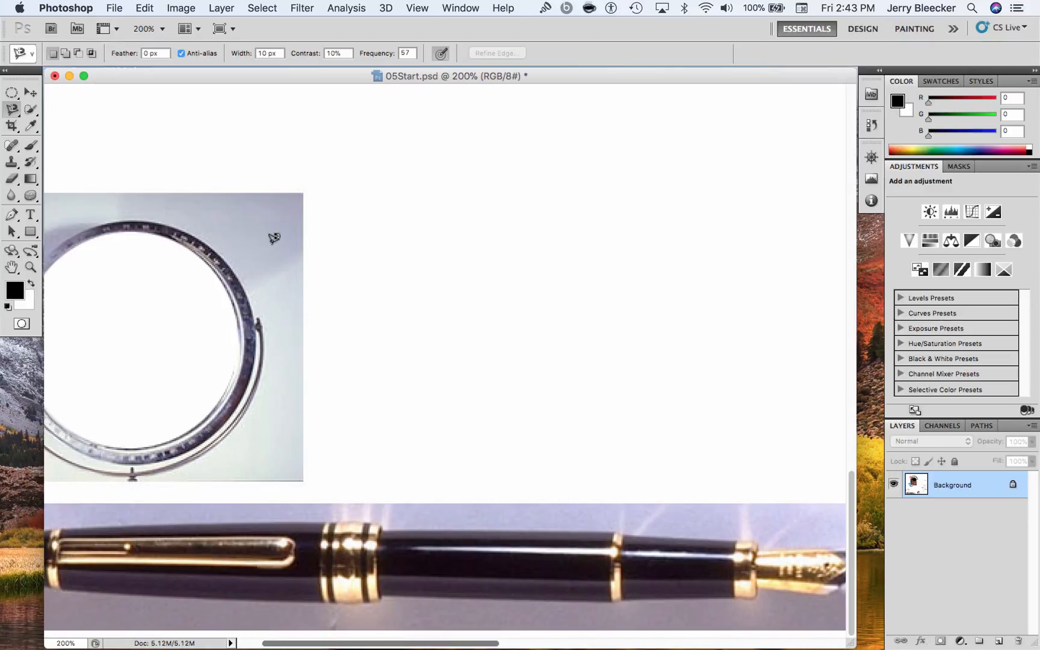
pyautogui.click(30, 109)
pyautogui.moveTo(413, 550)
pyautogui.mouseDown()
pyautogui.moveTo(632, 569)
pyautogui.moveTo(772, 567)
pyautogui.mouseUp()
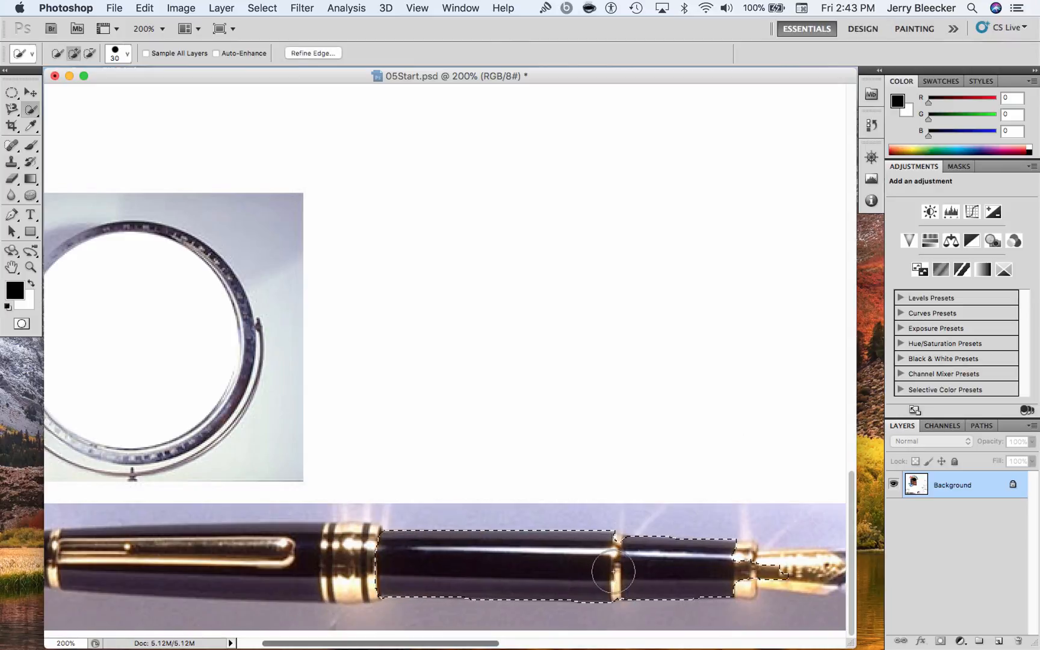
pyautogui.press('super+d')
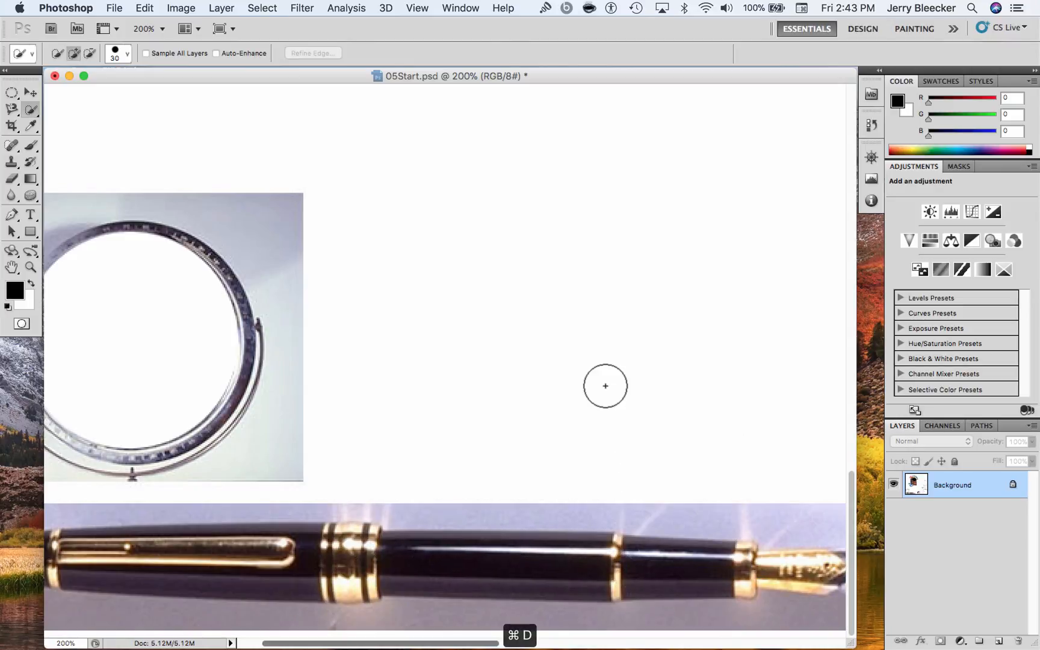
# Try outlining the fountain pen from its front barrel to the nib with the Polygonal Lasso tool
pyautogui.click(12, 109)
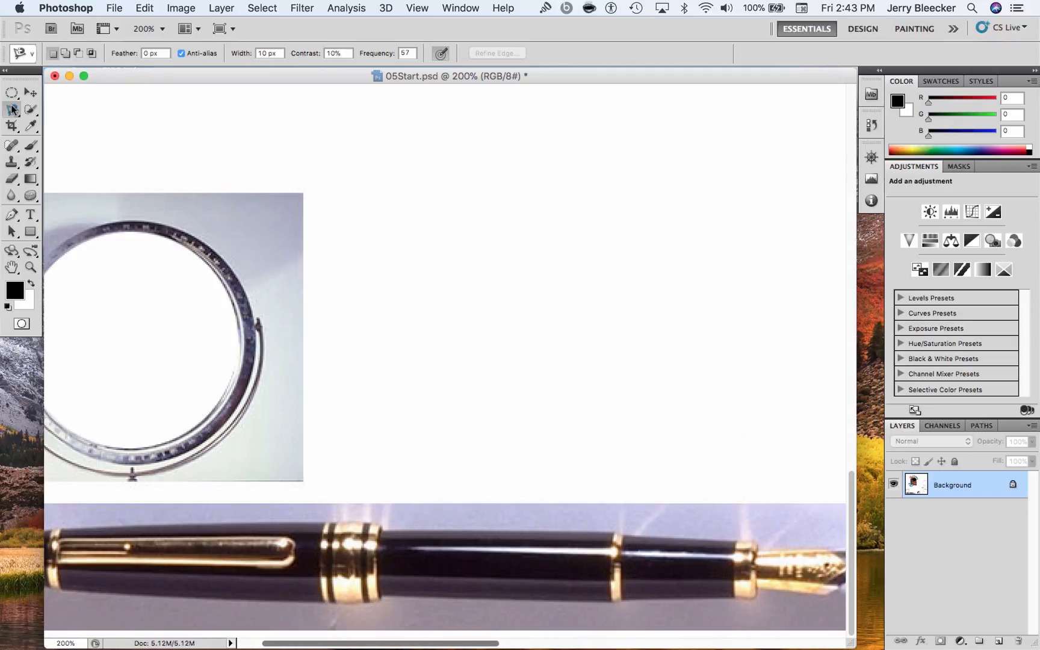
pyautogui.click(12, 110)
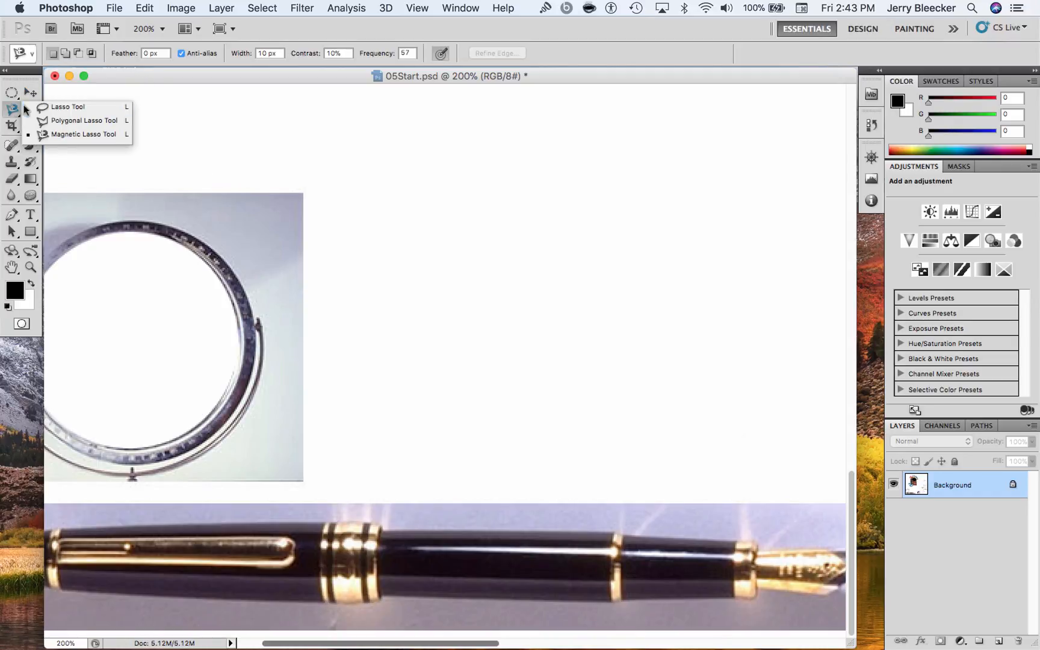
pyautogui.click(90, 121)
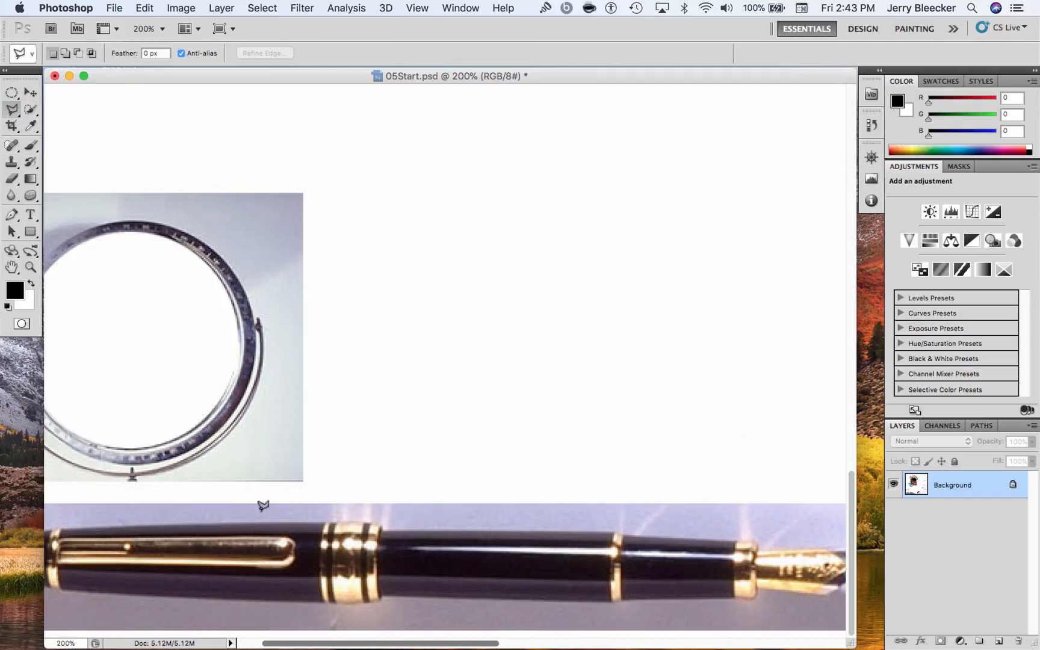
pyautogui.click(385, 529)
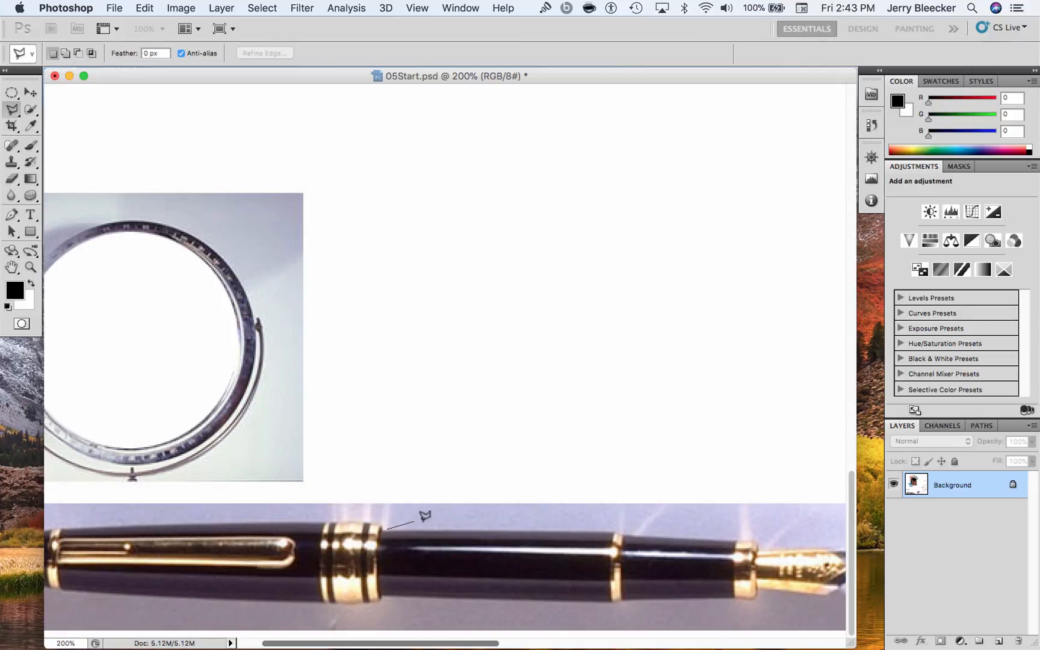
pyautogui.click(620, 530)
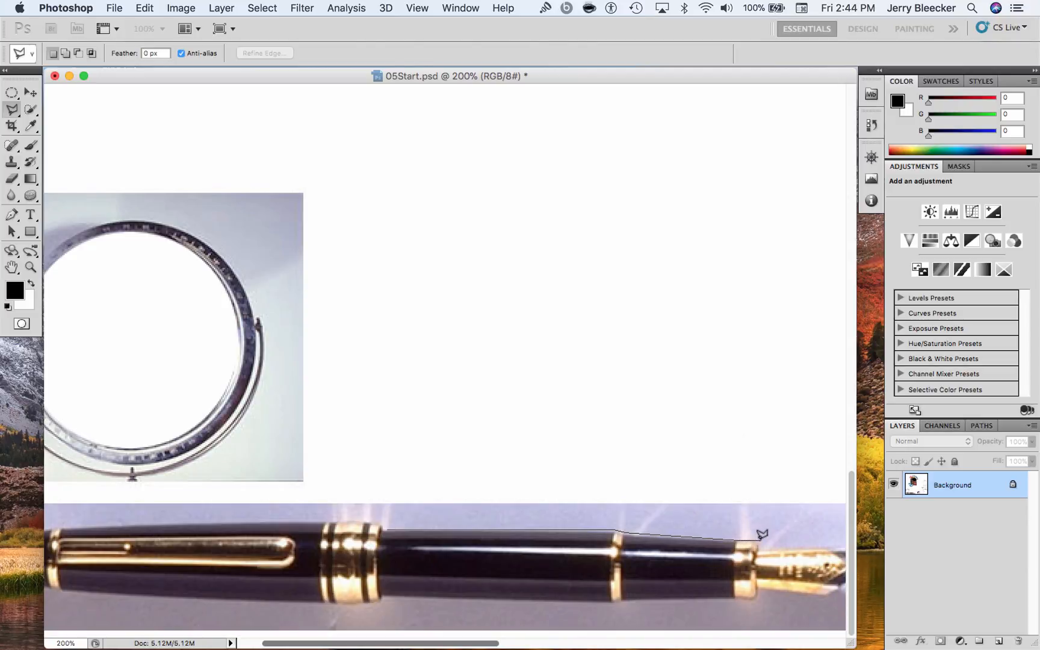
pyautogui.press('super+minus')
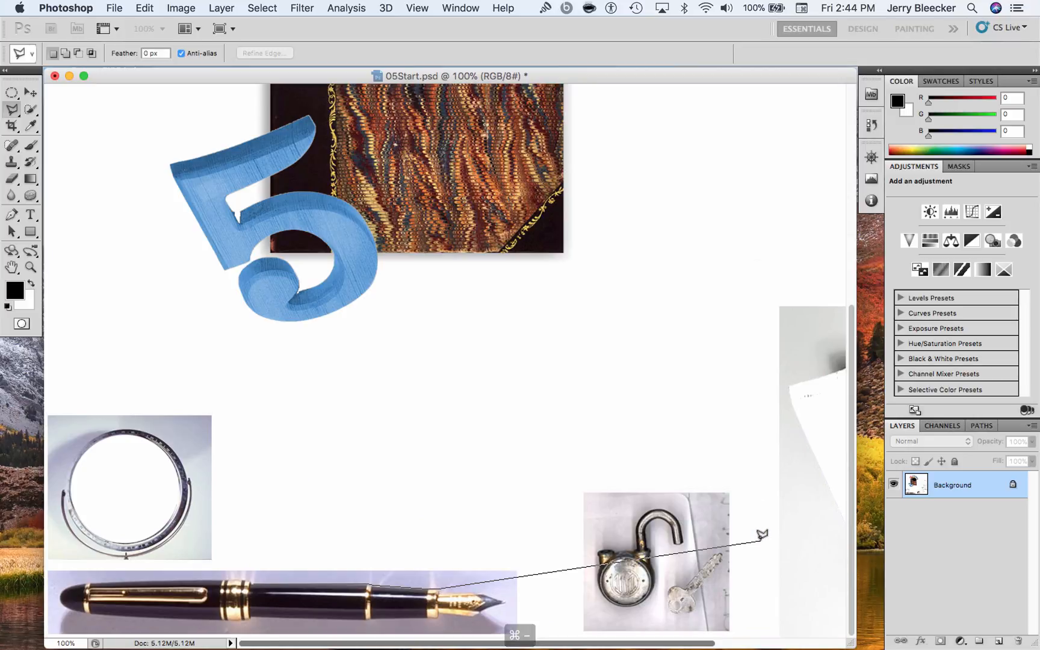
pyautogui.click(438, 589)
pyautogui.press('super+equal')
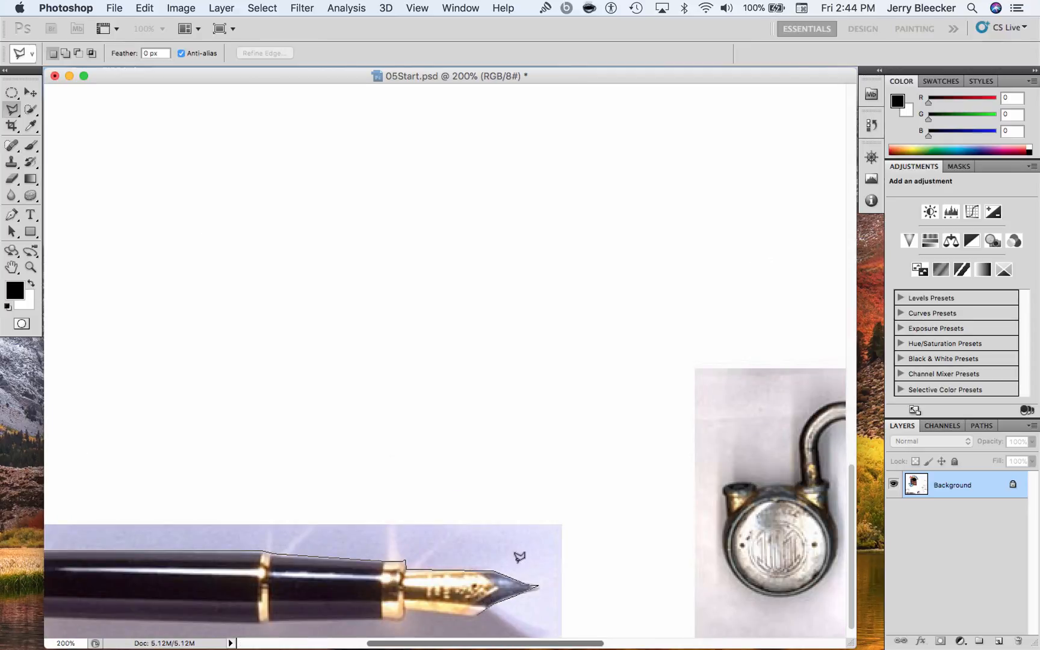
# Try to undo the last lasso point on the pen, then cancel the unfinished outline
pyautogui.press('super+d')
pyautogui.click(429, 538)
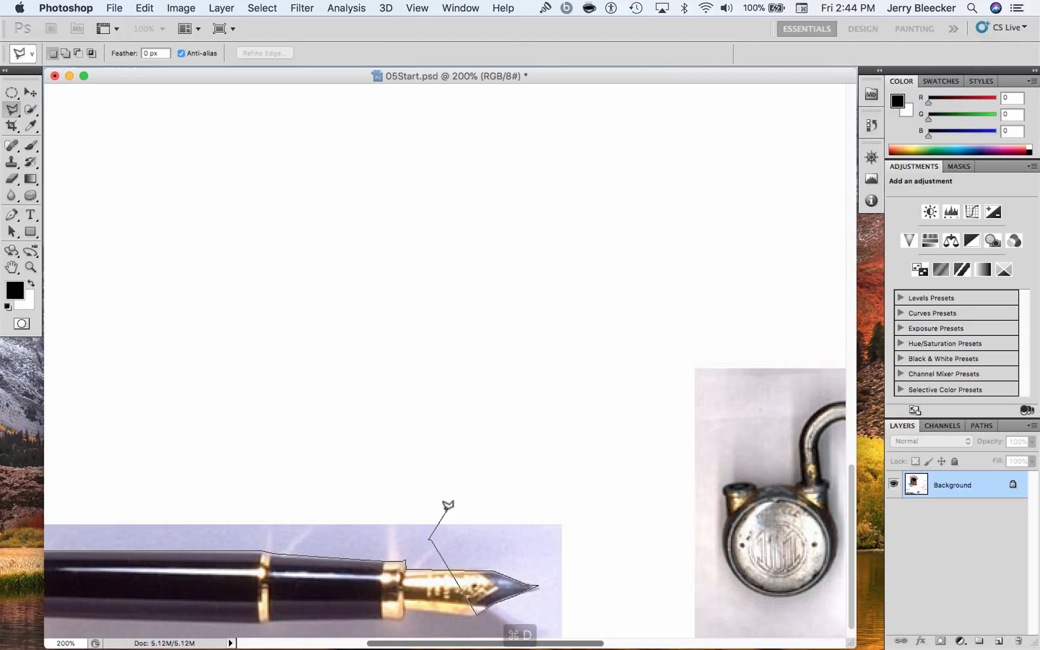
pyautogui.press('super+z')
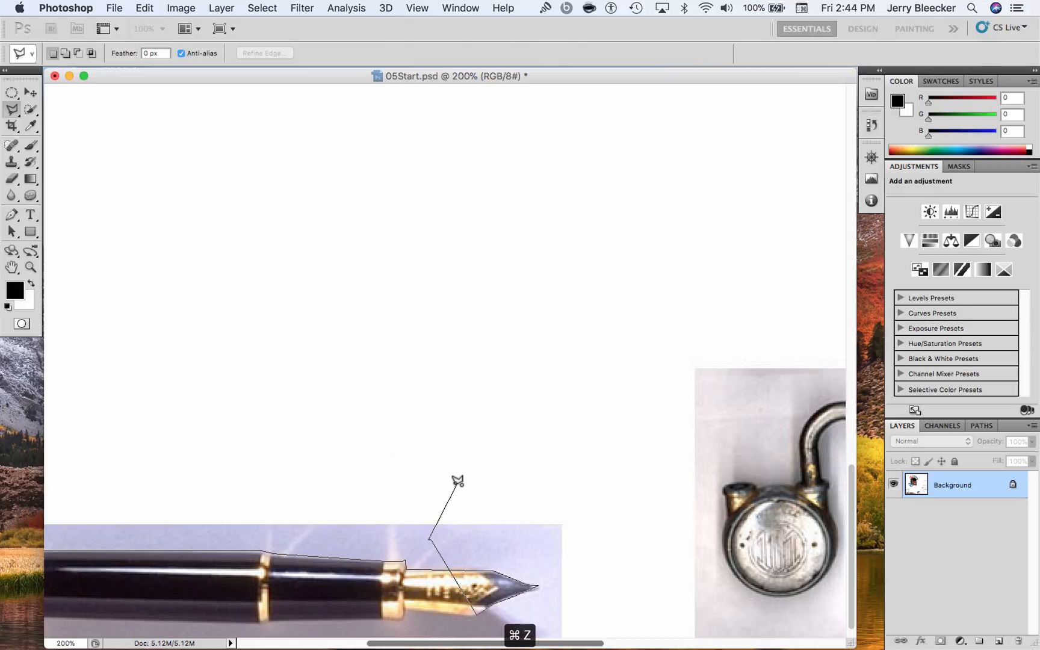
pyautogui.click(440, 529)
pyautogui.click(292, 313)
pyautogui.click(524, 346)
pyautogui.click(441, 334)
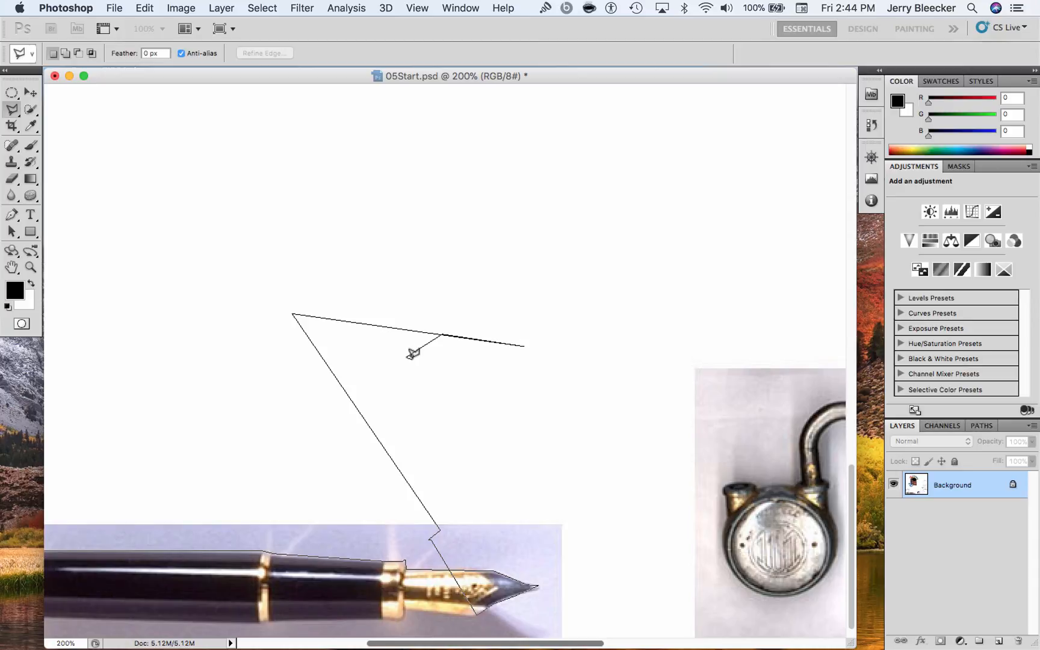
pyautogui.click(406, 356)
pyautogui.press('Escape')
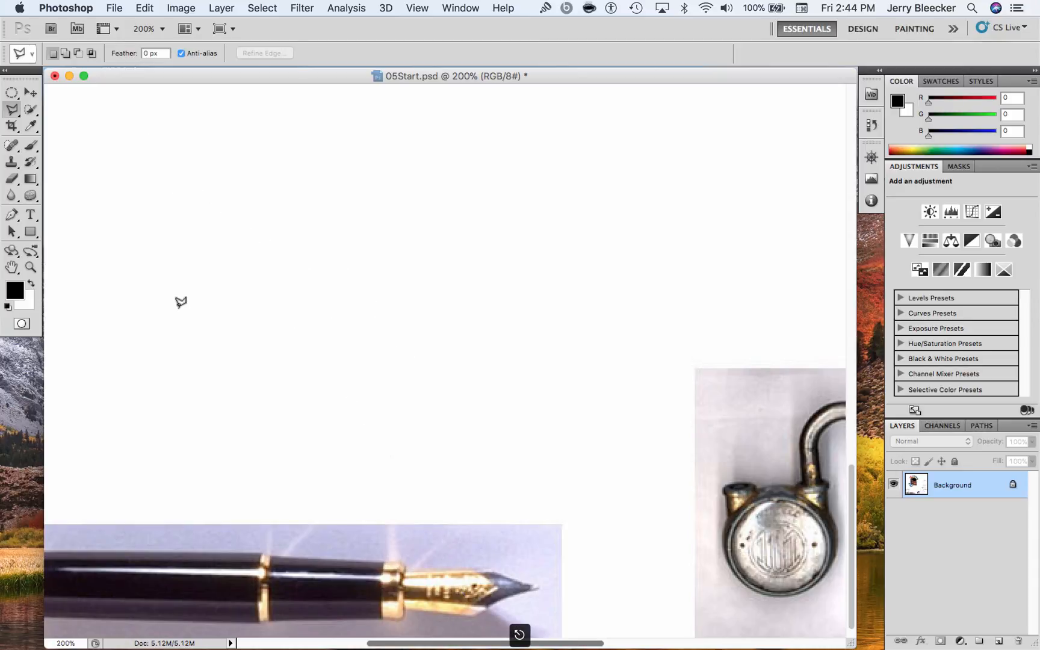
# Select the whole fountain pen with a closed Polygonal Lasso outline starting beside the centre gold band
pyautogui.moveTo(400, 645); pyautogui.dragTo(291, 618)
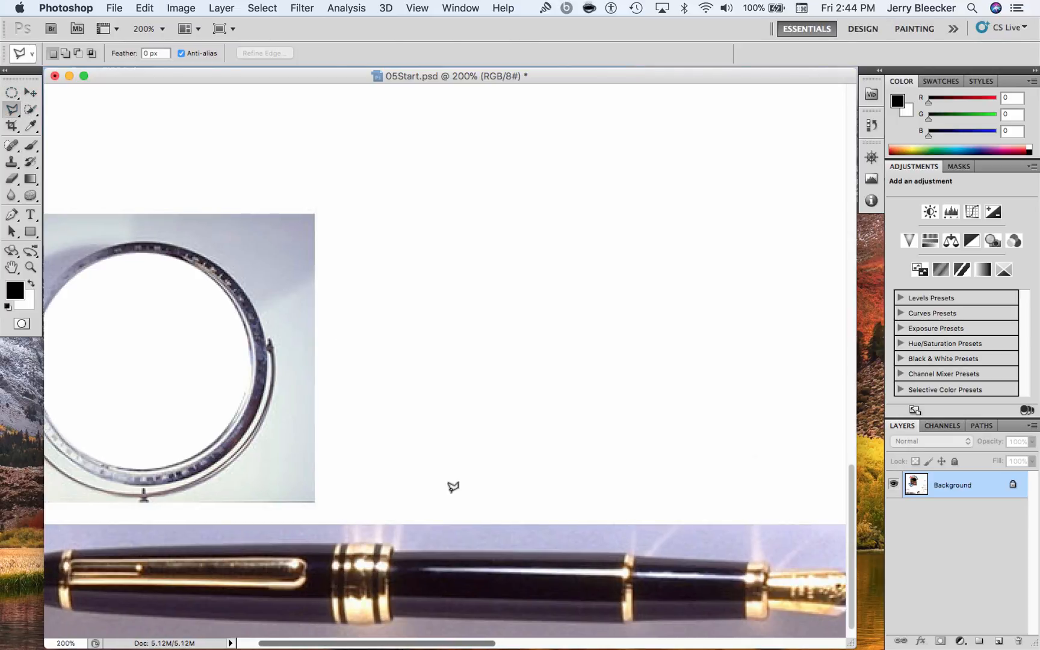
pyautogui.click(397, 549)
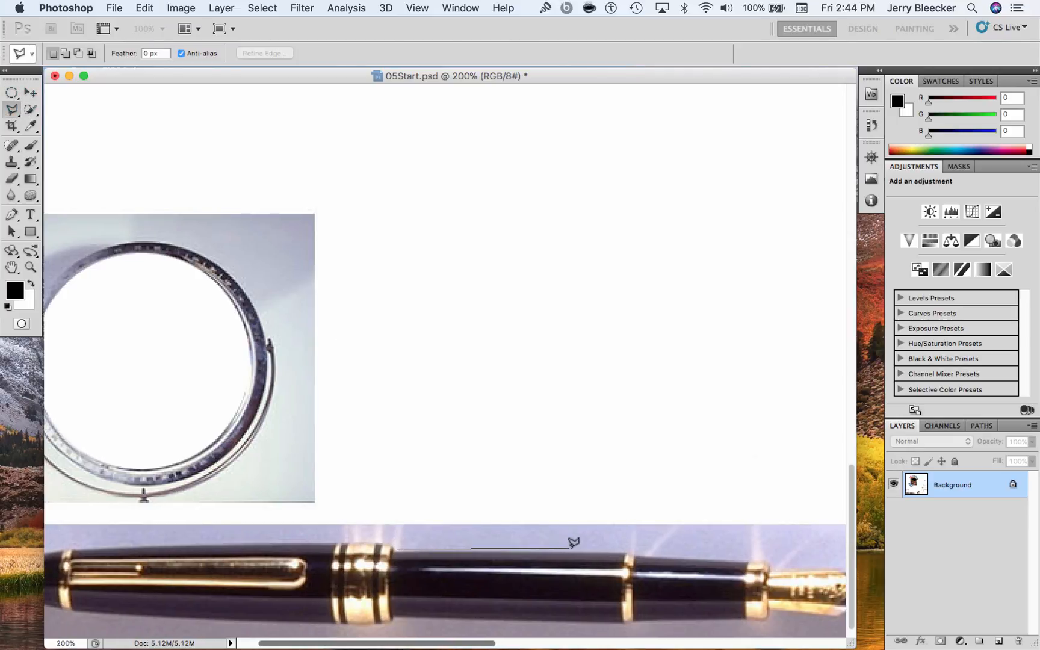
pyautogui.click(628, 551)
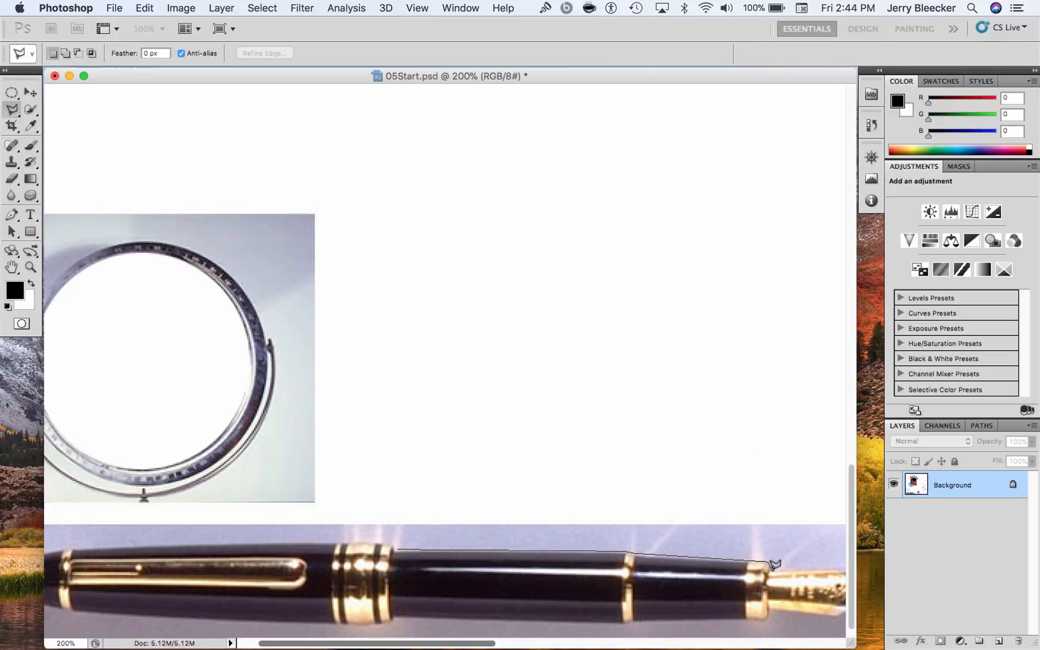
pyautogui.press('super+minus')
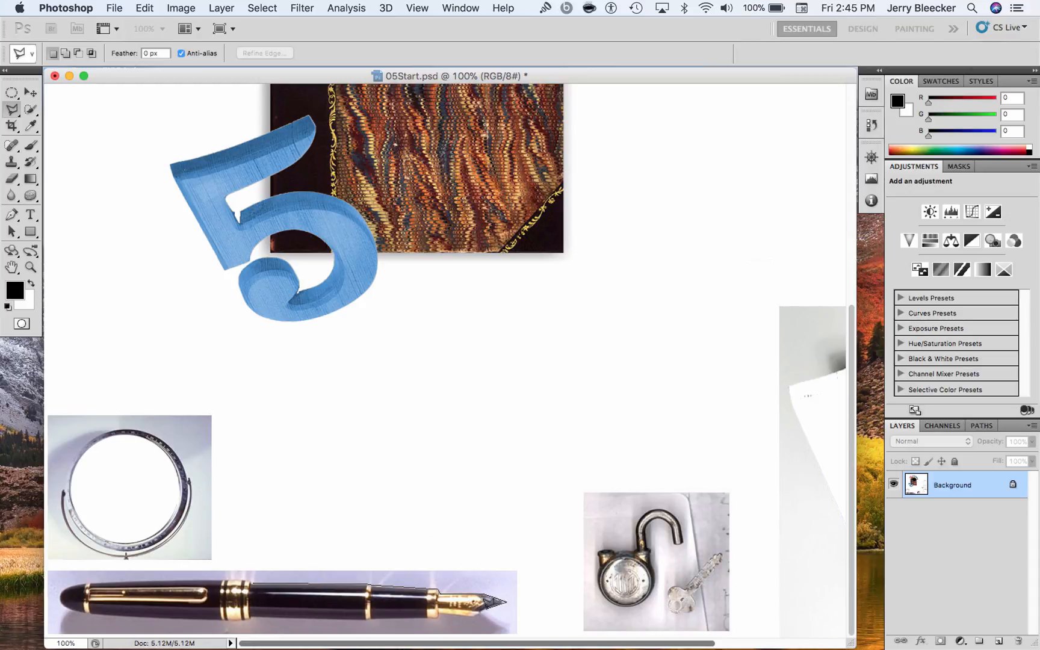
pyautogui.click(477, 616)
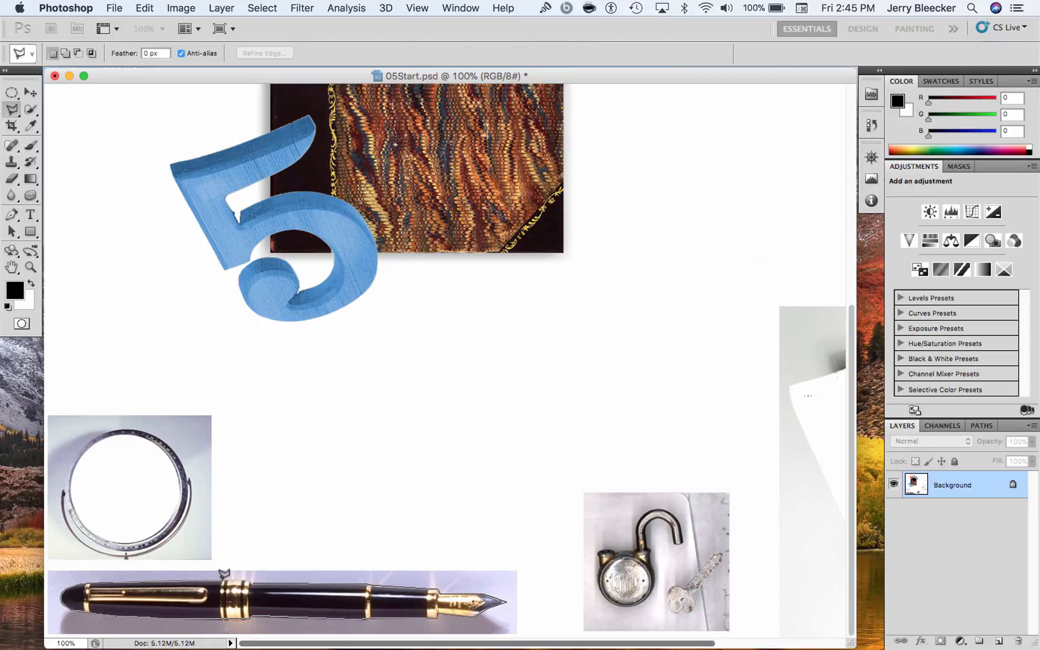
pyautogui.click(256, 576)
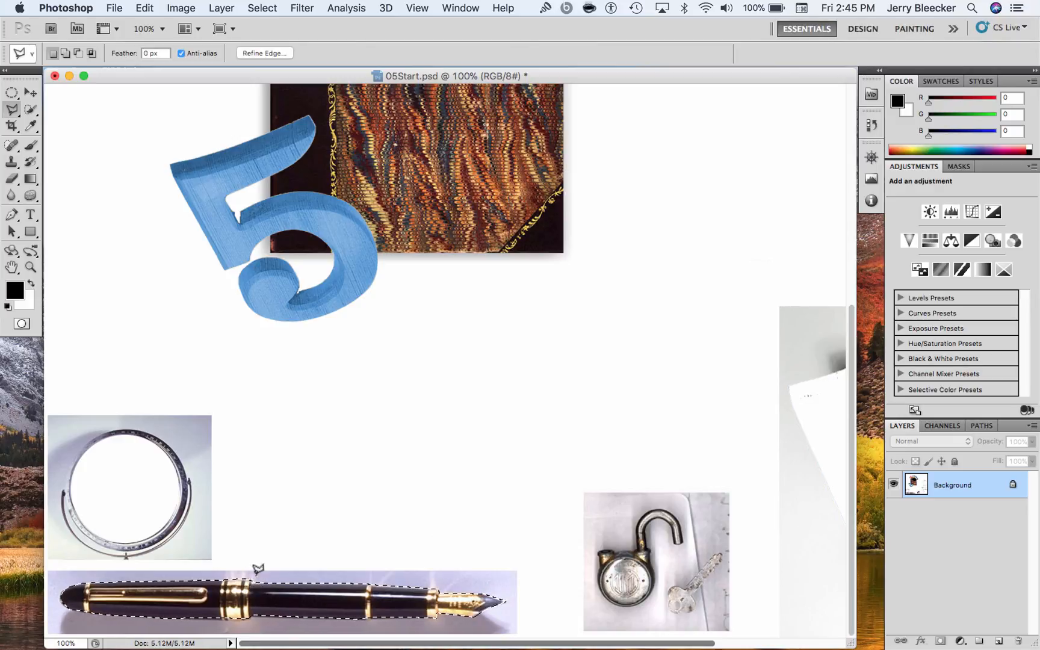
# Move the selected pen out of its photo to the blank area below the book cover
pyautogui.press('super+minus')
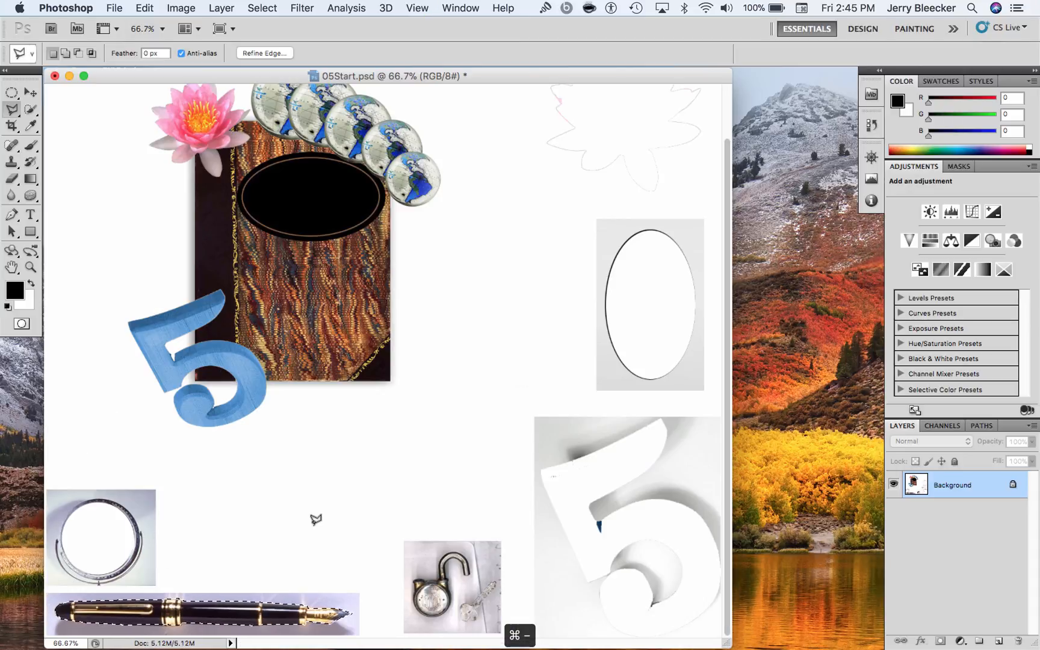
pyautogui.click(30, 92)
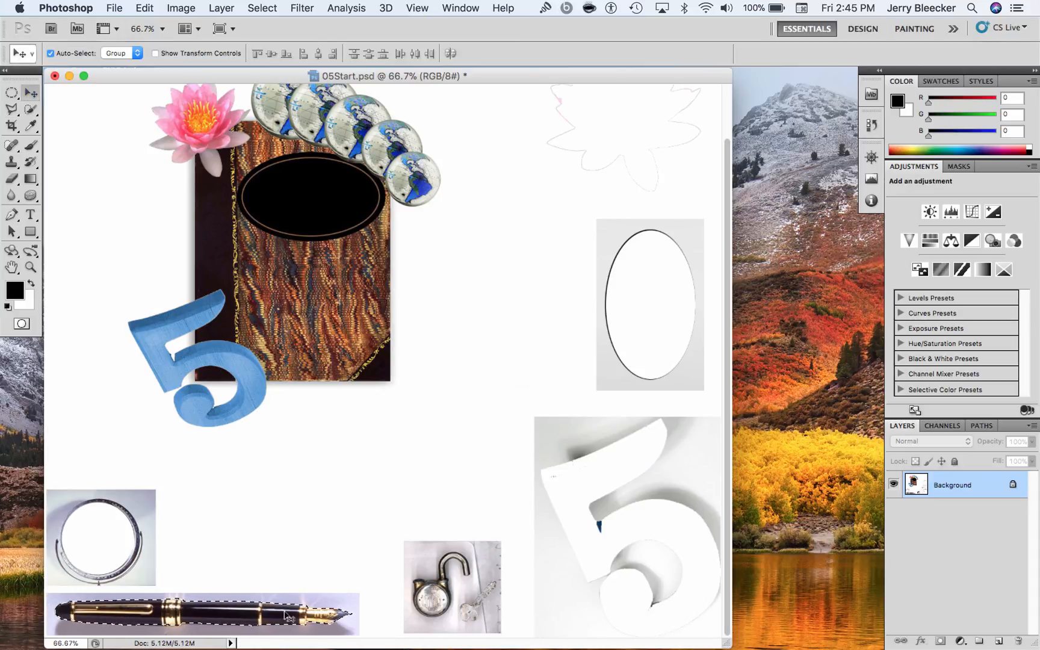
pyautogui.moveTo(259, 610)
pyautogui.mouseDown()
pyautogui.moveTo(404, 415)
pyautogui.moveTo(395, 460)
pyautogui.mouseUp()
# Try rotating the selected pen with Free Transform, then cancel the transformation
pyautogui.press('m')
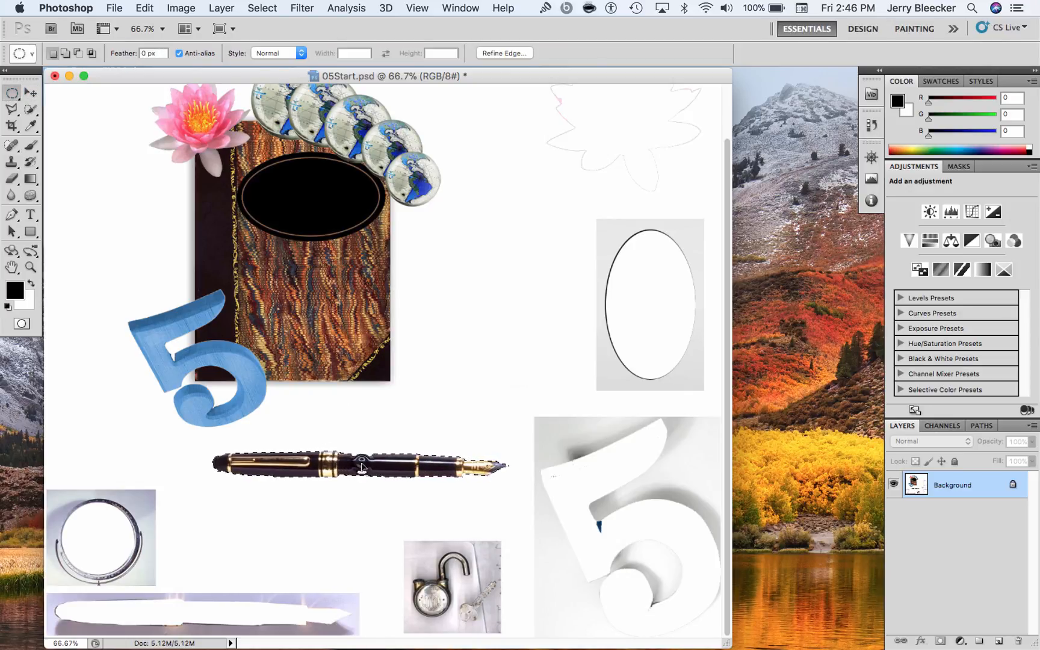
pyautogui.rightClick(363, 465)
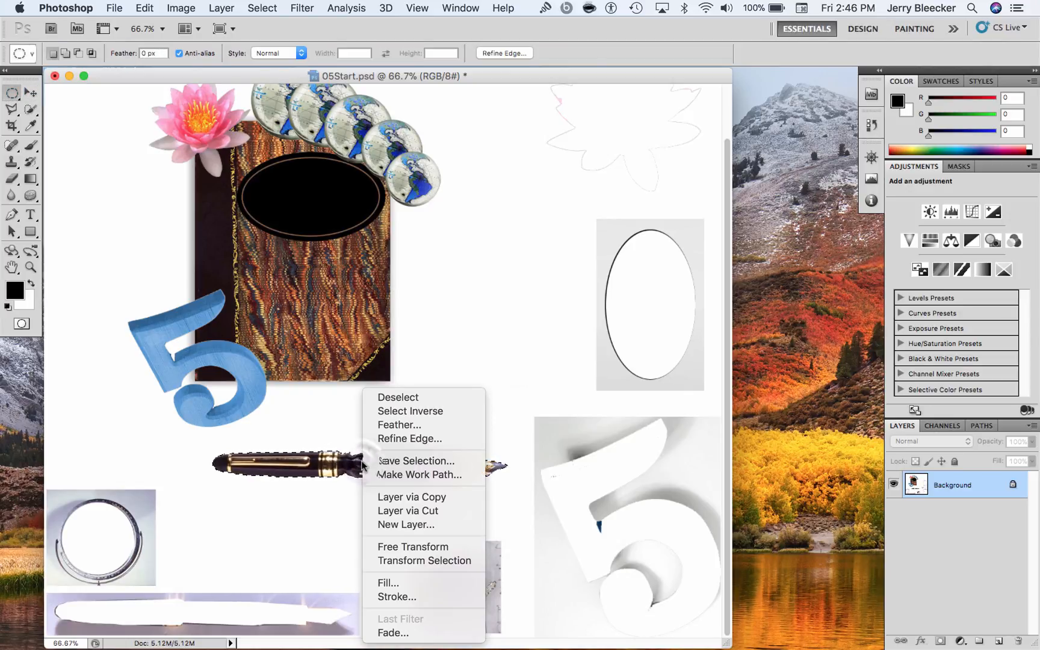
pyautogui.click(432, 557)
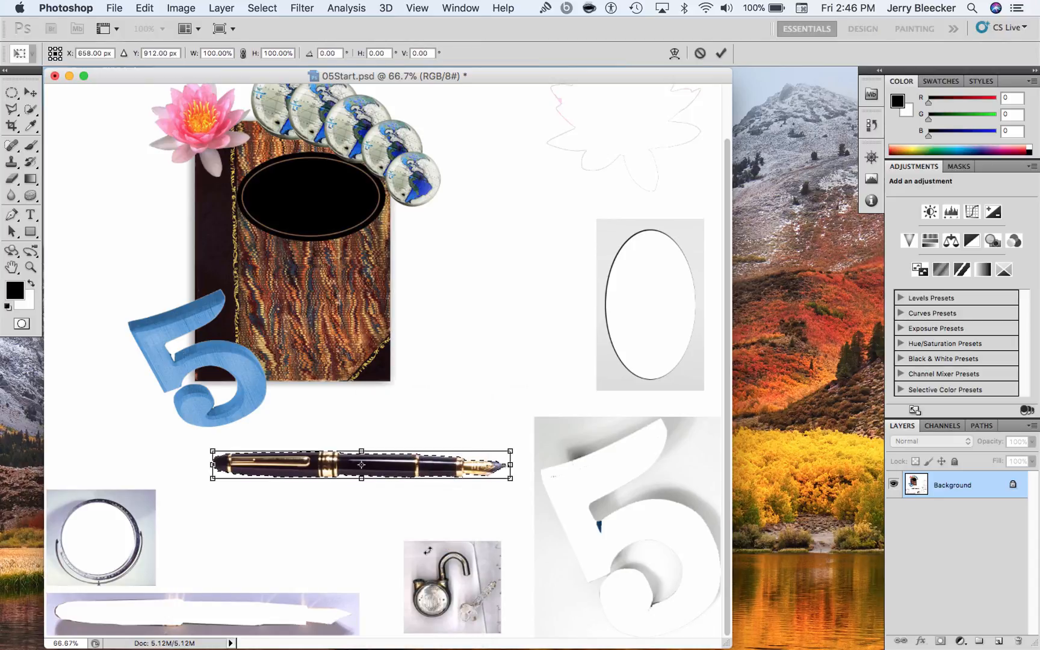
pyautogui.rightClick(405, 476)
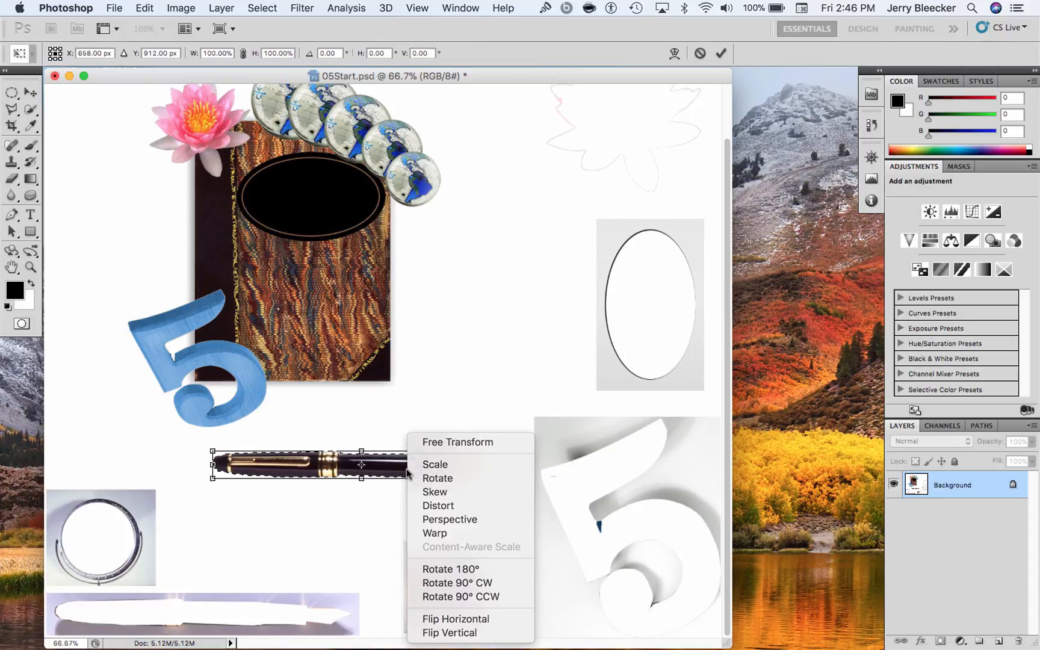
pyautogui.click(430, 444)
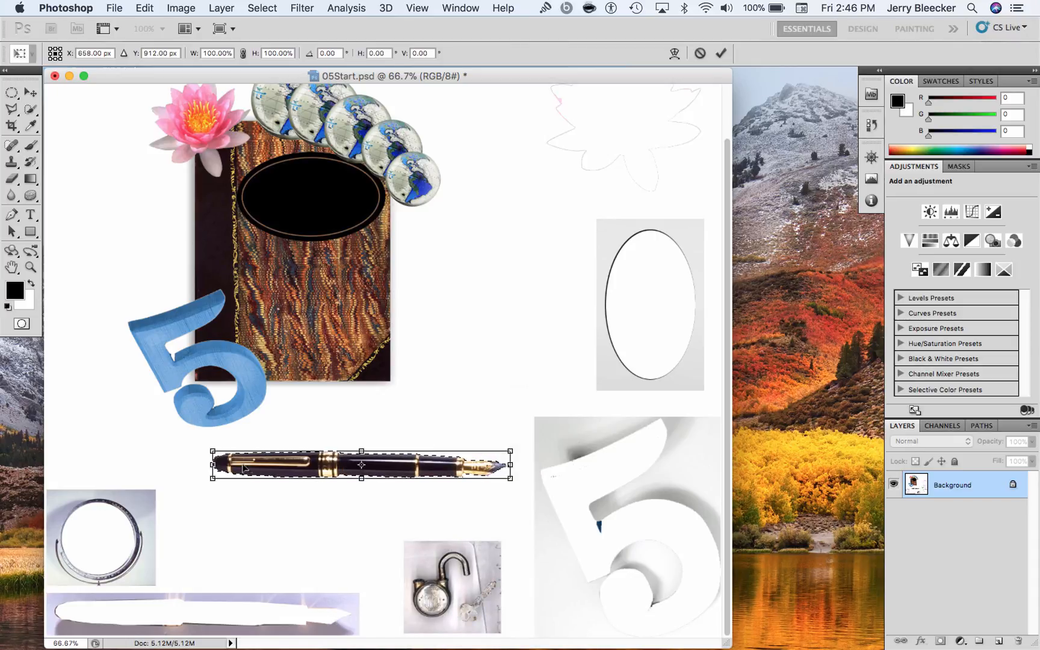
pyautogui.moveTo(204, 443); pyautogui.dragTo(324, 393)
pyautogui.press('super+z')
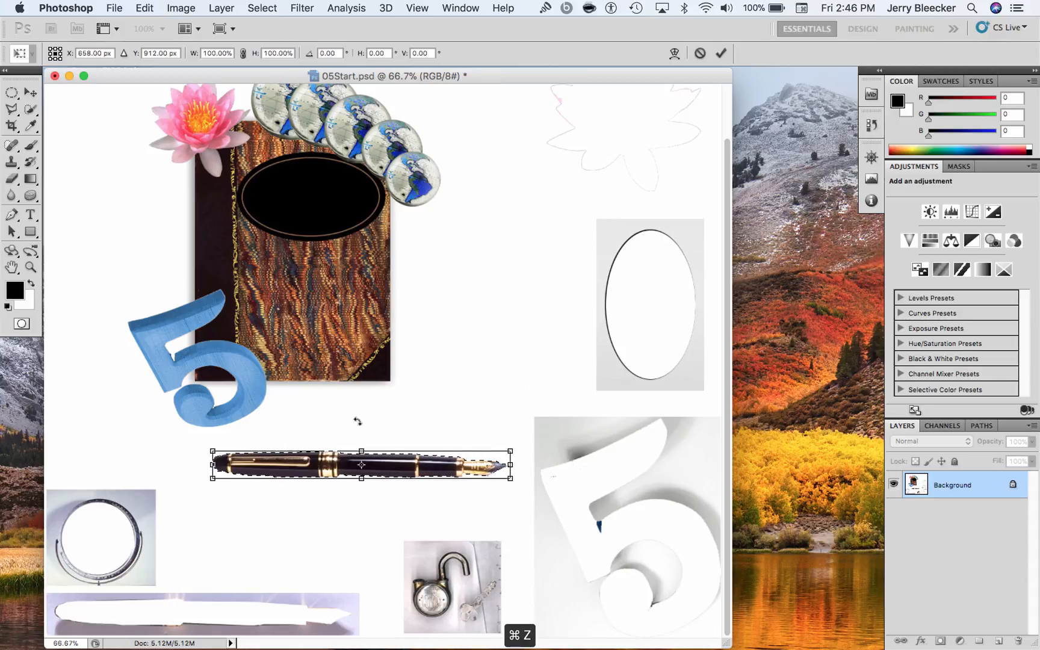
pyautogui.press('Escape')
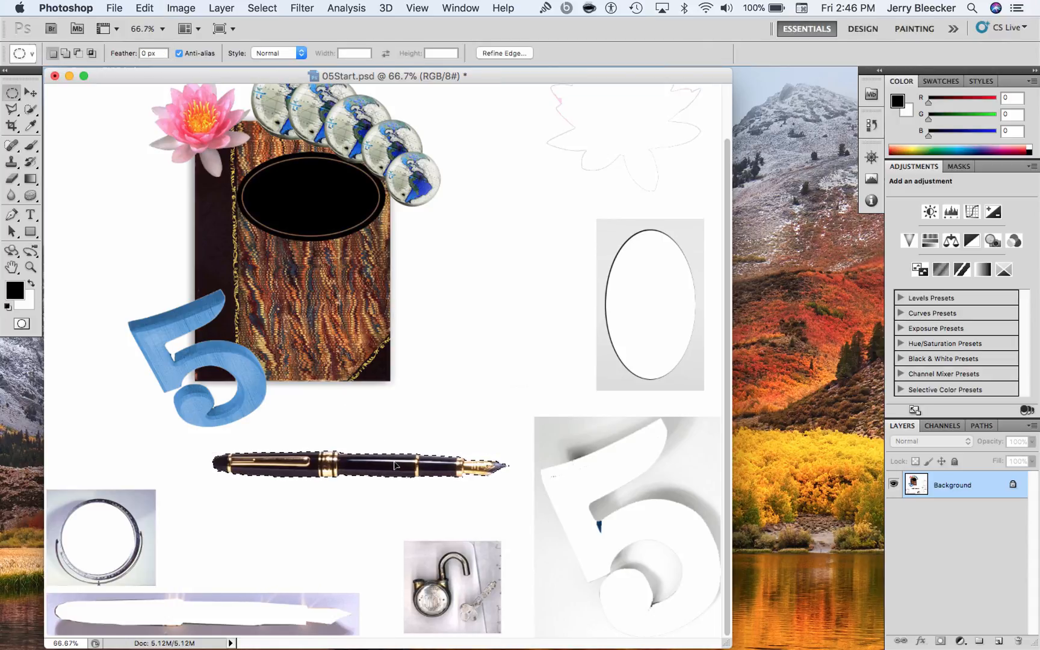
# With Free Transform, rotate the selected pen about 135° and scale it proportionally to about 86.75%, over the book's lower corner
pyautogui.rightClick(385, 464)
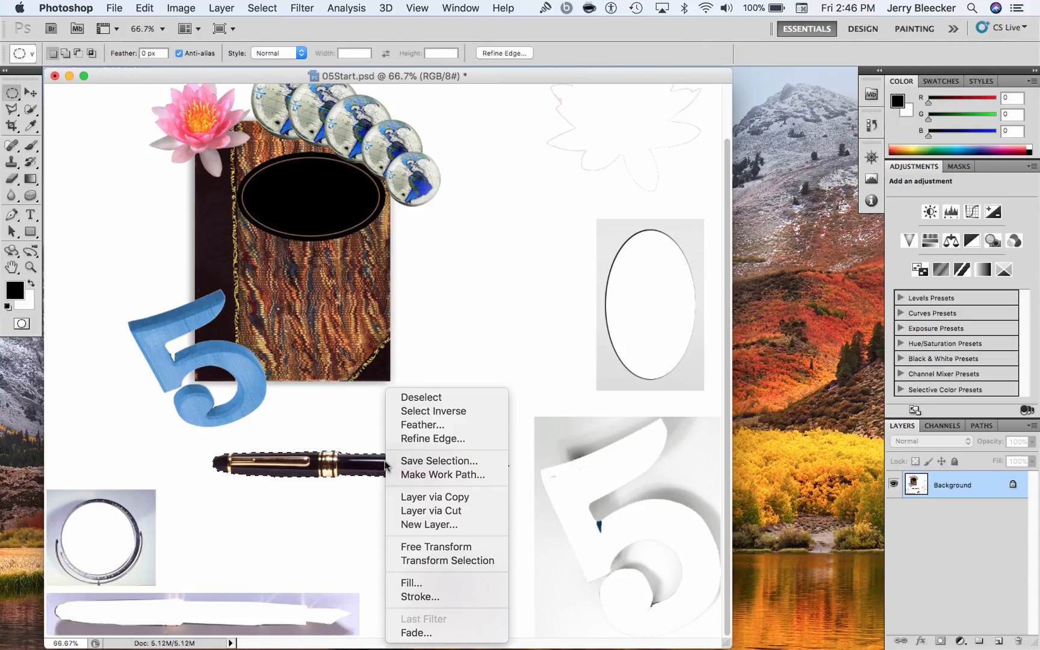
pyautogui.click(446, 546)
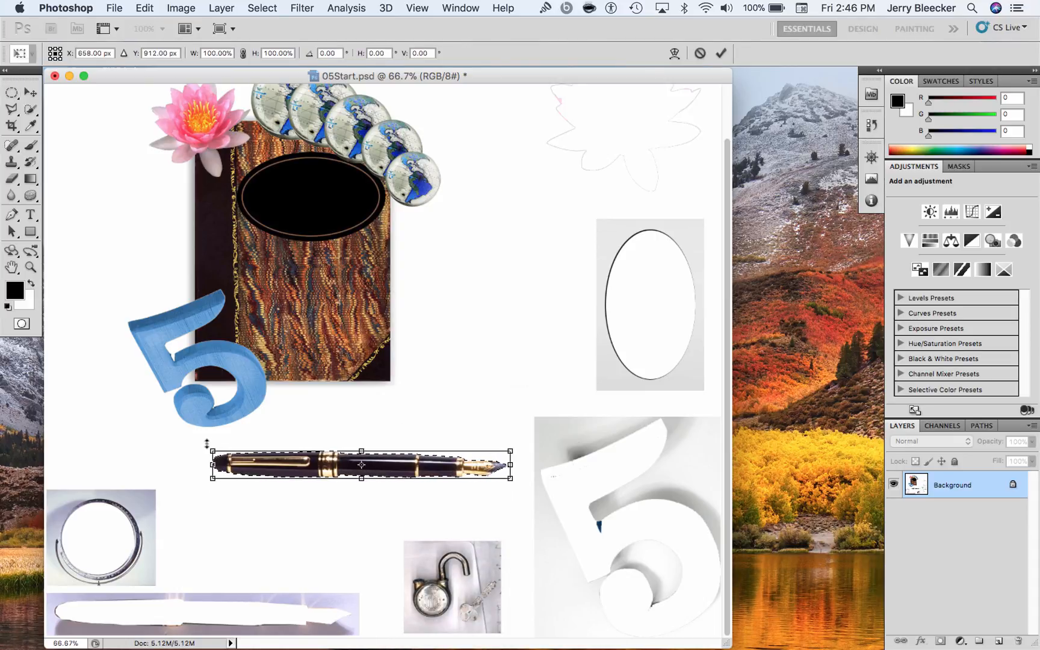
pyautogui.moveTo(204, 434); pyautogui.dragTo(418, 316)
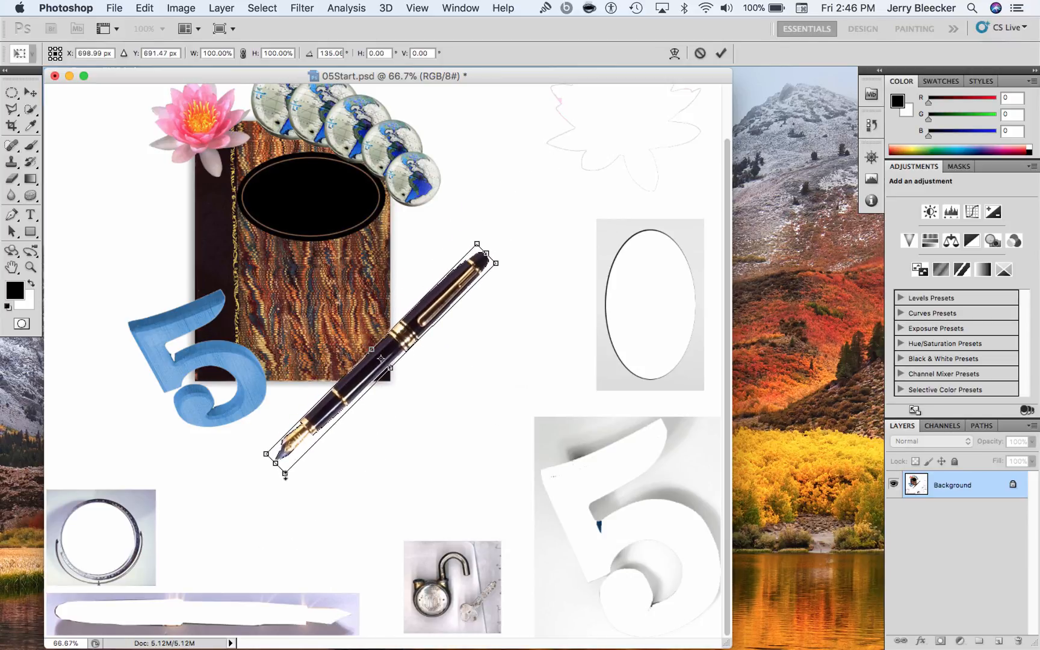
pyautogui.moveTo(286, 474); pyautogui.dragTo(308, 444)
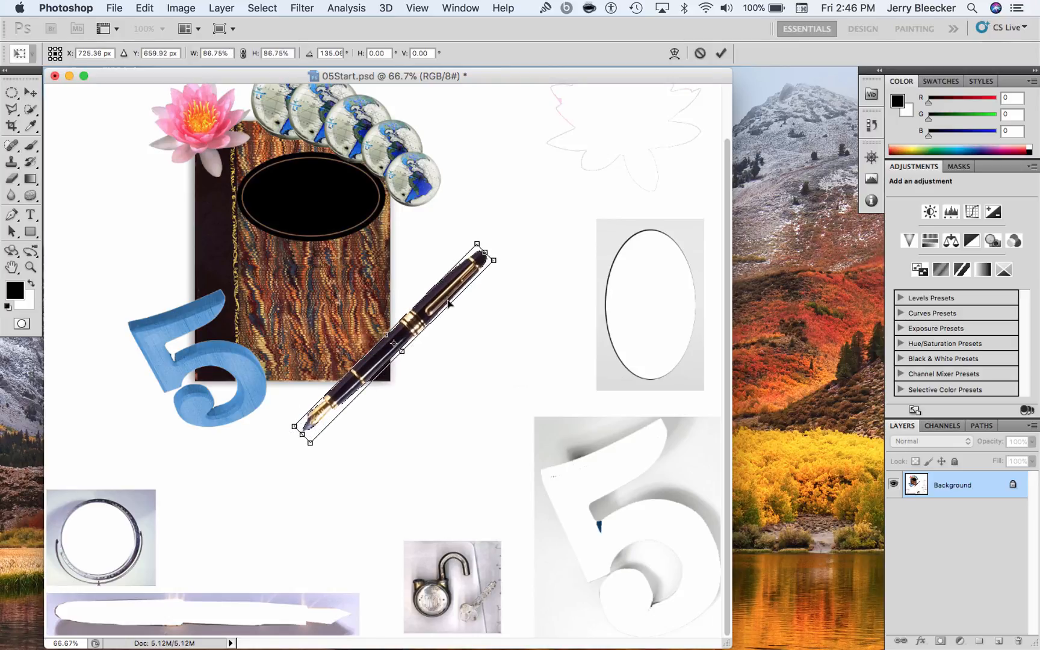
pyautogui.moveTo(440, 307); pyautogui.dragTo(437, 320)
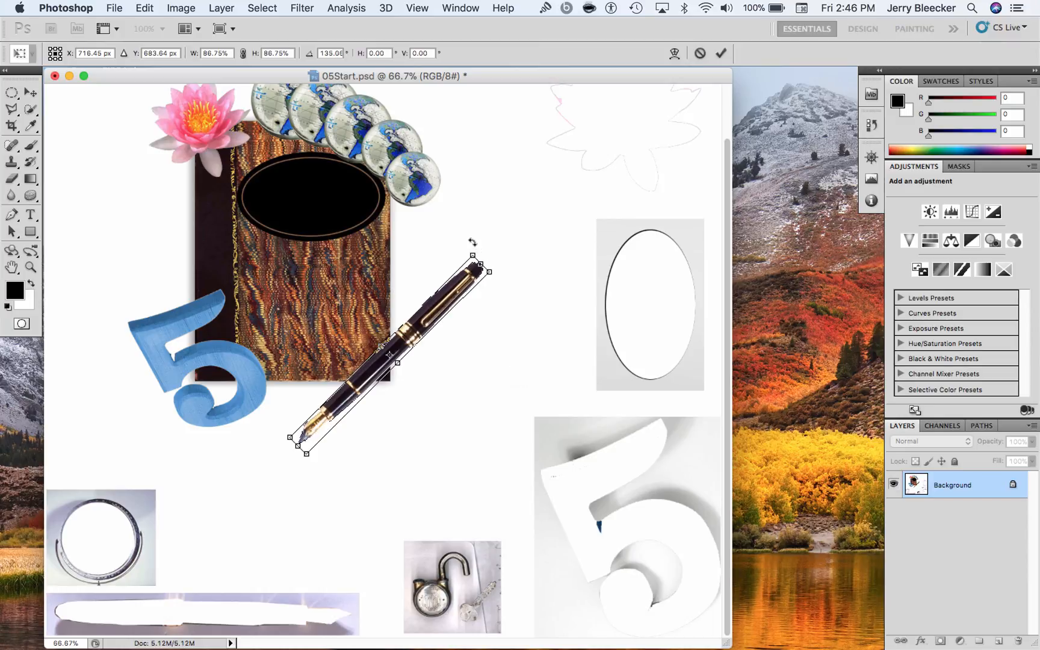
# Turn the pen to about 54.66°, place it diagonally across the book cover, apply the transformation and deselect
pyautogui.moveTo(472, 245); pyautogui.dragTo(308, 241)
pyautogui.moveTo(345, 304); pyautogui.dragTo(341, 304)
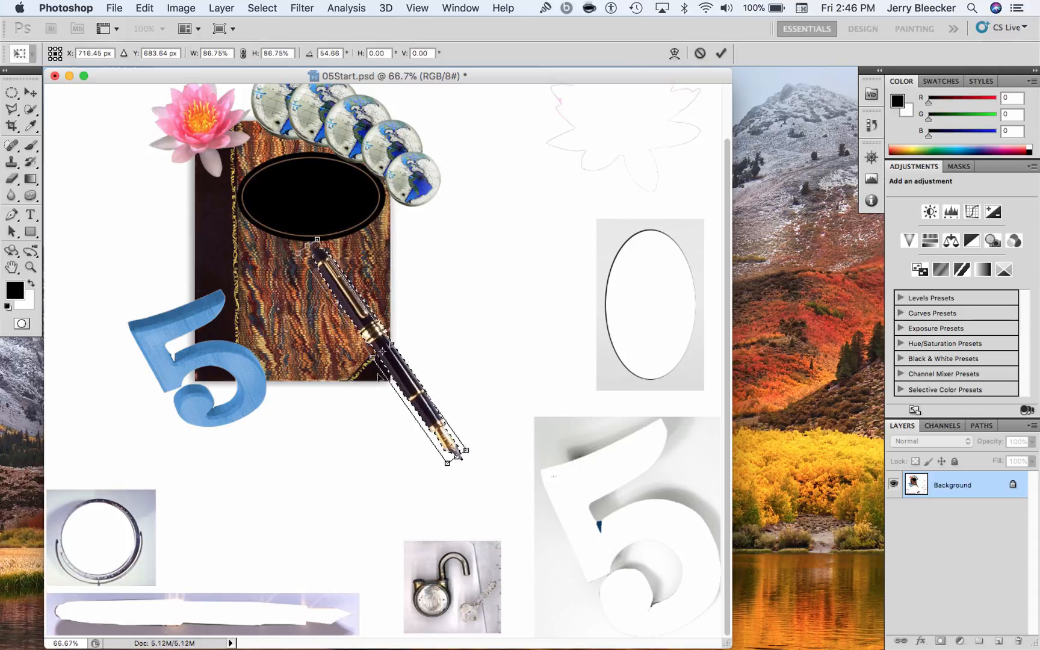
pyautogui.moveTo(396, 382); pyautogui.dragTo(300, 346)
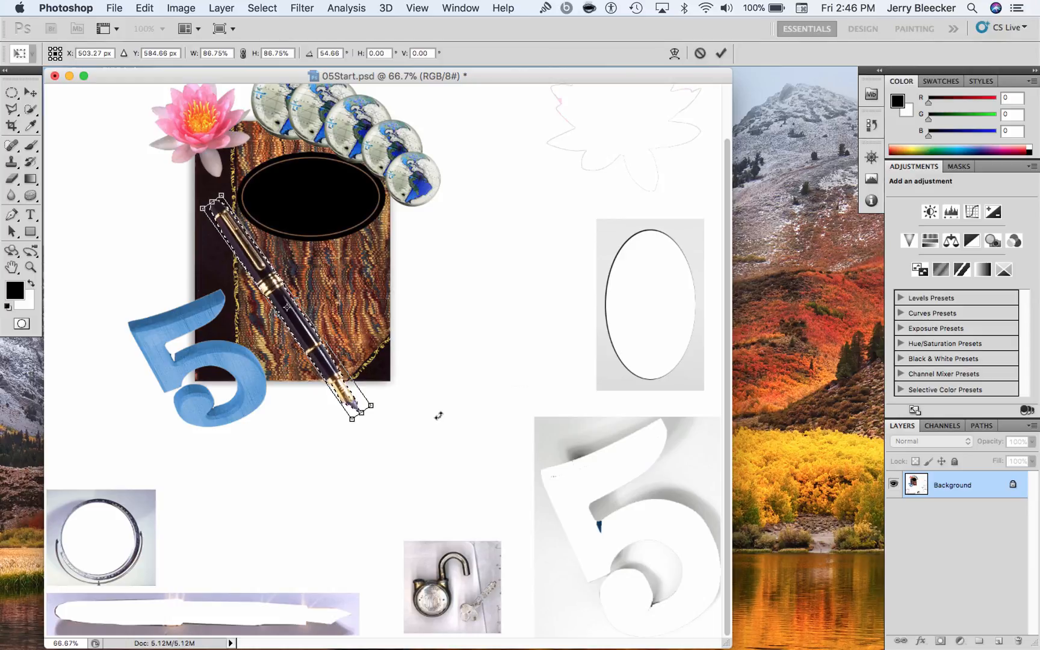
pyautogui.press('Return')
pyautogui.press('super+d')
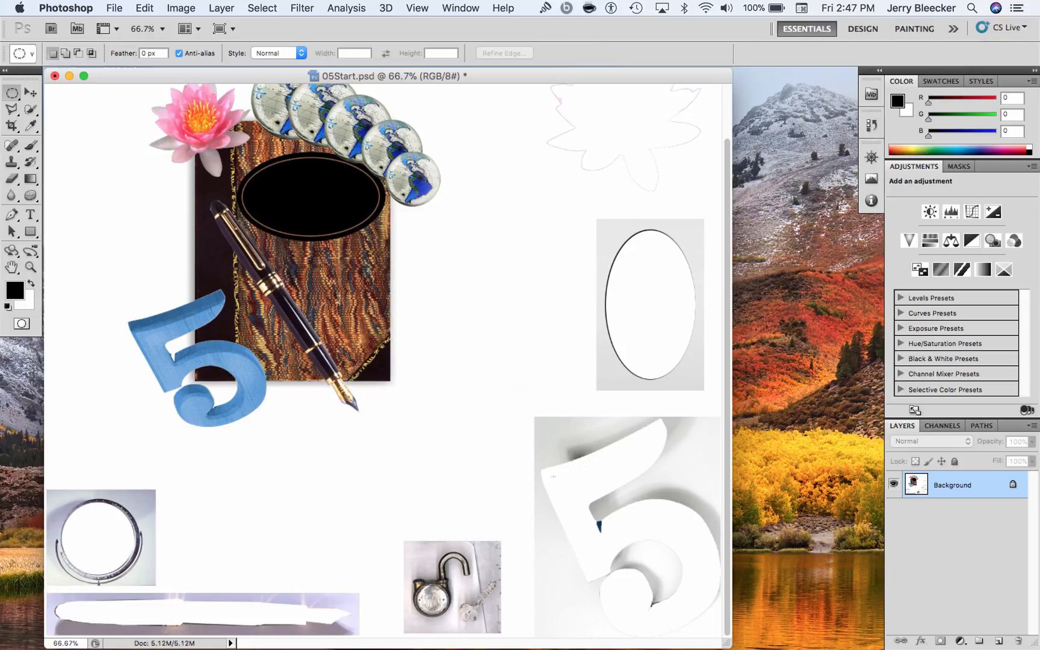
# Bring the photo of the padlock and key into view at 200% zoom
pyautogui.press('super+equal')
pyautogui.press('super+equal')
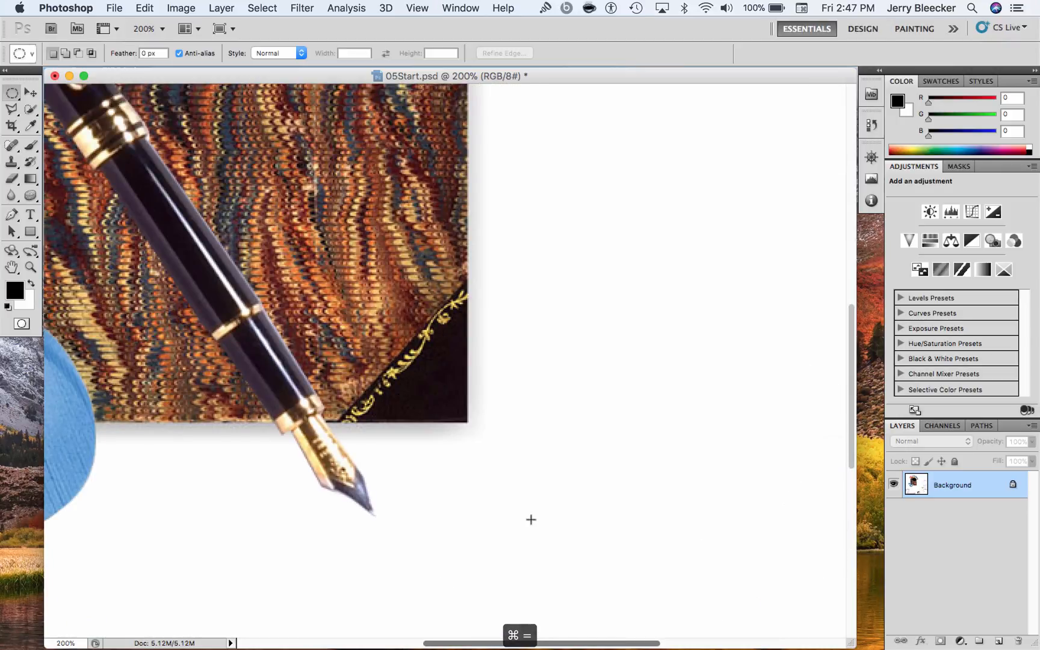
pyautogui.scroll(-10, 531, 519)
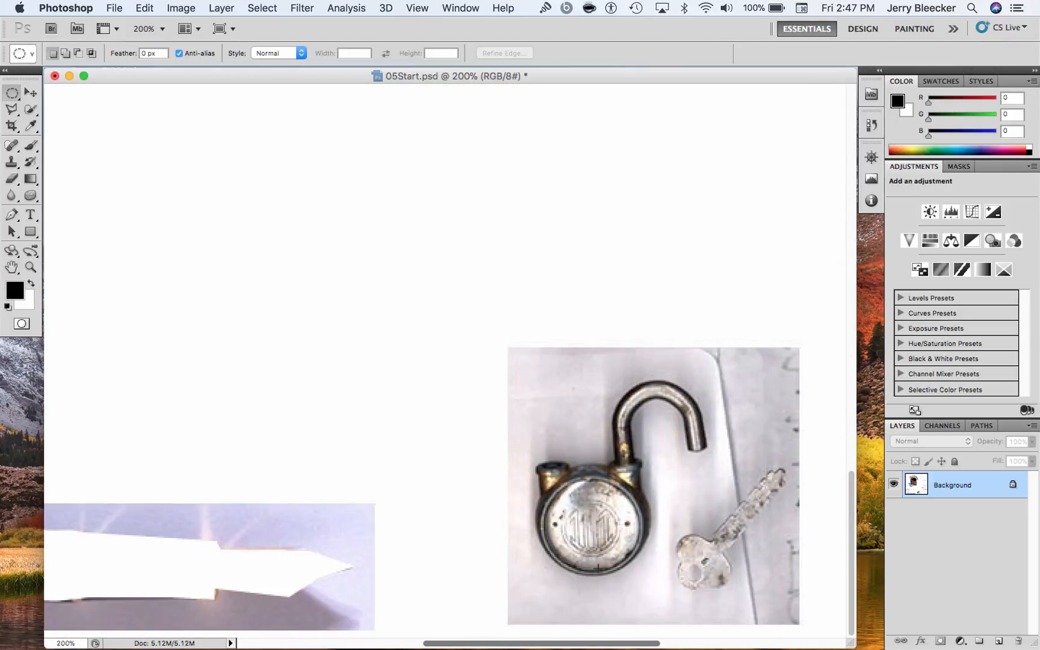
pyautogui.moveTo(570, 643); pyautogui.dragTo(618, 641)
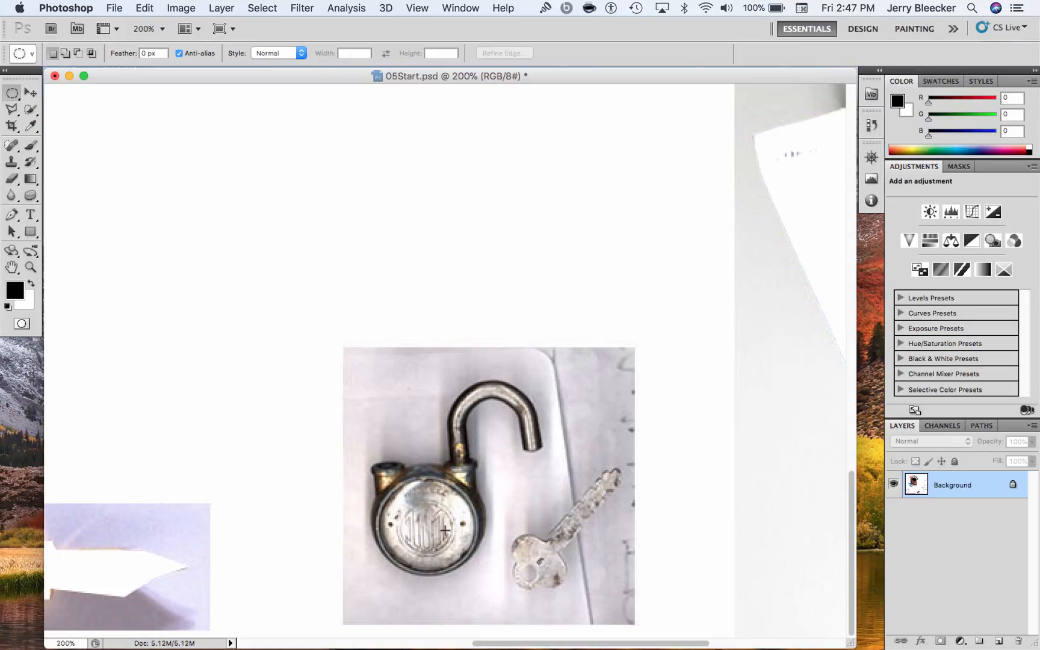
# Try selecting the padlock with the Quick Selection tool at a 30 px brush, and deselect
pyautogui.click(30, 109)
pyautogui.moveTo(448, 462)
pyautogui.mouseDown()
pyautogui.moveTo(404, 493)
pyautogui.moveTo(437, 442)
pyautogui.moveTo(491, 391)
pyautogui.moveTo(527, 415)
pyautogui.moveTo(530, 443)
pyautogui.mouseUp()
pyautogui.press('super+d')
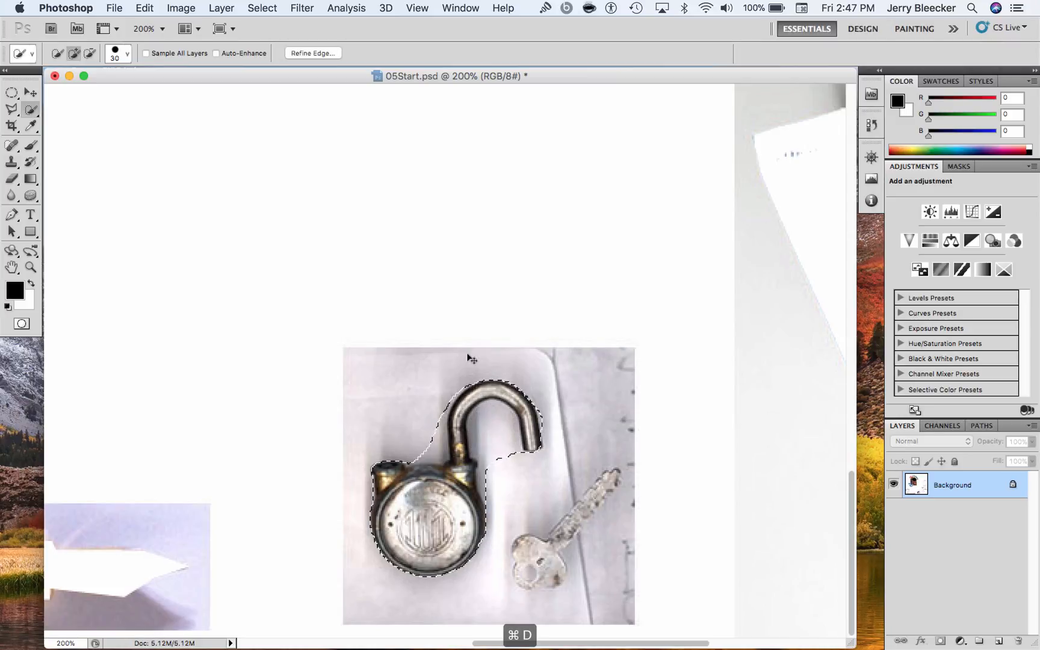
# Reduce the Quick Selection brush to 8 px, try selecting the padlock body and shackle with it, and deselect
pyautogui.click(127, 54)
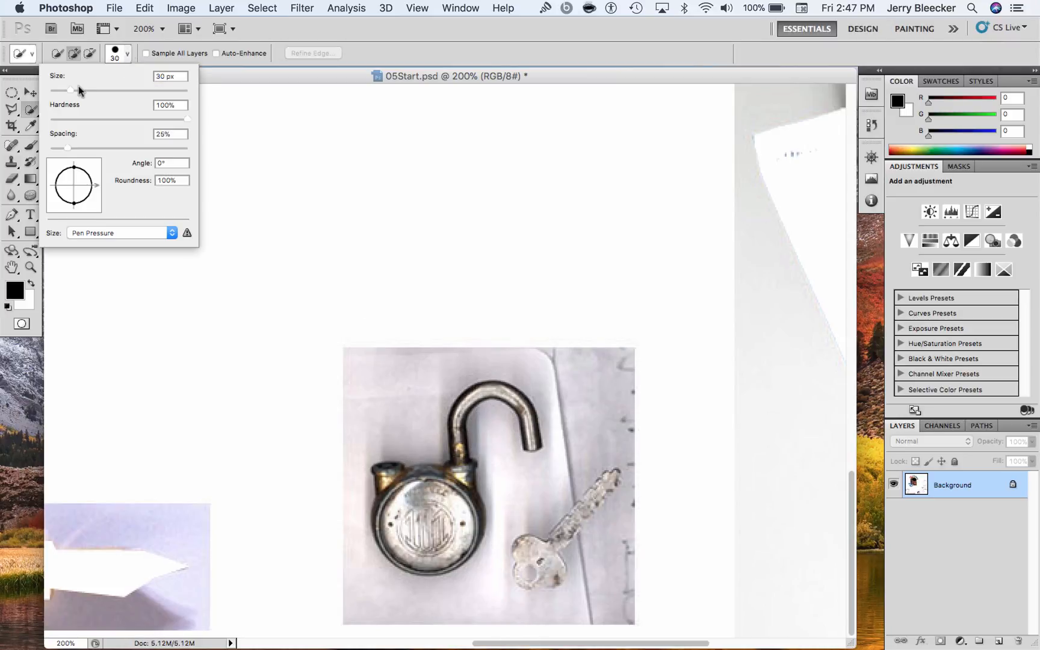
pyautogui.moveTo(70, 90); pyautogui.dragTo(56, 90)
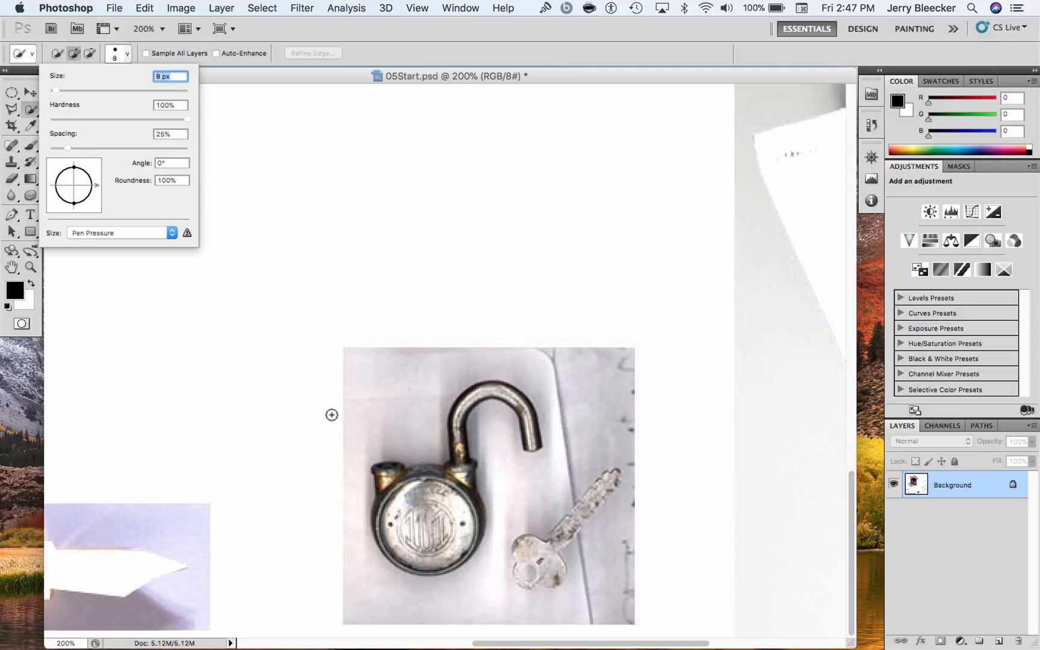
pyautogui.moveTo(408, 484)
pyautogui.mouseDown()
pyautogui.moveTo(382, 510)
pyautogui.moveTo(411, 531)
pyautogui.mouseUp()
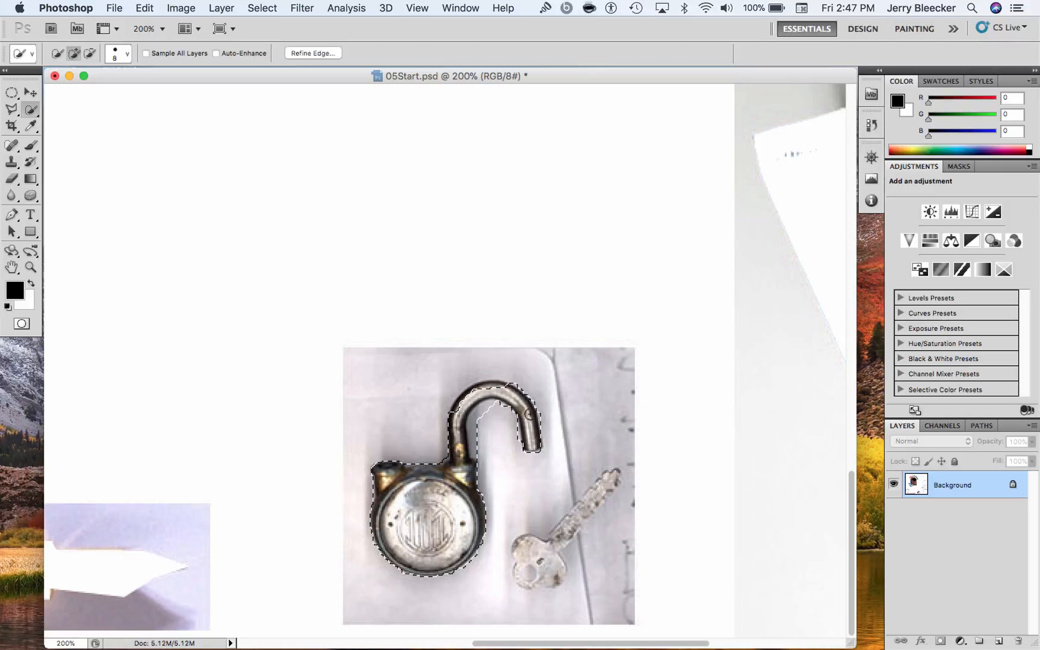
pyautogui.keyDown('alt'); pyautogui.click(484, 421); pyautogui.keyUp('alt')
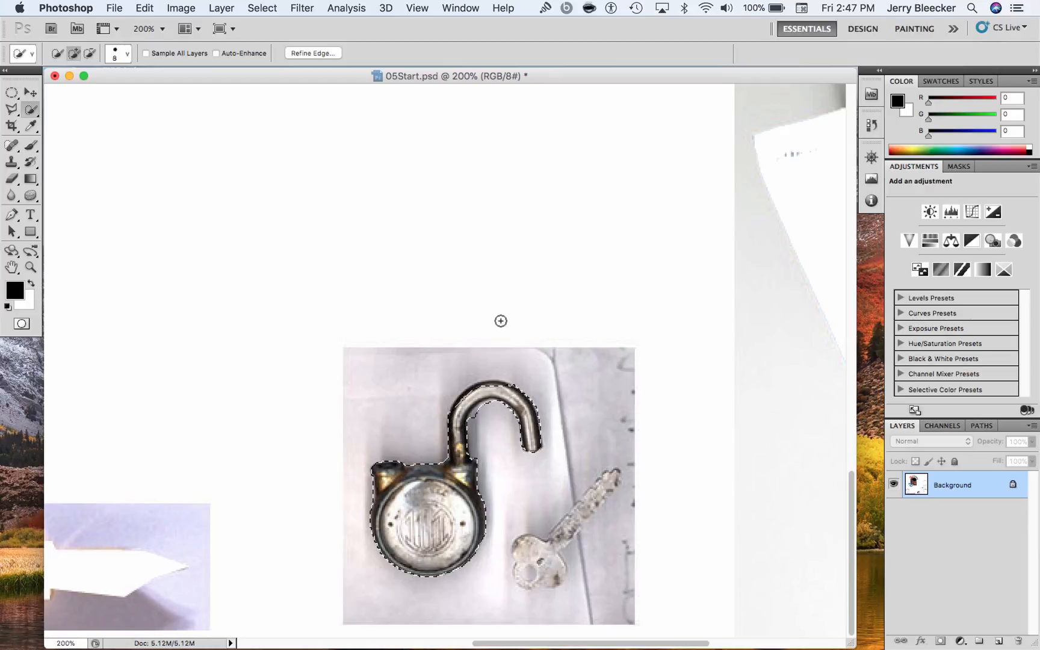
pyautogui.press('super+d')
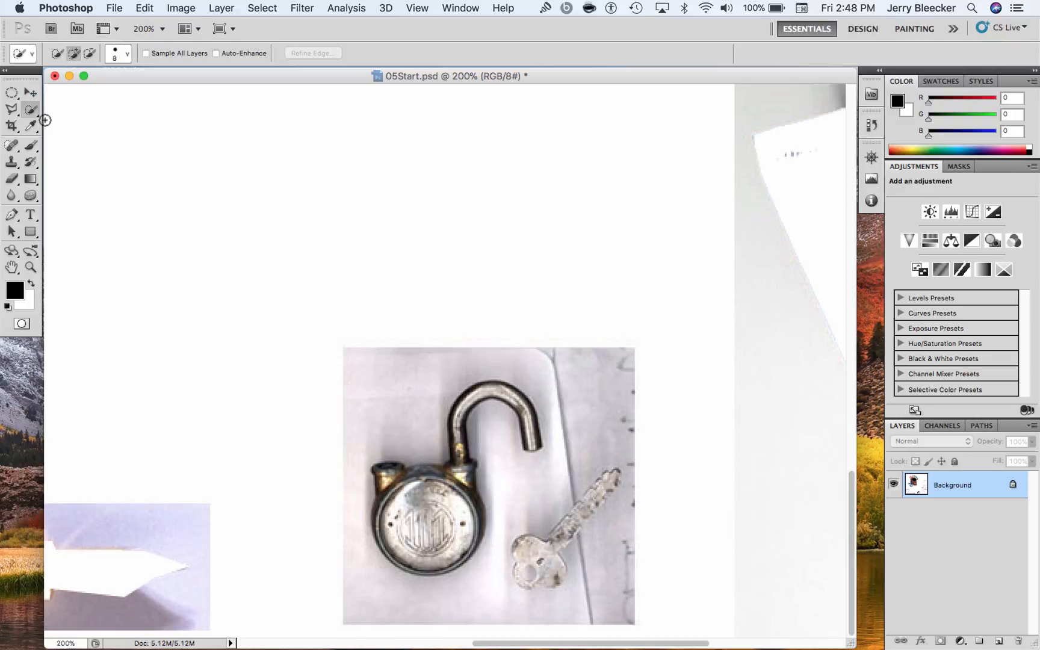
# Try an elliptical selection around the padlock, subtract a triangular area near its upper edge with the Polygonal Lasso, and deselect
pyautogui.click(11, 93)
pyautogui.moveTo(350, 356); pyautogui.dragTo(576, 608)
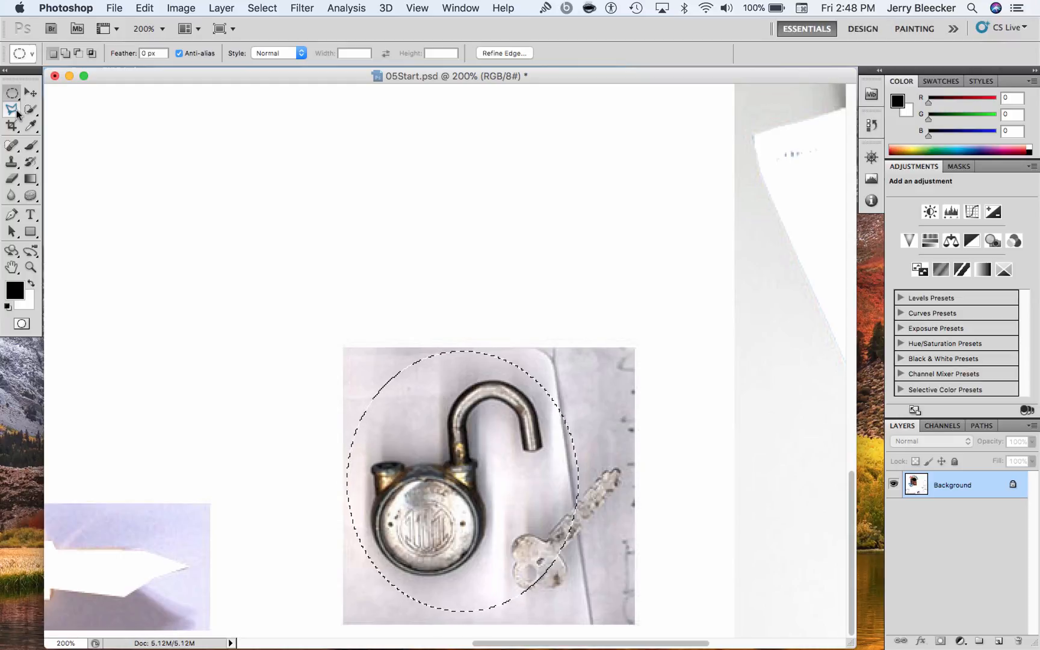
pyautogui.click(14, 111)
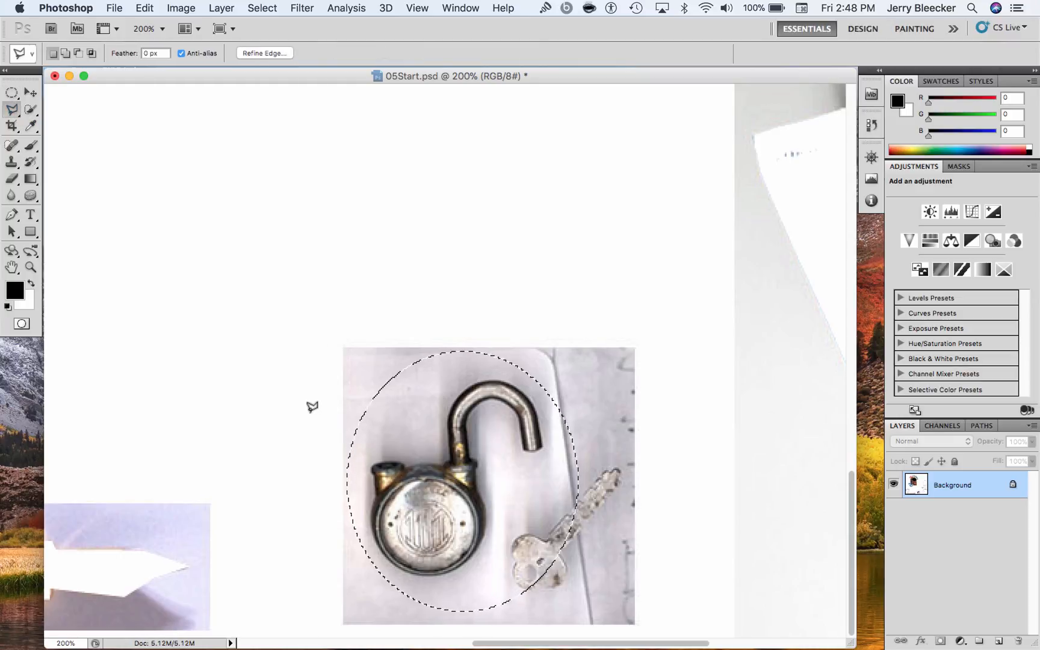
pyautogui.keyDown('alt'); pyautogui.click(350, 447); pyautogui.keyUp('alt')
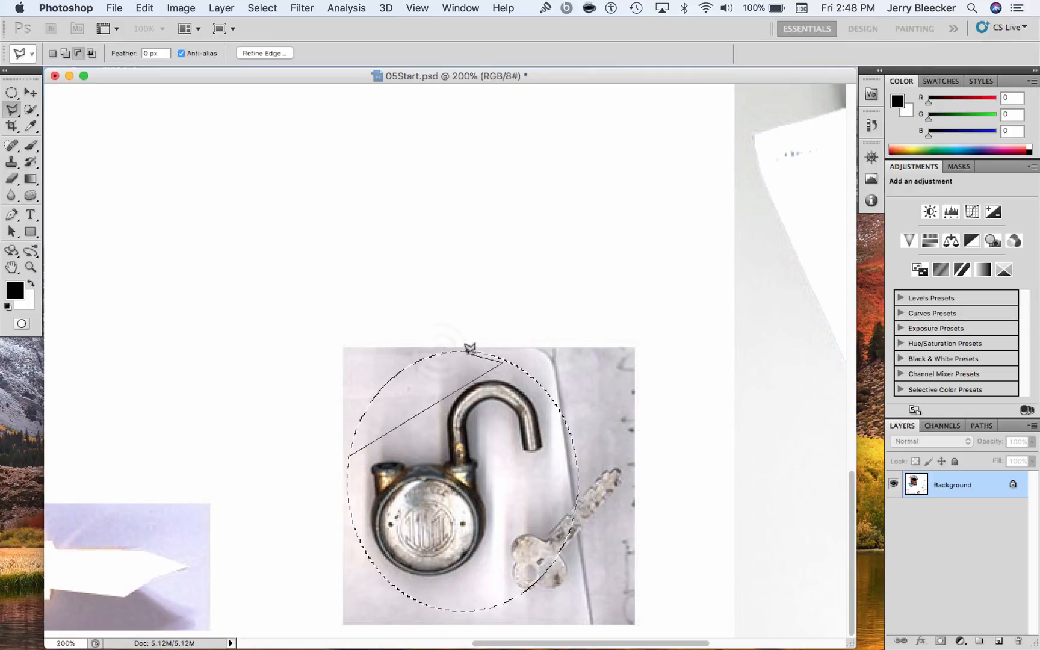
pyautogui.click(349, 451)
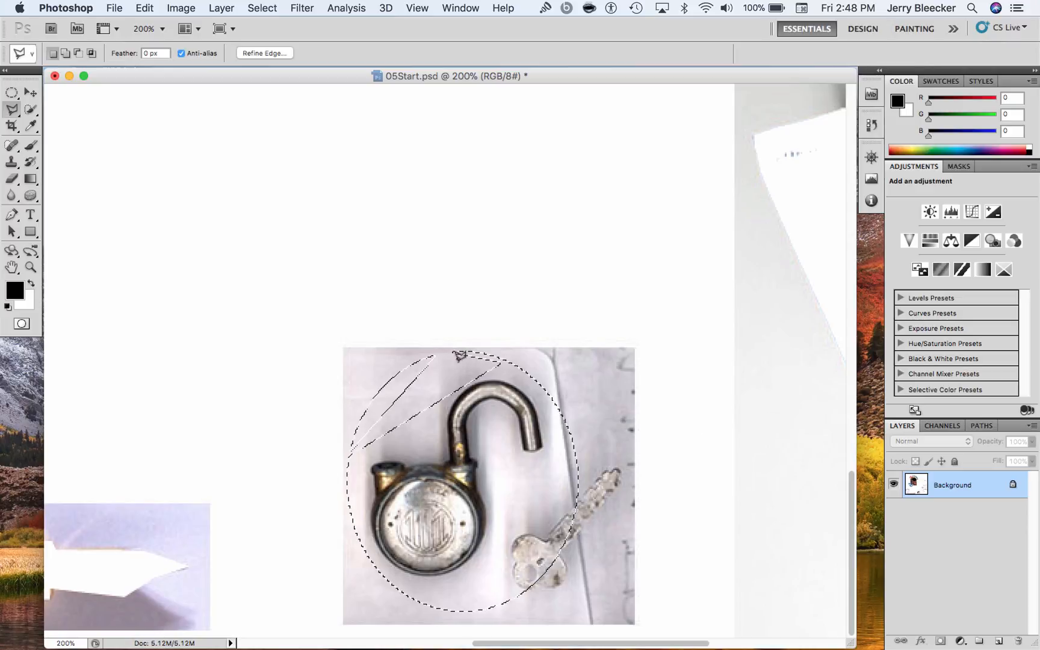
pyautogui.press('super+d')
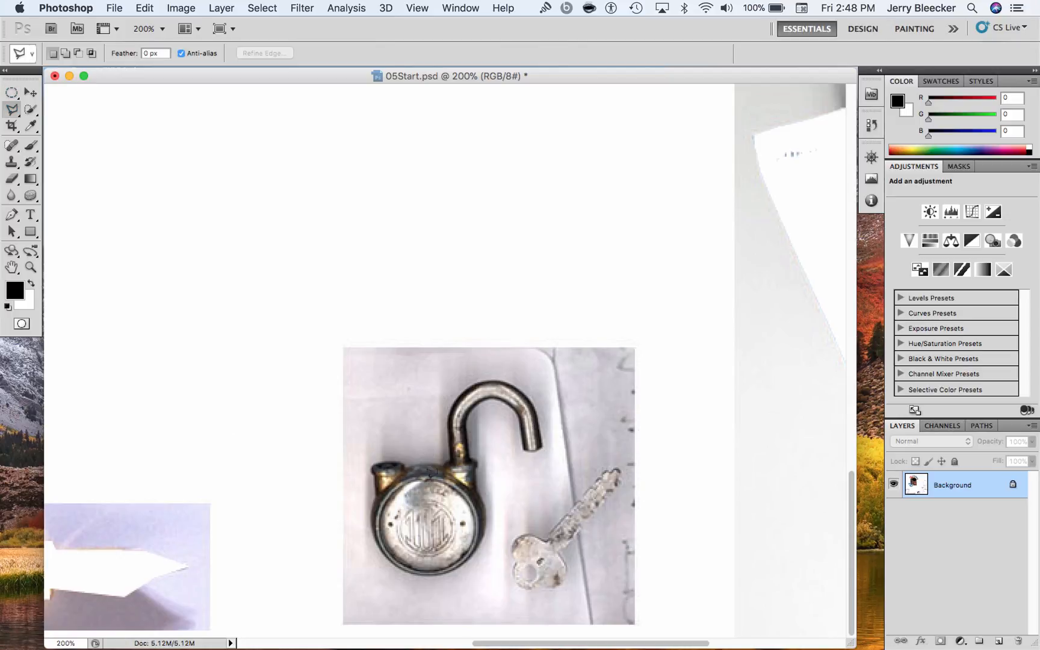
pyautogui.click(12, 110)
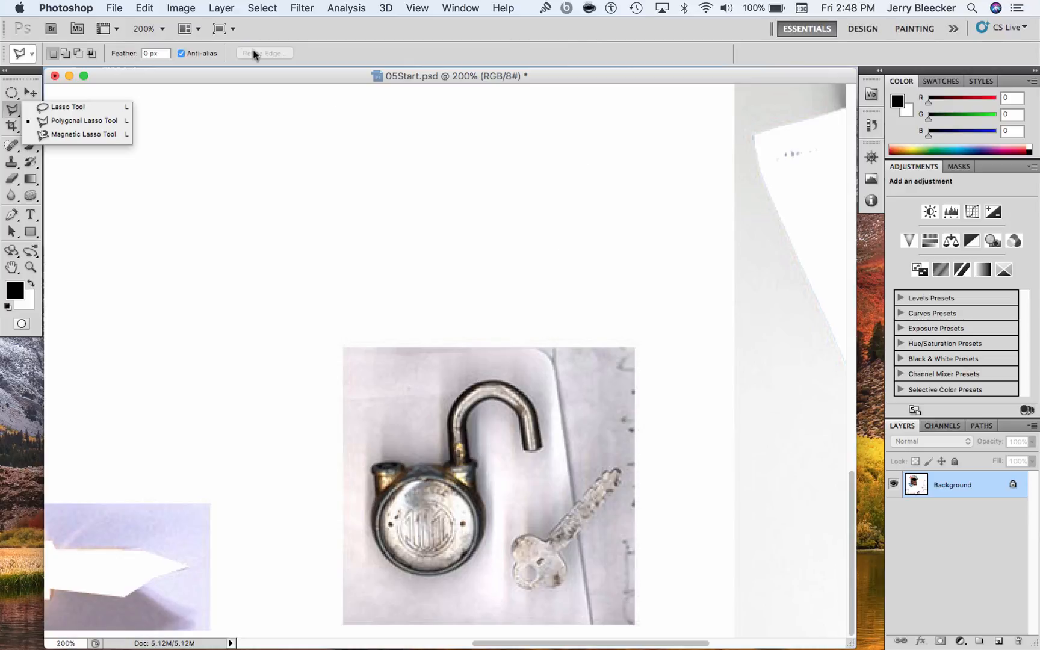
pyautogui.click(274, 78)
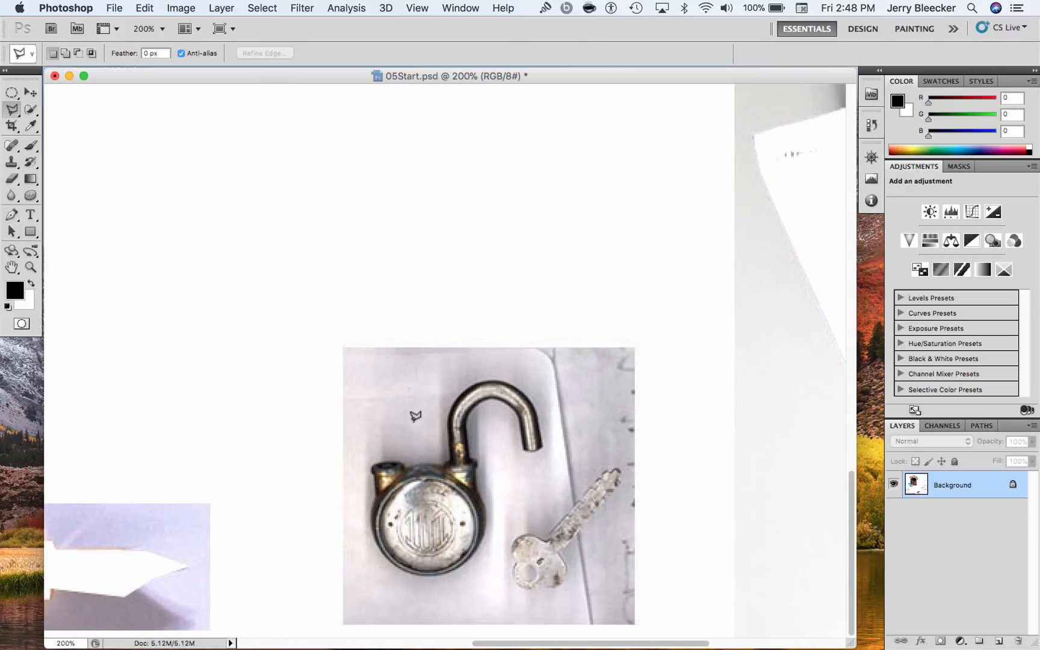
# Crop the image closely around the book cover with its flower, discs, pen and blue 5, excluding the leftover source photos
pyautogui.press('super+minus')
pyautogui.press('super+minus')
pyautogui.press('super+minus')
pyautogui.press('super+minus')
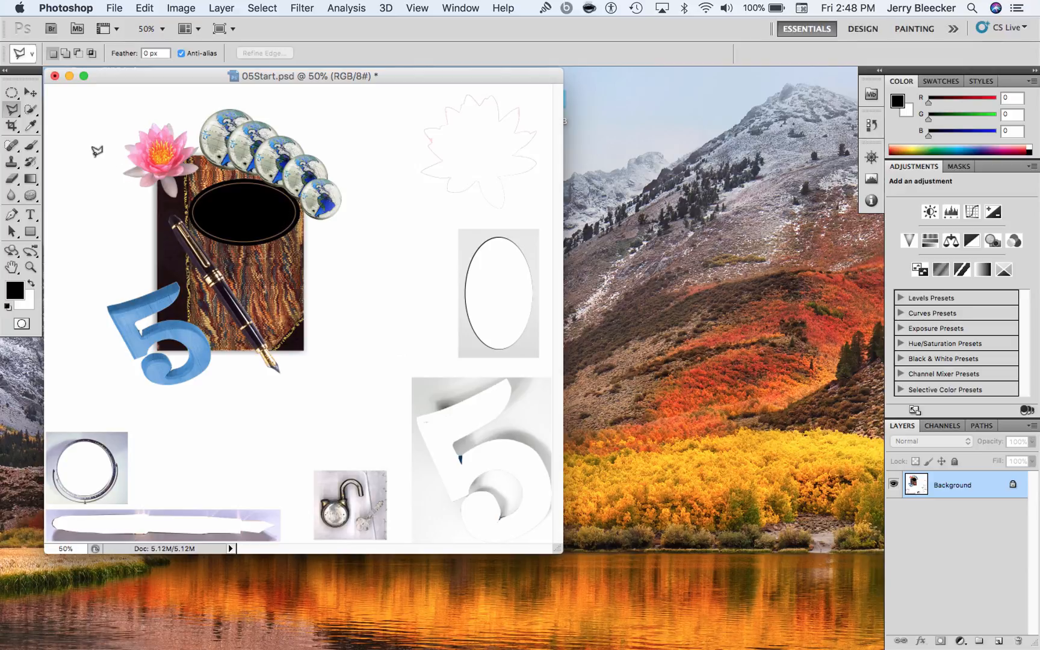
pyautogui.click(13, 127)
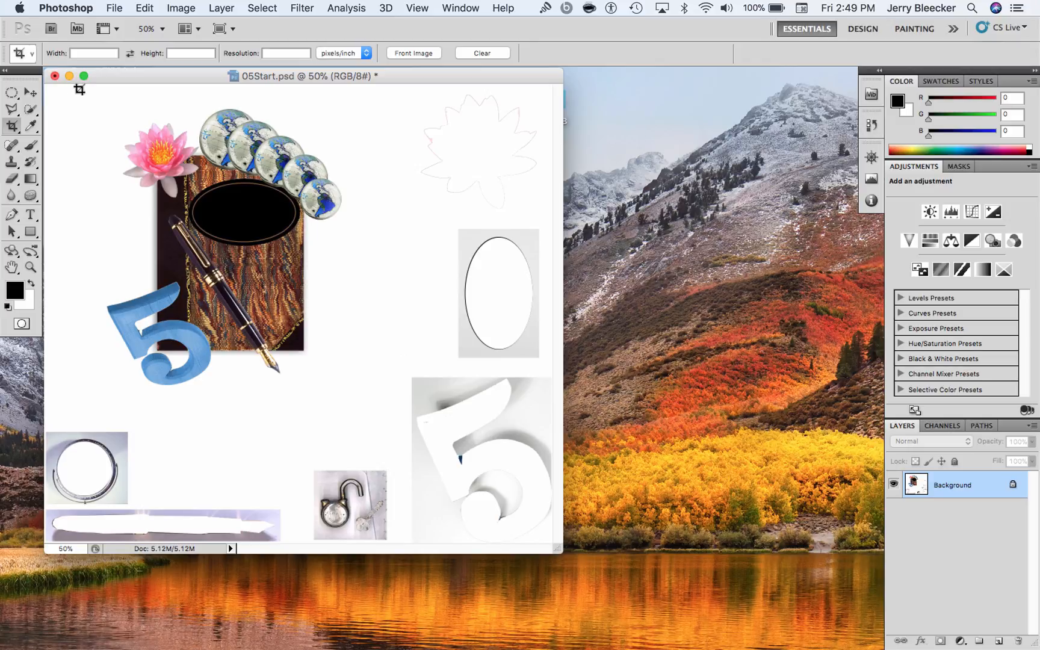
pyautogui.moveTo(79, 90); pyautogui.dragTo(378, 409)
pyautogui.moveTo(81, 248); pyautogui.dragTo(94, 252)
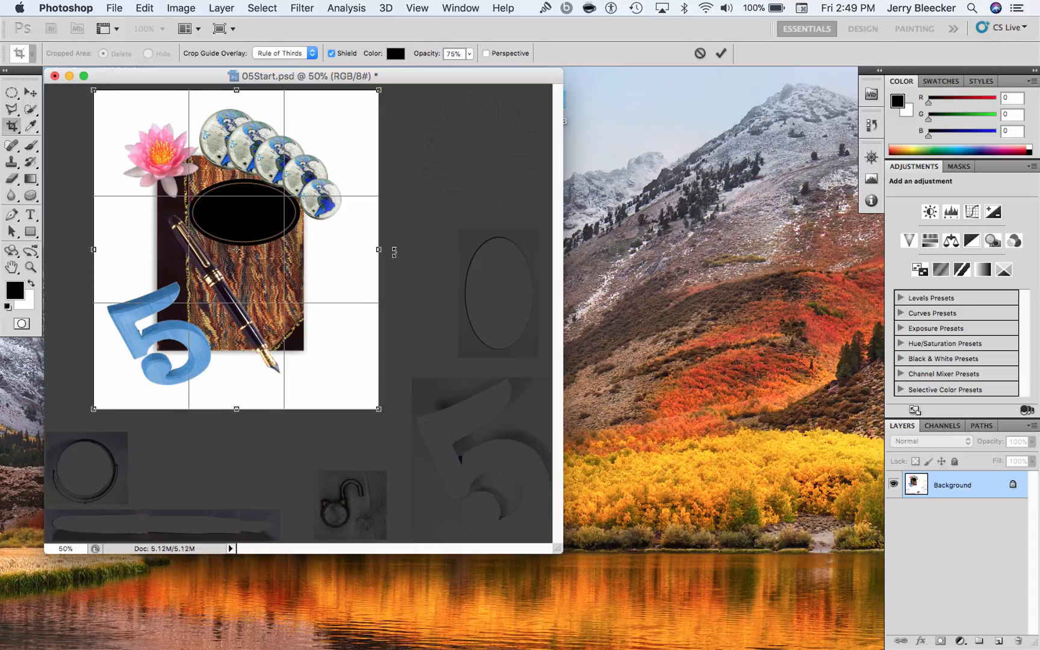
pyautogui.moveTo(379, 250); pyautogui.dragTo(355, 255)
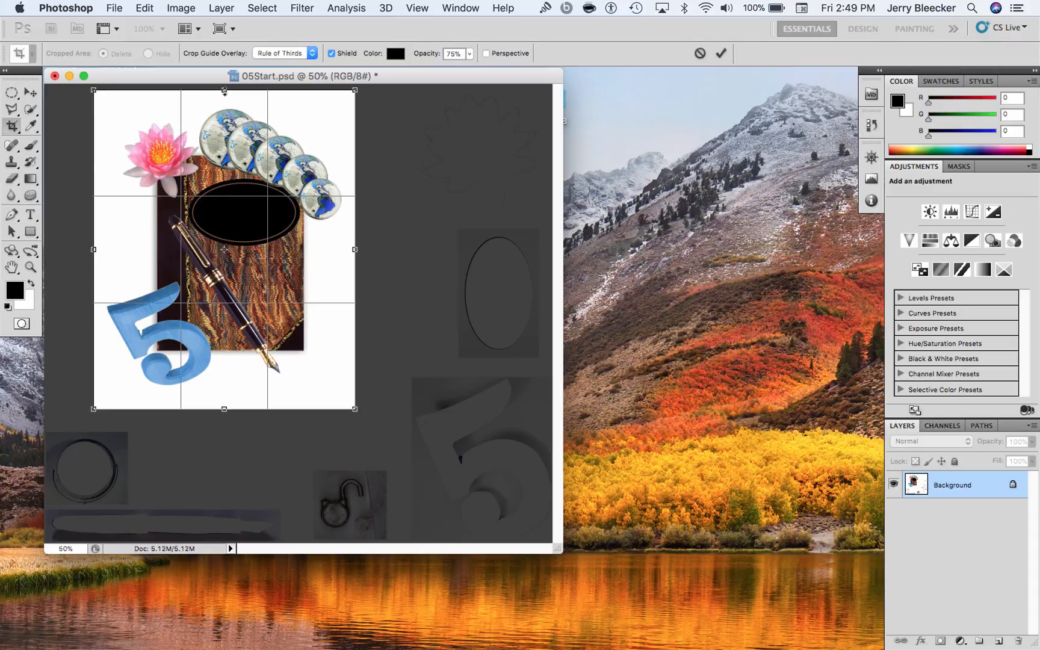
pyautogui.moveTo(223, 91); pyautogui.dragTo(225, 94)
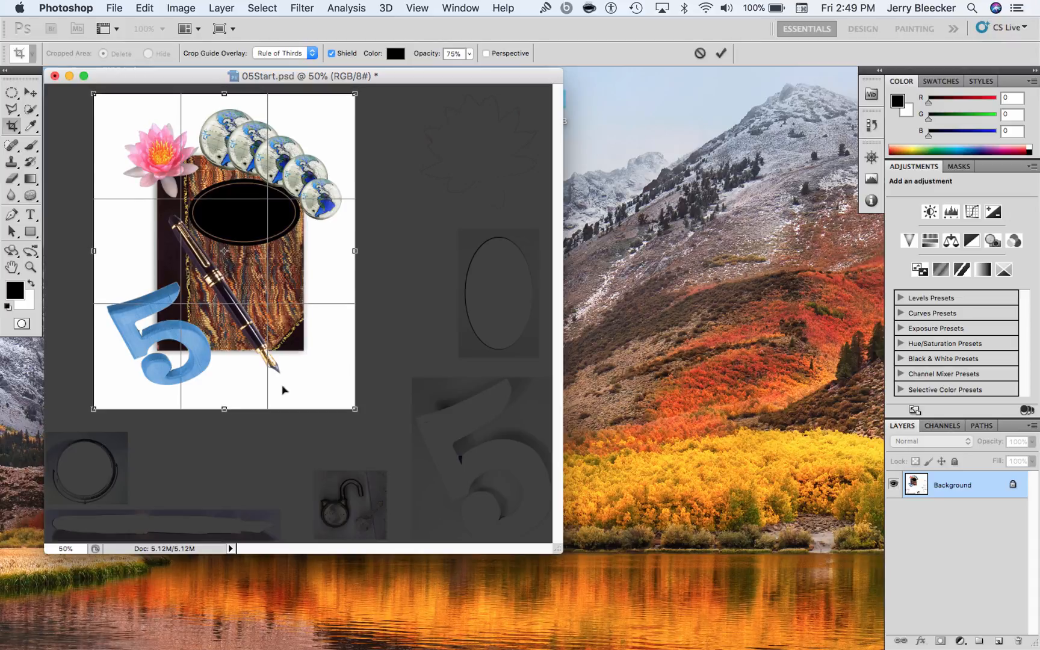
pyautogui.moveTo(224, 403); pyautogui.dragTo(225, 395)
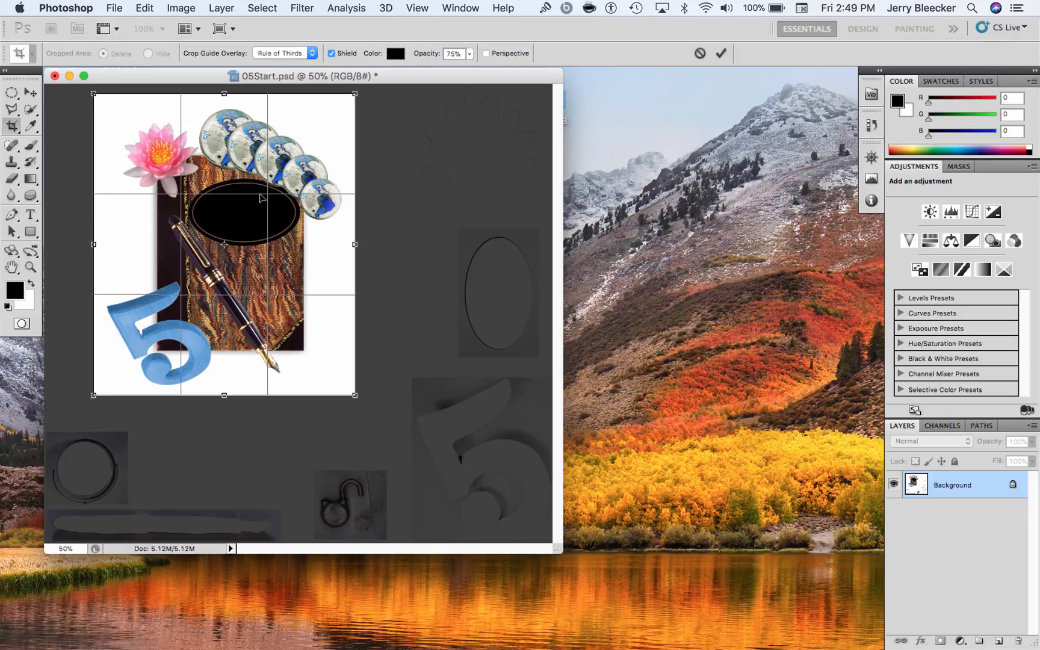
pyautogui.press('Return')
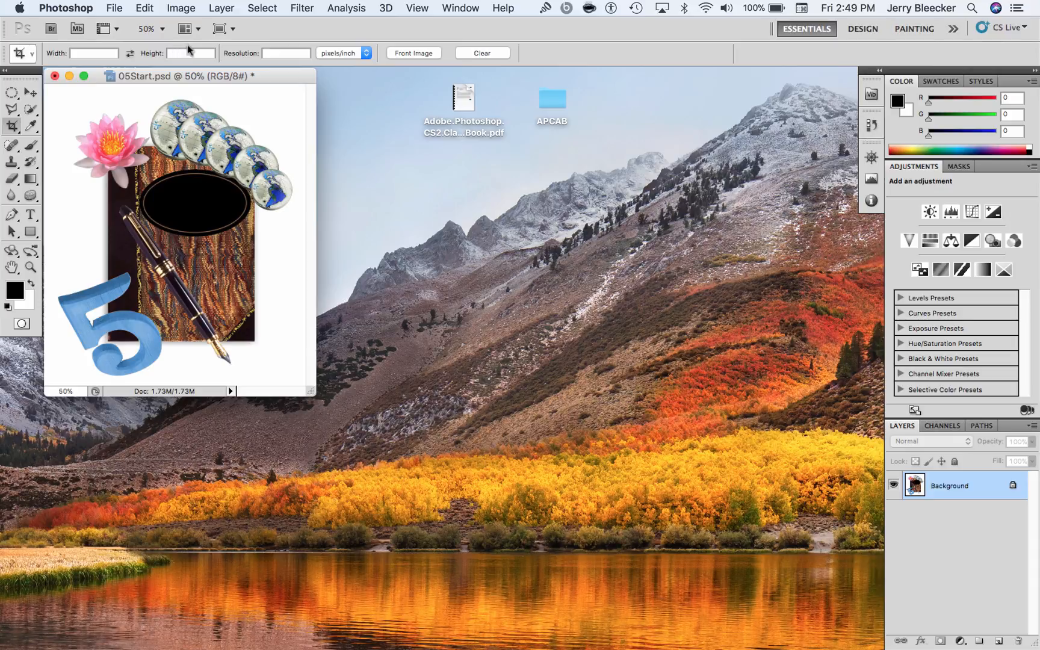
pyautogui.click(182, 7)
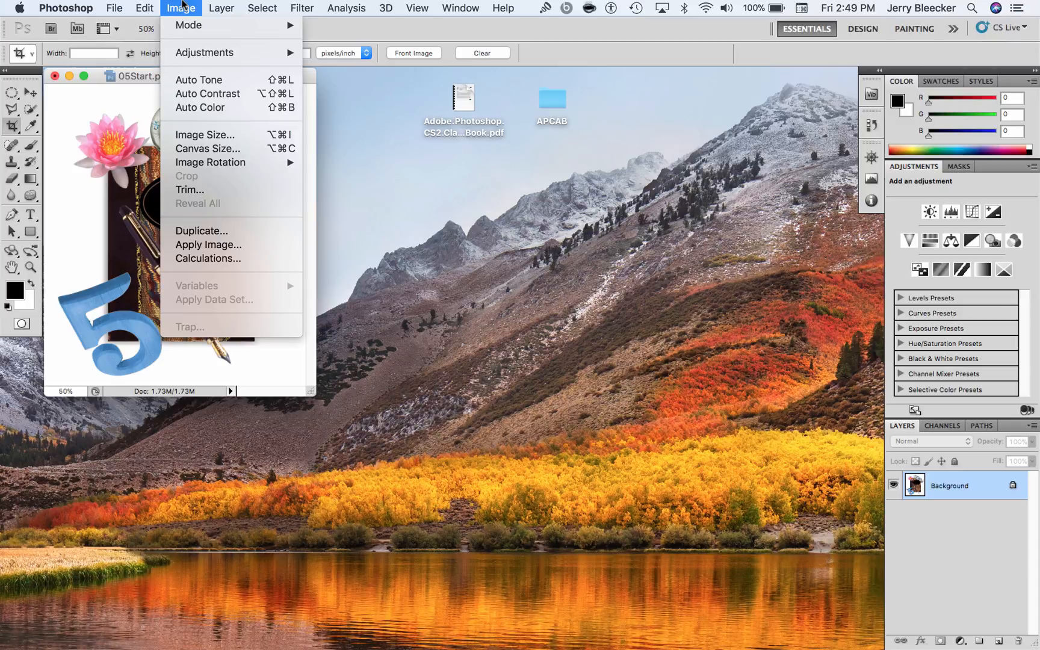
pyautogui.click(136, 79)
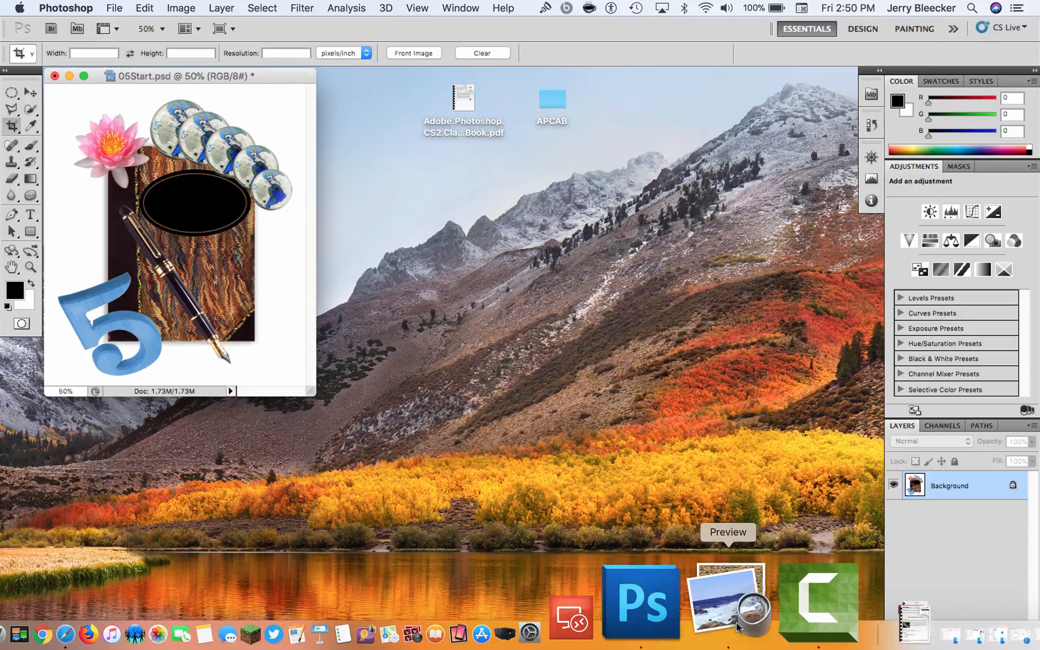
pyautogui.rightClick(757, 614)
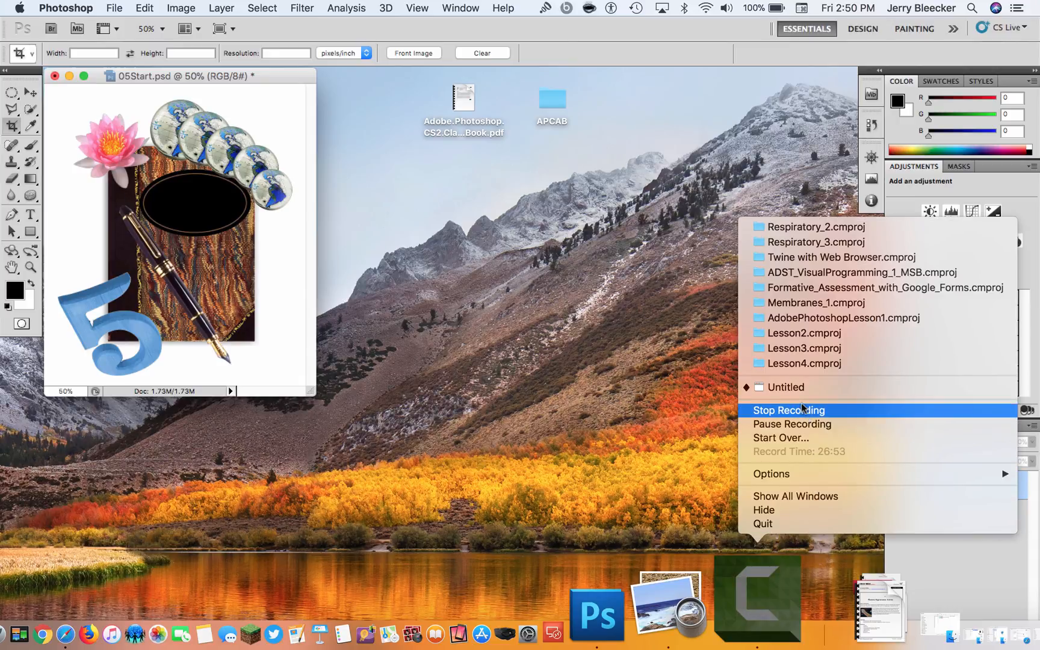